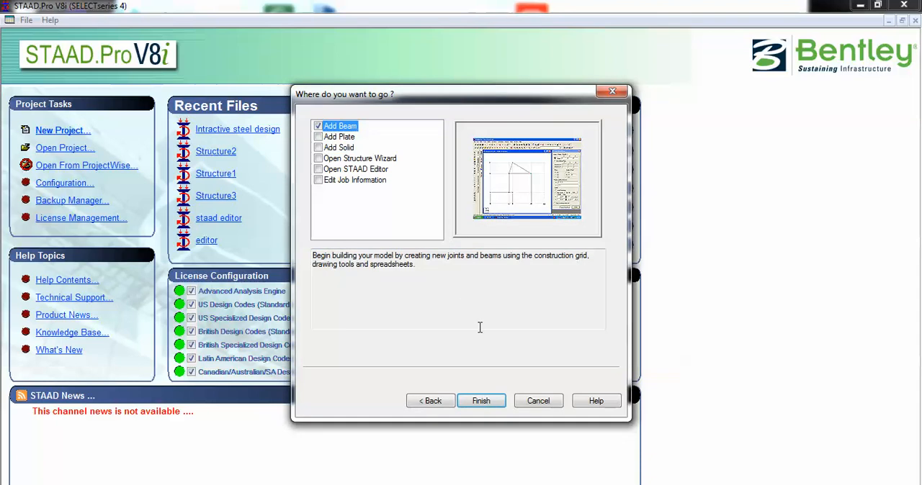
Step: Finish the new-model setup with Add Beam and draw a portal frame 10 m wide with 5 m columns and a connecting beam
click(481, 401)
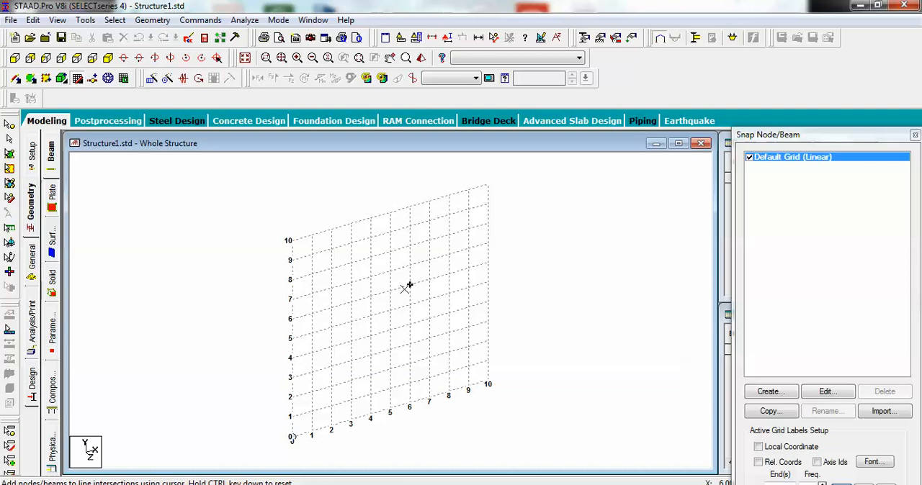
click(292, 436)
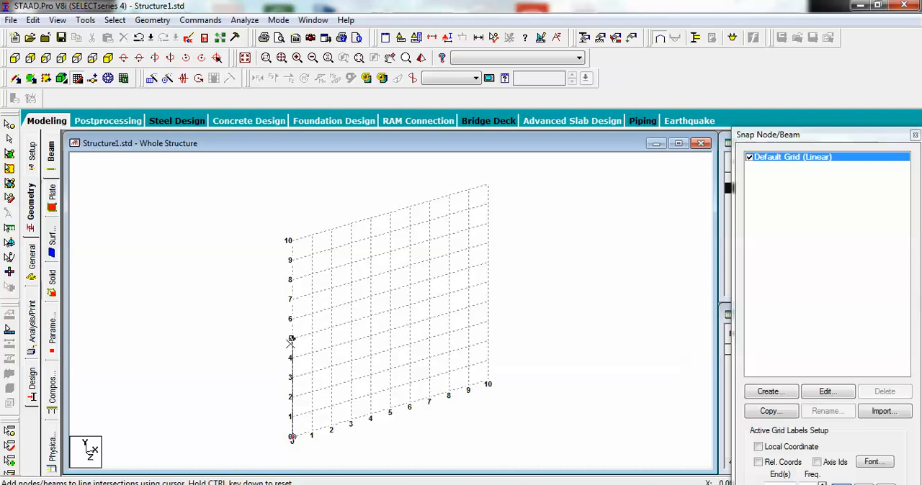
click(291, 338)
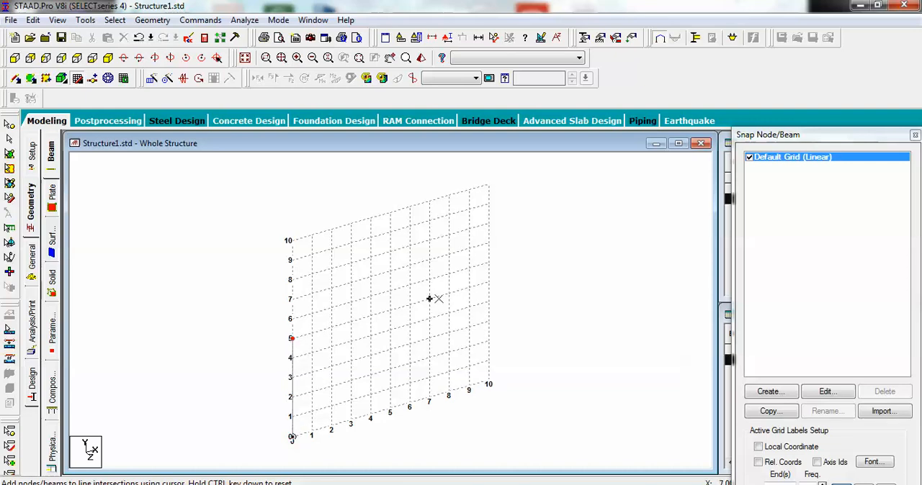
click(489, 283)
click(489, 382)
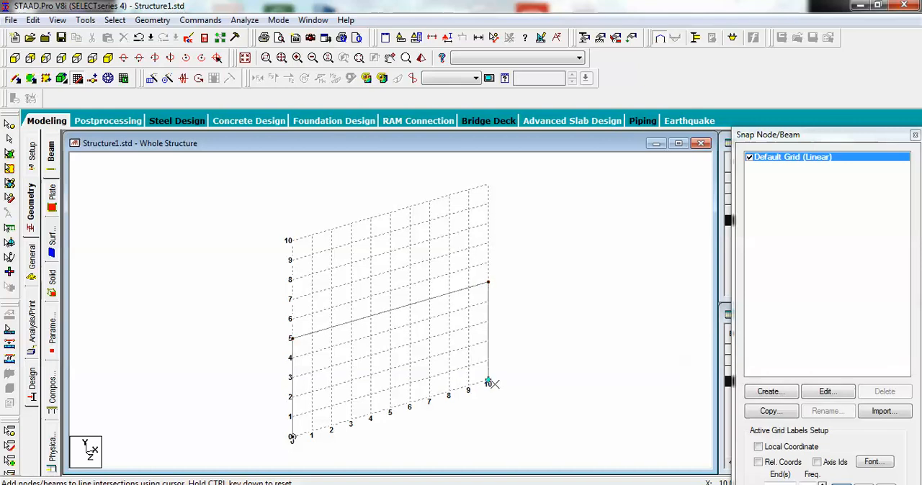
Step: Draw two rafters from the column tops to an apex at X = 5 m, Y = 7 m, and hide the Default Grid
click(292, 338)
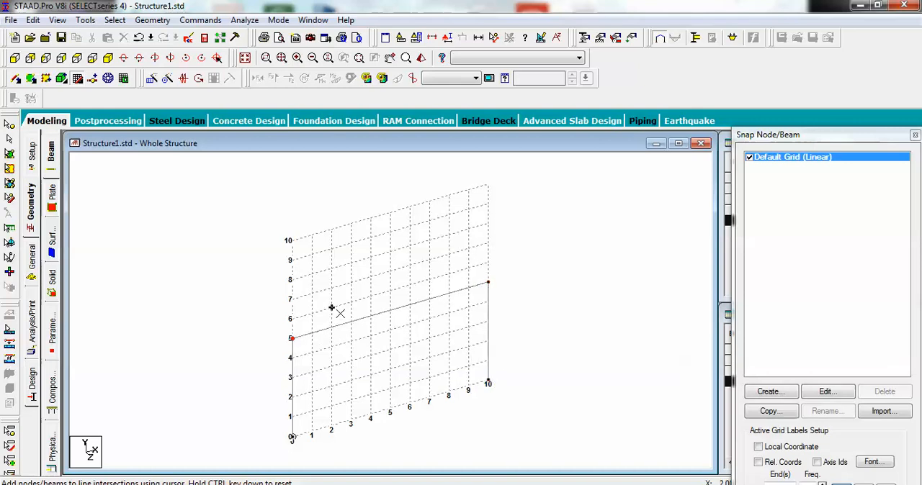
click(389, 273)
click(488, 283)
key(Escape)
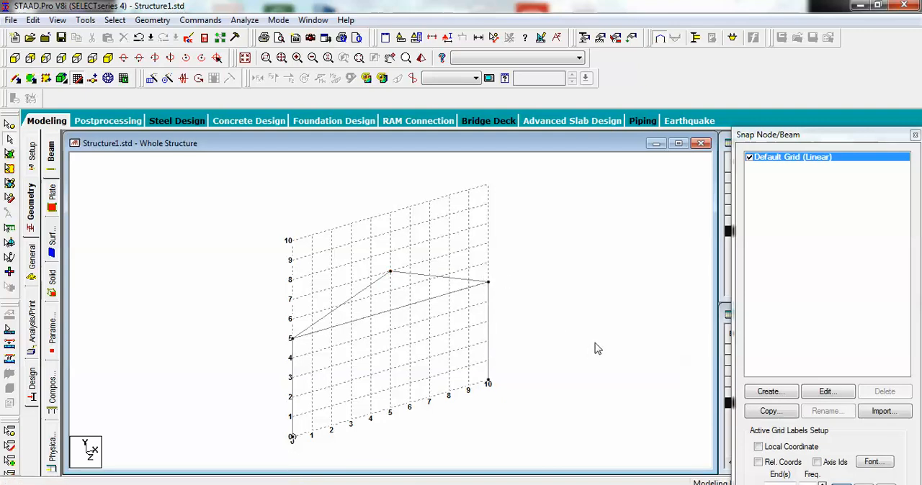
click(750, 157)
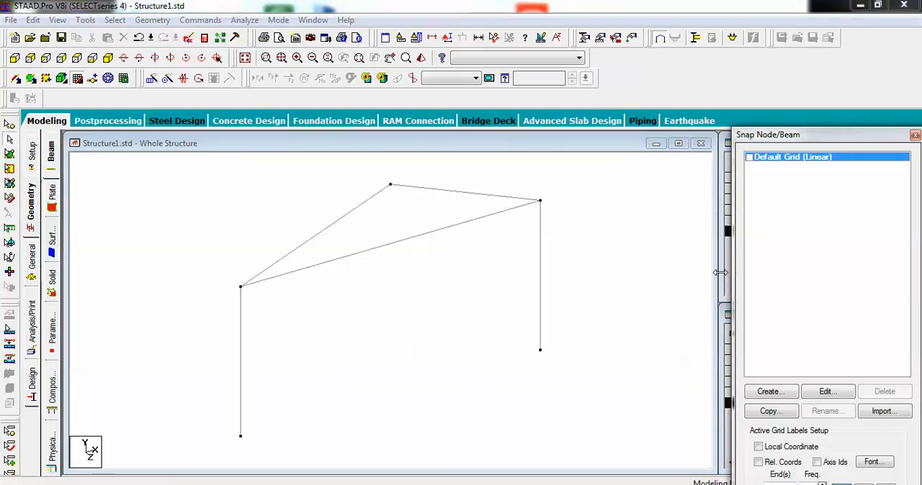
Step: Insert 4 evenly spaced nodes on each of the two rafters
click(433, 192)
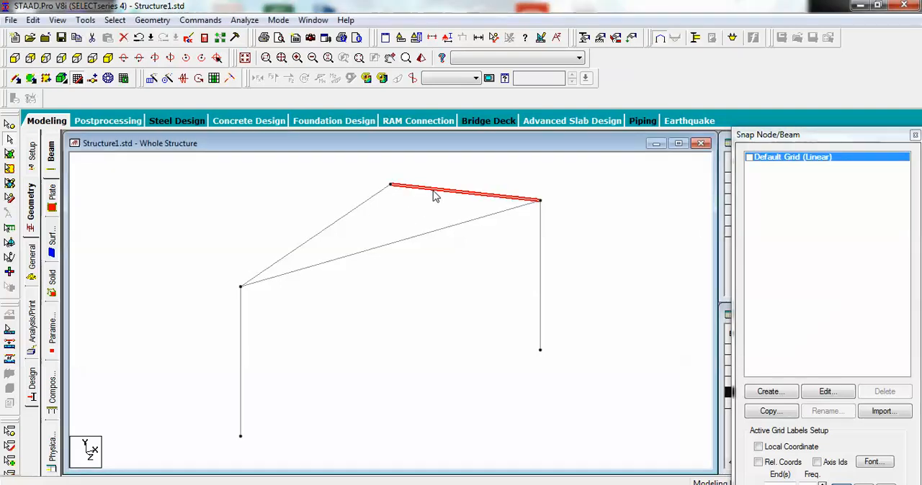
ctrl+click(333, 223)
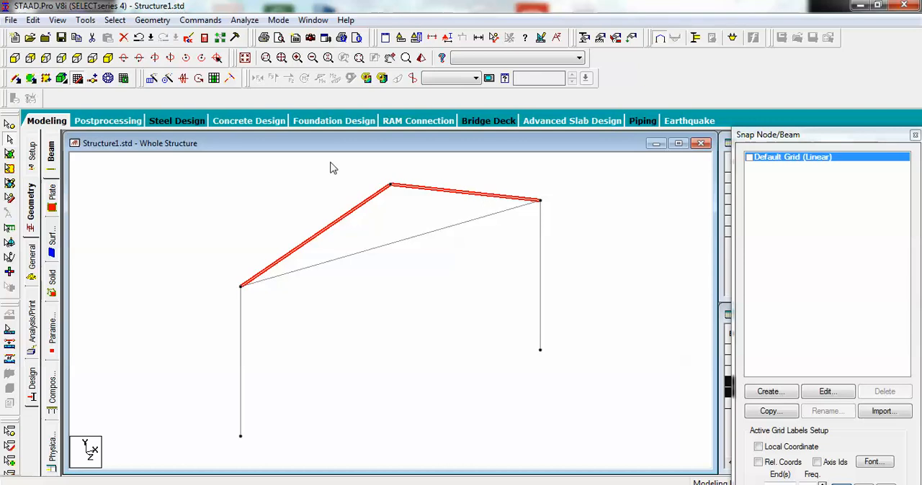
click(93, 79)
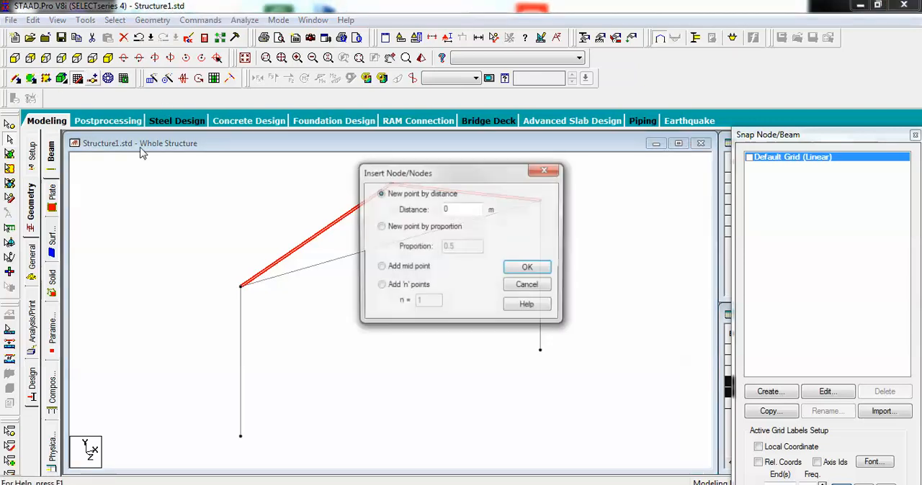
click(379, 285)
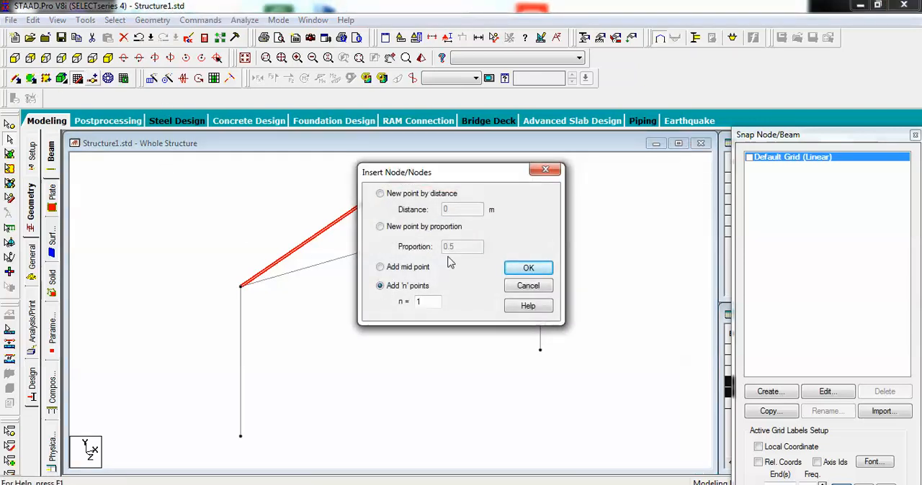
double_click(436, 300)
text(4)
click(528, 268)
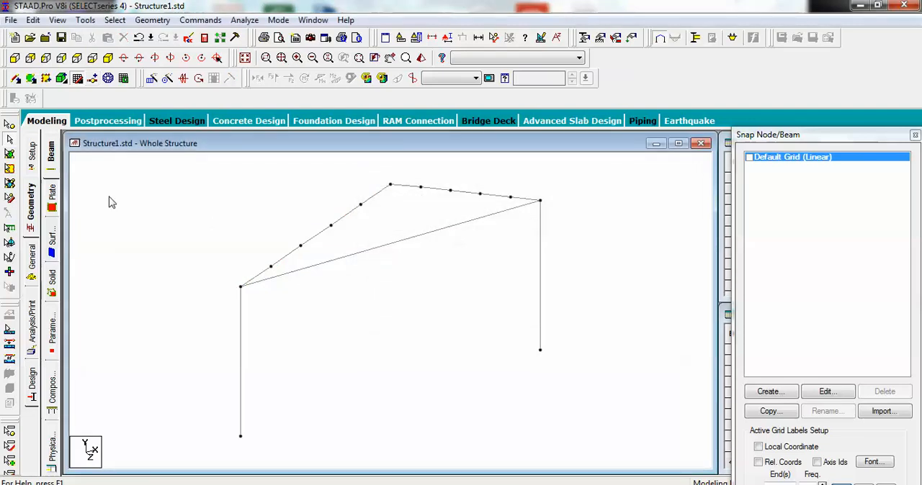
Step: Add vertical members by perpendicular intersection from the apex and the right rafter's four intermediate nodes to the bottom chord
click(153, 19)
mouse_move(205, 152)
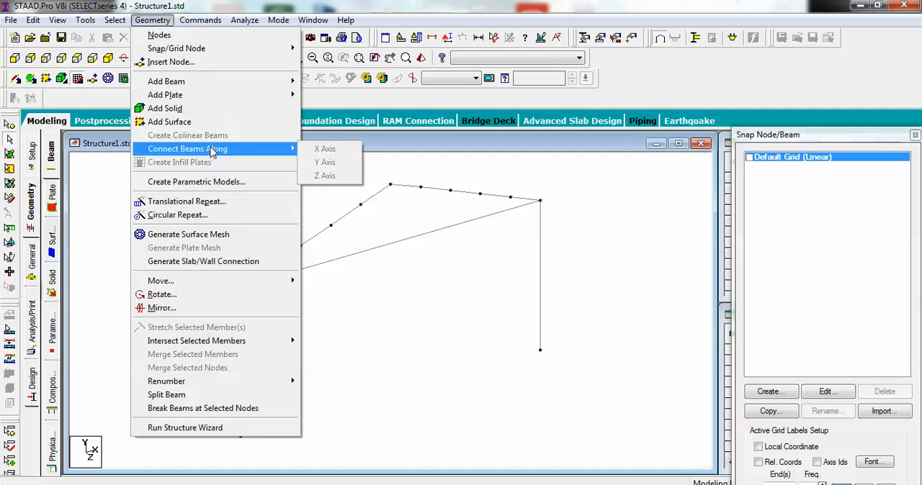
mouse_move(198, 83)
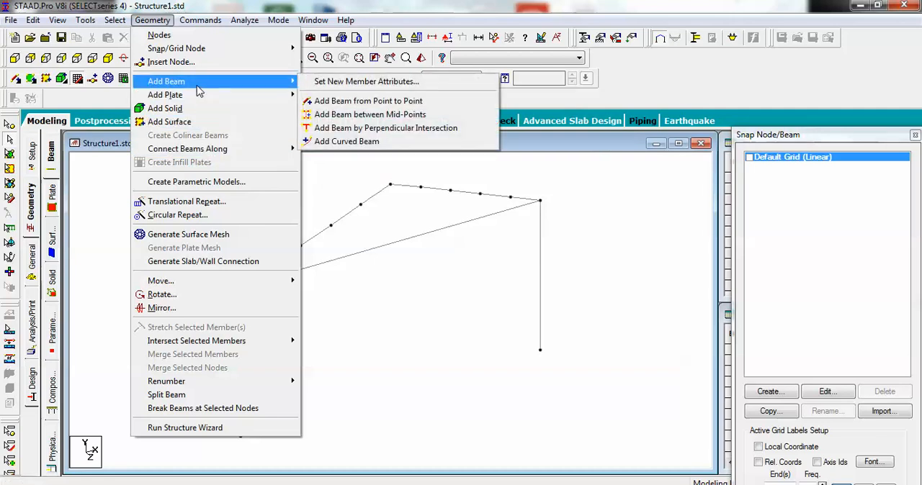
click(355, 129)
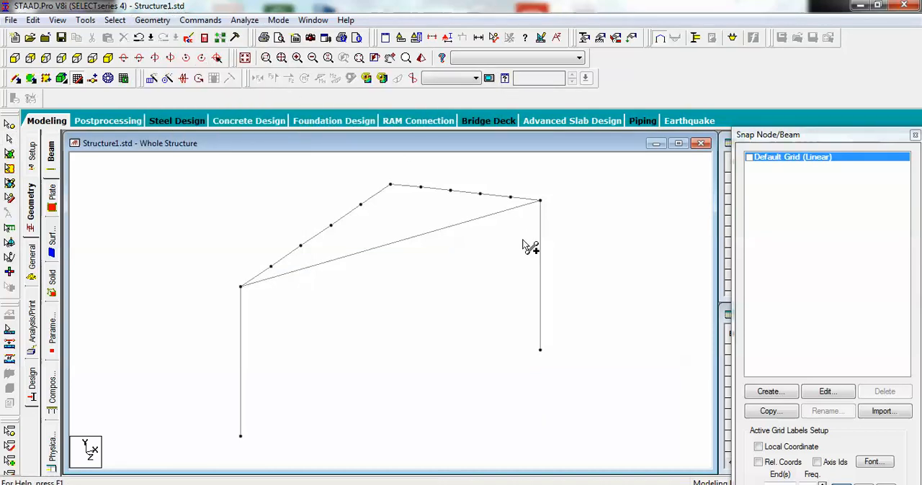
click(510, 197)
click(510, 209)
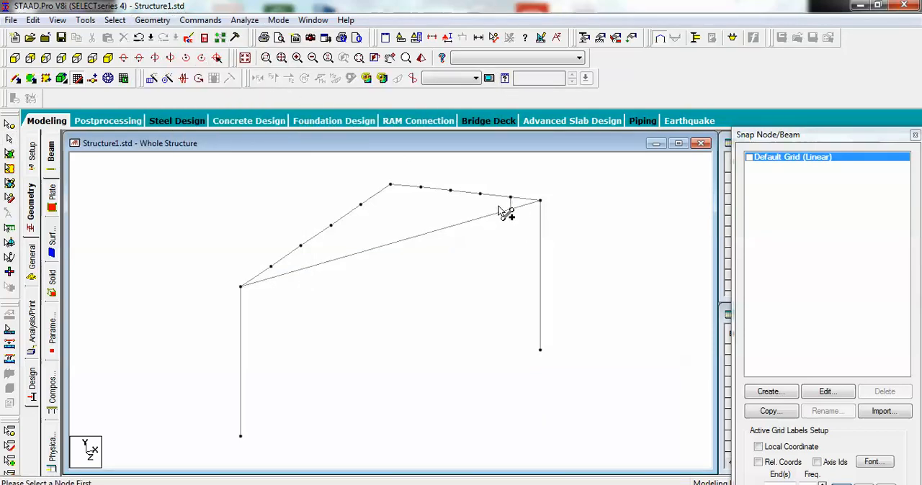
click(490, 215)
click(451, 192)
click(454, 224)
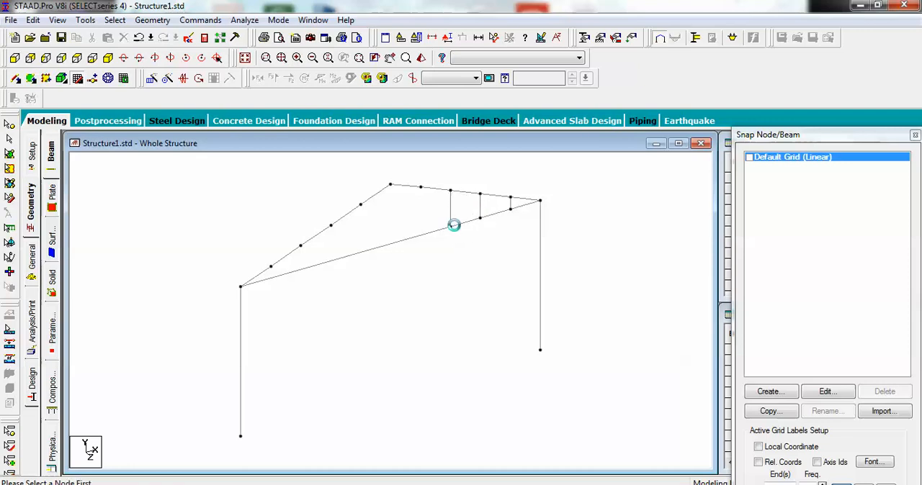
click(421, 187)
click(430, 233)
click(390, 187)
click(400, 240)
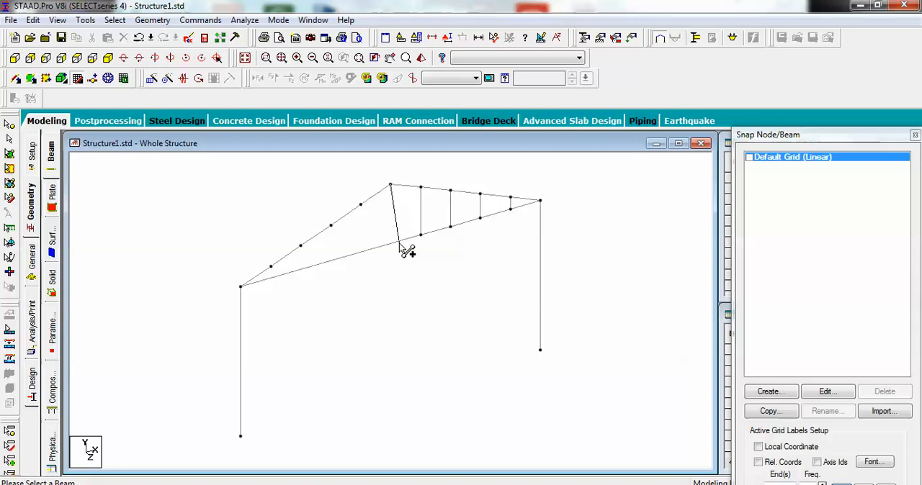
Step: Add vertical members by perpendicular intersection from the left rafter's four intermediate nodes to the bottom chord
click(360, 207)
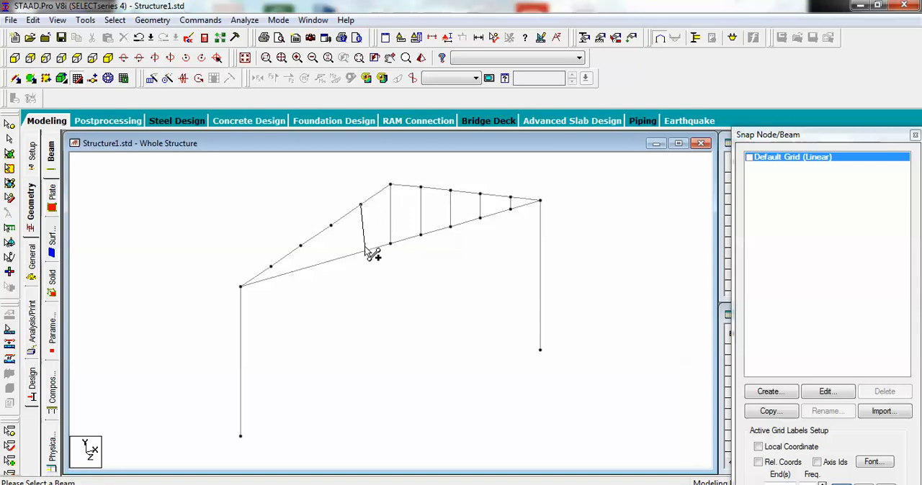
click(362, 250)
click(331, 227)
click(341, 260)
click(301, 247)
click(301, 272)
click(272, 270)
click(271, 278)
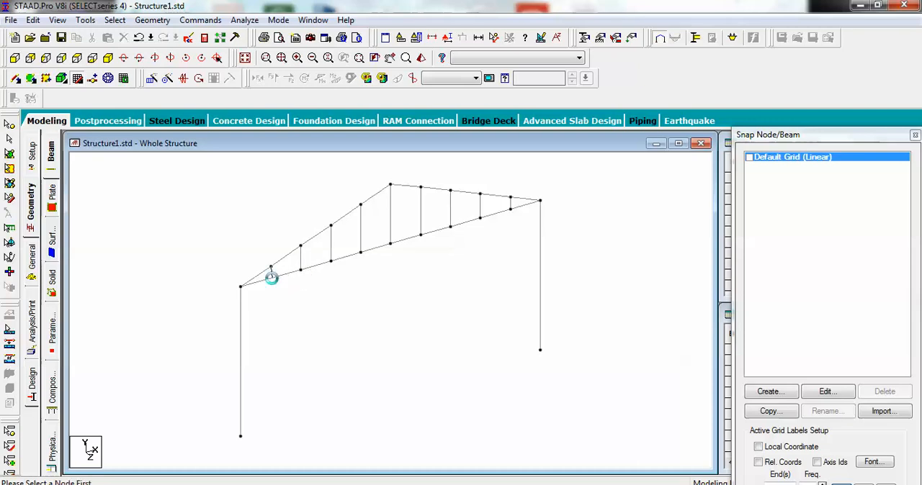
key(Escape)
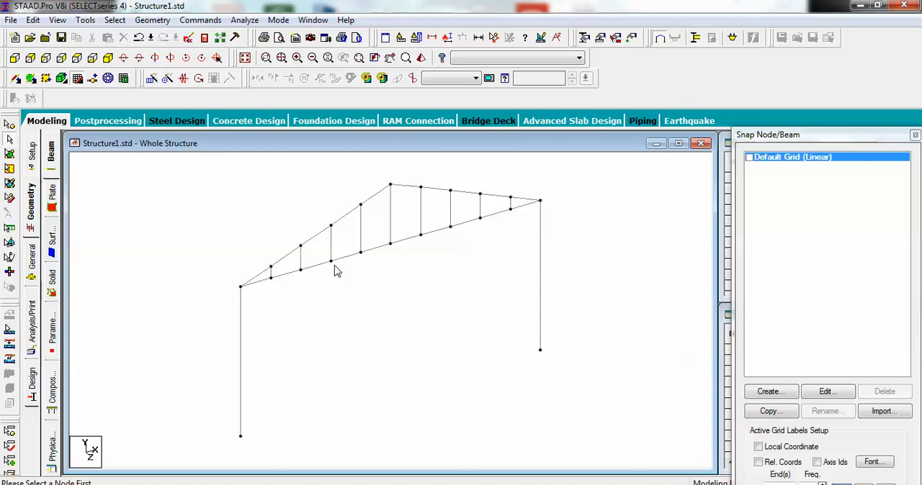
Step: Add a diagonal beam in each of the eight inner truss panels, sloping down from the apex side toward the supports
click(16, 78)
drag(271, 278, 330, 226)
drag(330, 261, 360, 205)
drag(361, 253, 420, 233)
drag(421, 188, 451, 228)
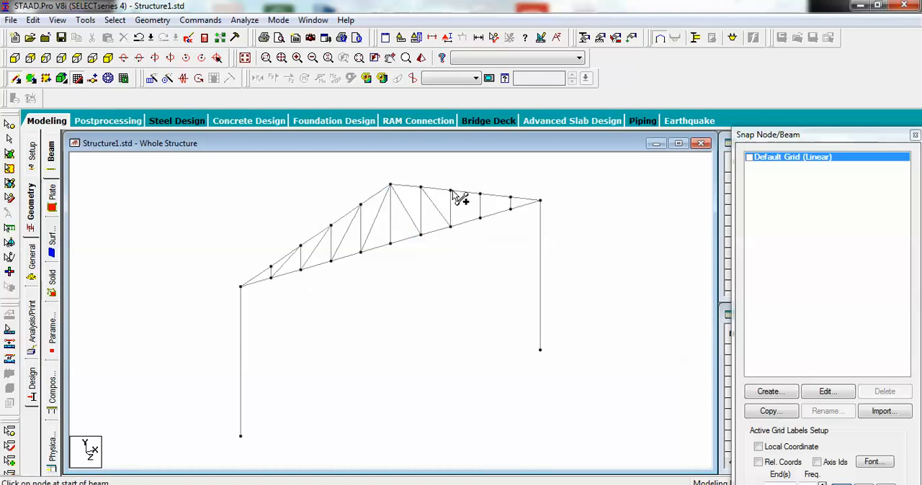
drag(452, 194, 510, 208)
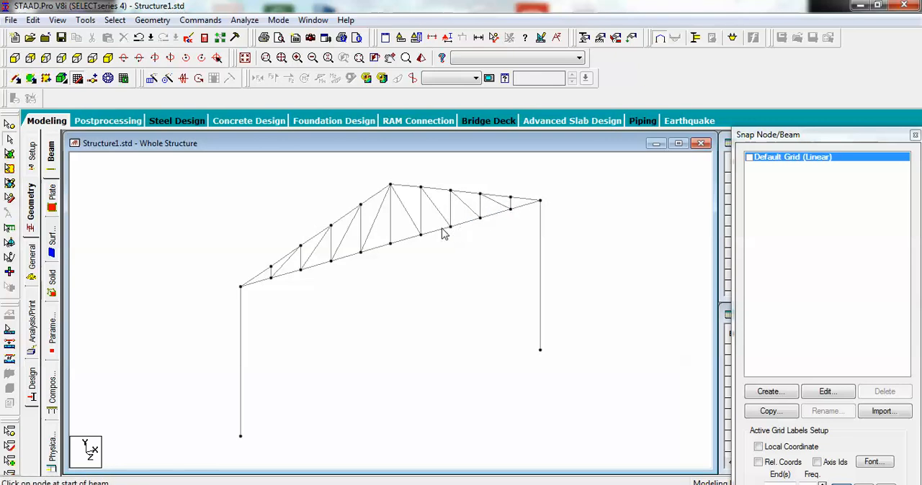
Step: Copy the whole truss frame with Translational Repeat in the Z direction, 1 step at 5 m spacing
key(ctrl+a)
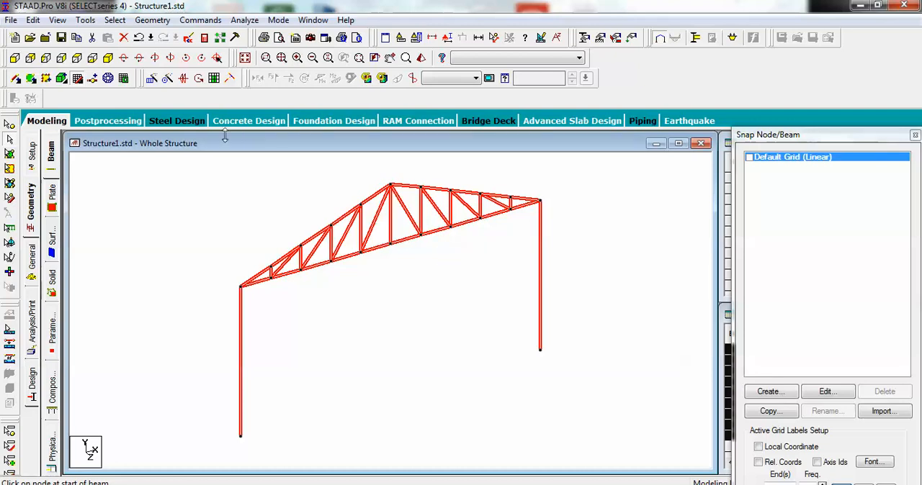
click(152, 78)
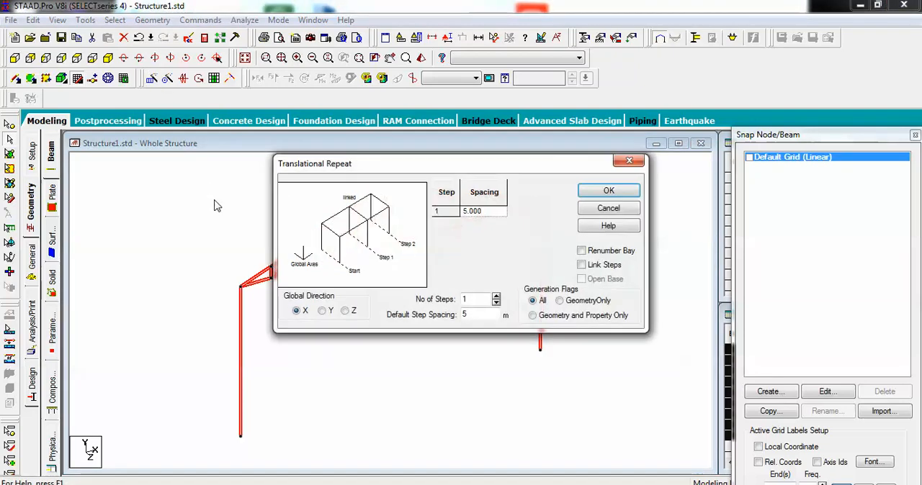
click(346, 311)
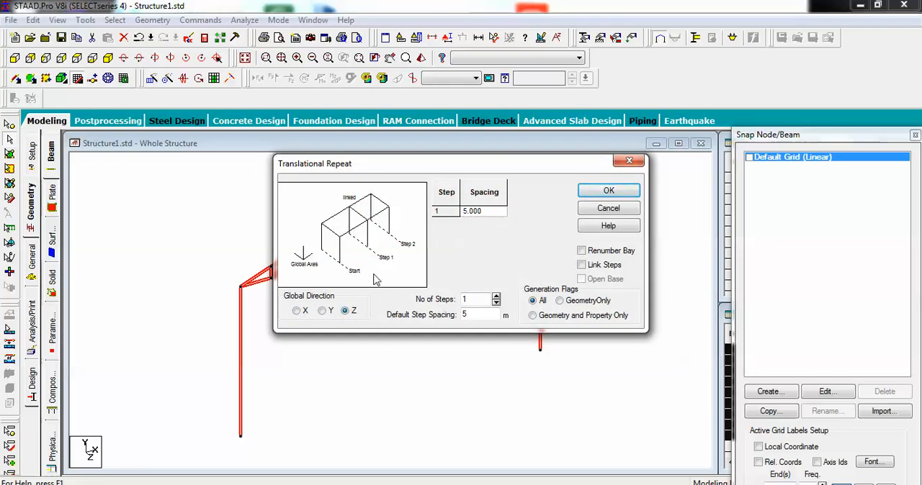
click(480, 314)
click(609, 191)
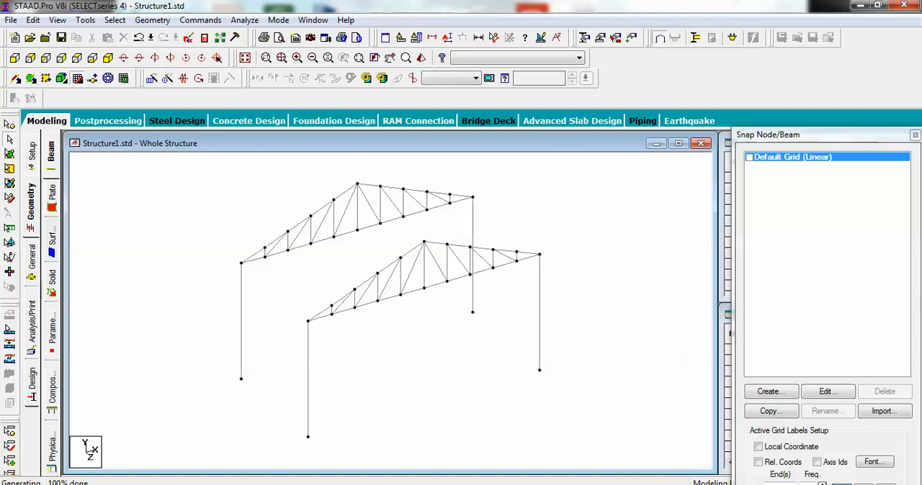
Step: Show the two-frame structure in the front view
click(740, 484)
click(750, 415)
click(360, 214)
click(15, 58)
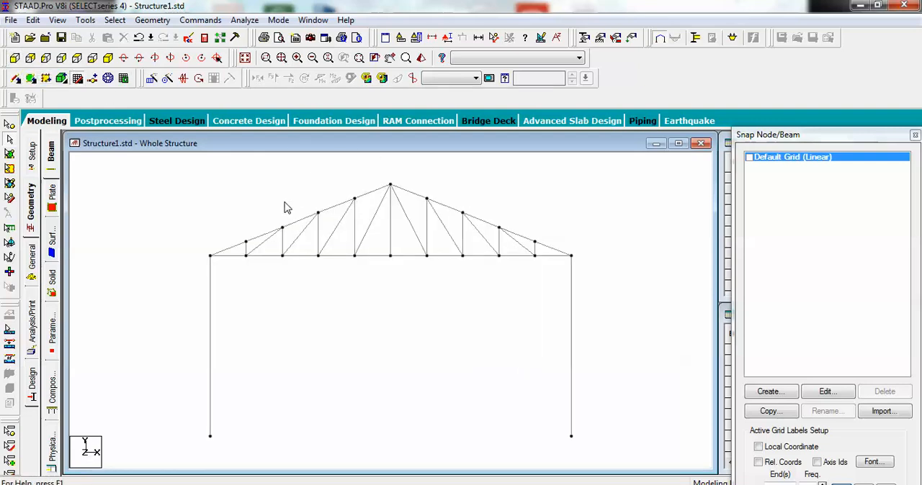
drag(176, 170, 276, 239)
drag(414, 252, 566, 257)
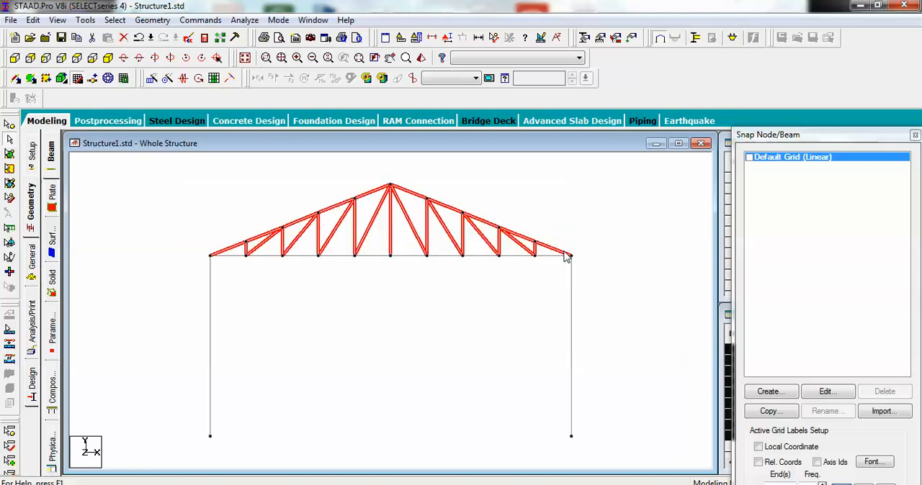
click(147, 178)
Step: Select all top-chord nodes of both trusses, including the two eaves nodes at the column tops
click(7, 125)
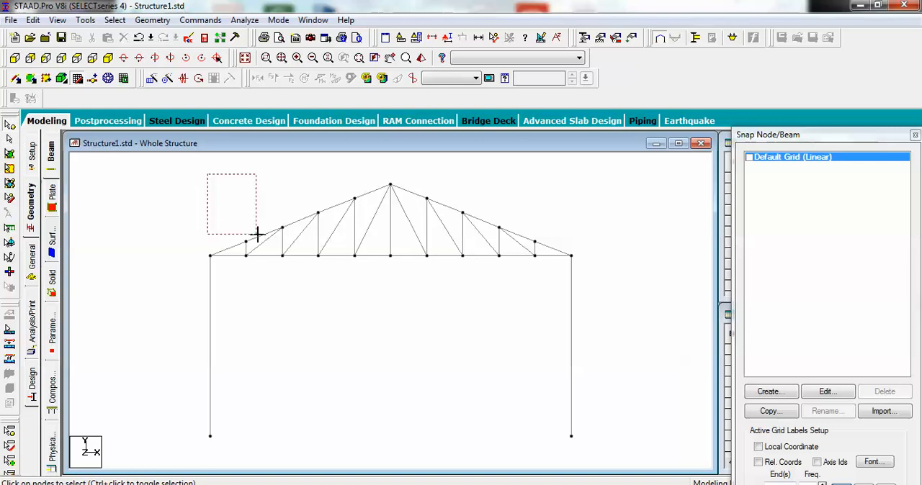
drag(461, 249, 552, 253)
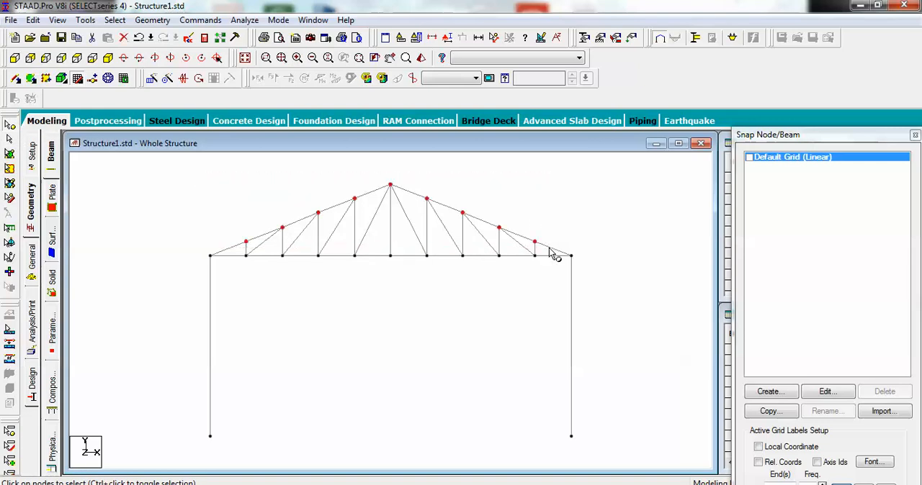
ctrl+click(212, 258)
ctrl+drag(563, 244, 580, 271)
Step: Connect the selected top-chord nodes of the two trusses with beams along the Z axis
key(Left)
key(Left)
key(Left)
key(Left)
key(Left)
key(Left)
key(Left)
key(Left)
key(Left)
key(Left)
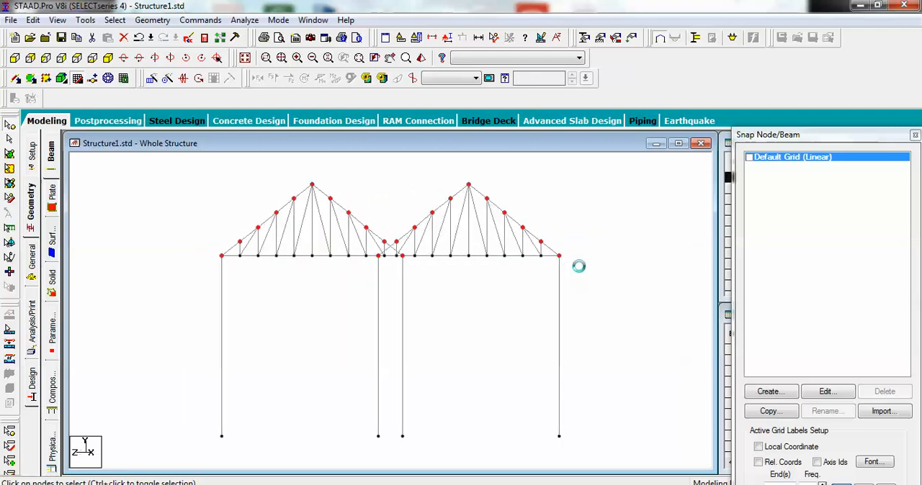
click(152, 20)
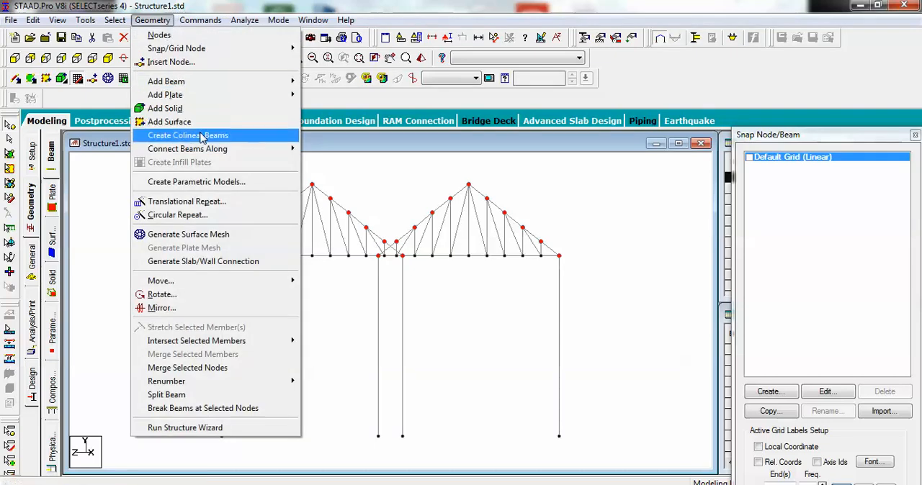
mouse_move(204, 153)
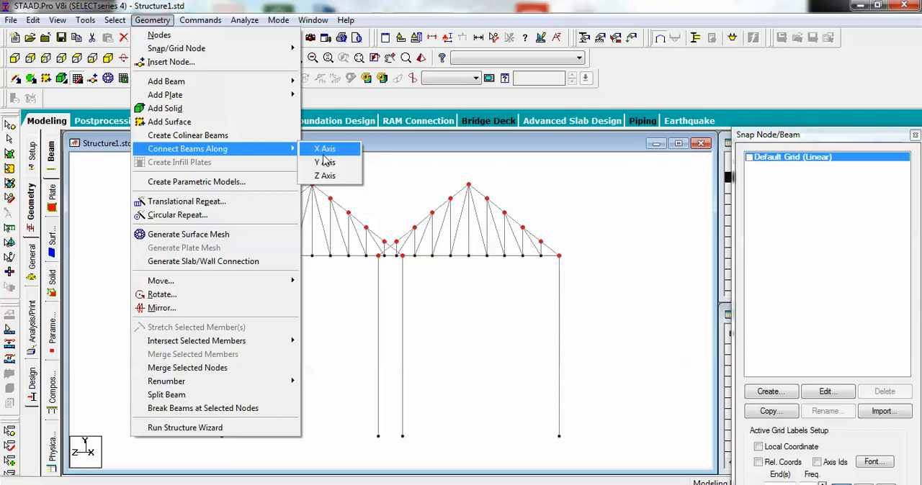
click(321, 176)
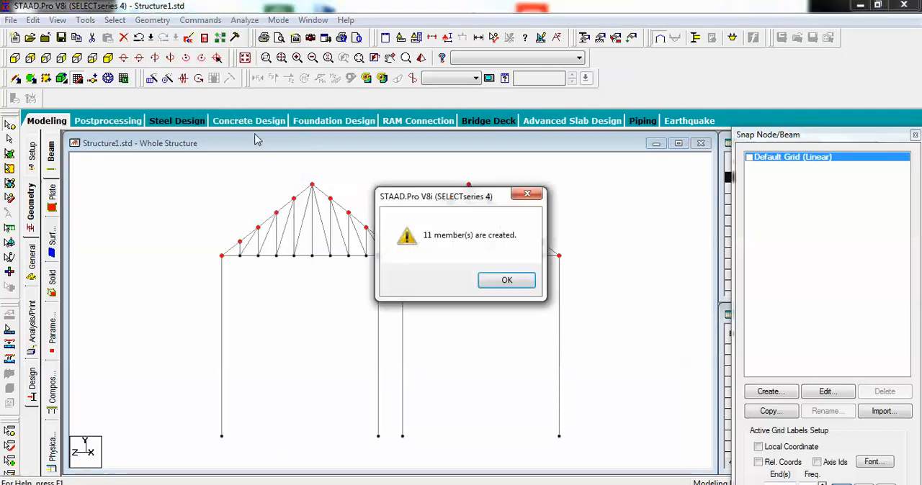
click(511, 279)
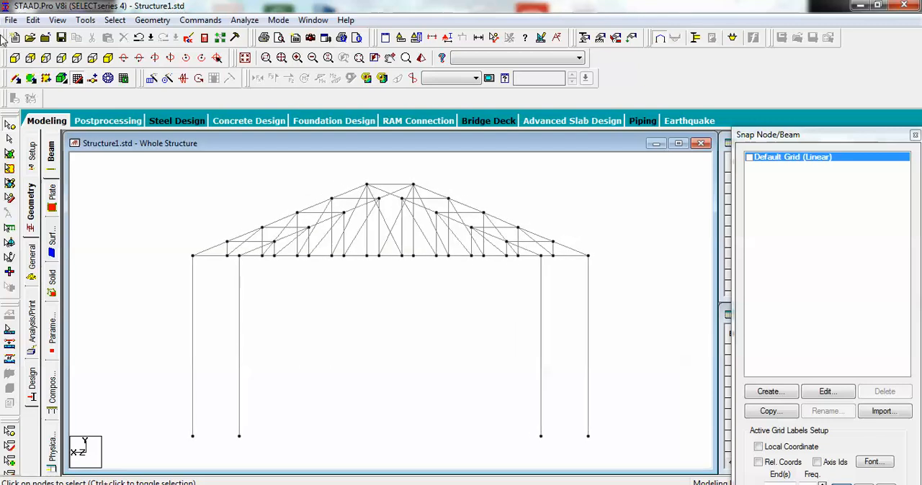
Step: Show the isometric view and add two crossing brace beams between the front and rear columns on the left side of the frame
click(108, 57)
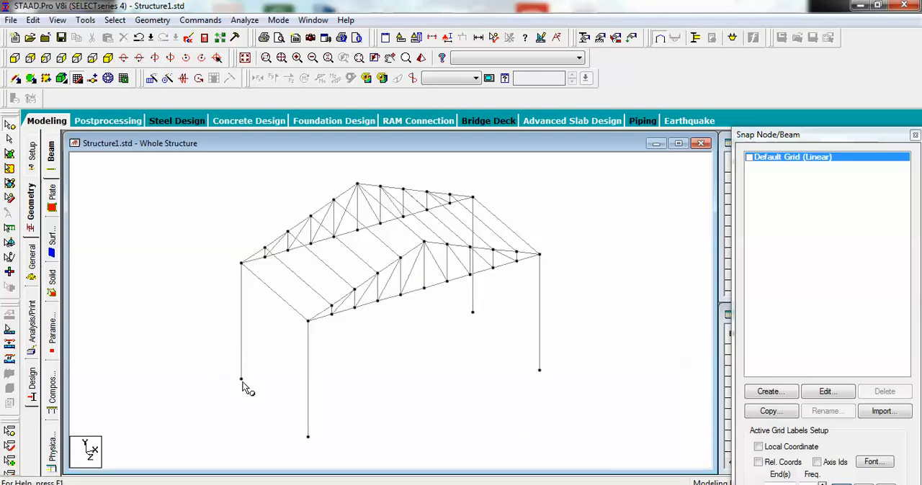
click(16, 78)
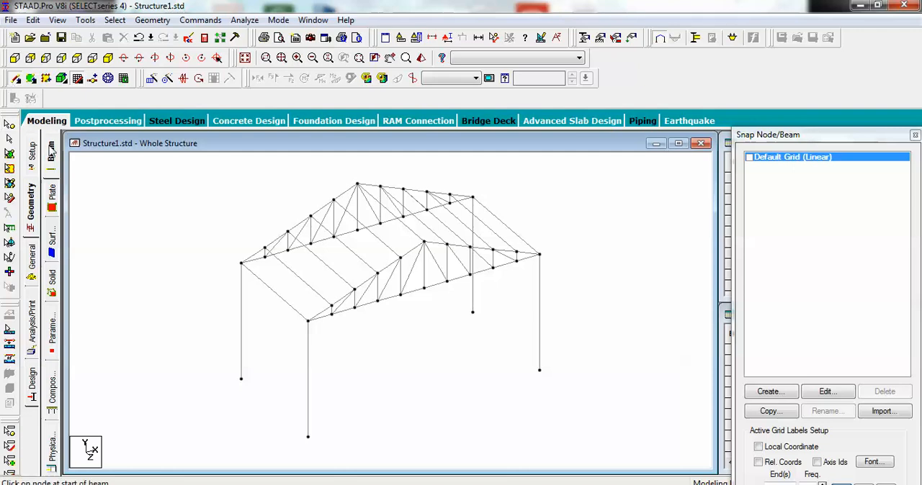
click(242, 380)
click(308, 321)
click(241, 264)
click(308, 437)
Step: Add two crossing brace beams between the front and rear columns on the right side of the frame
click(473, 198)
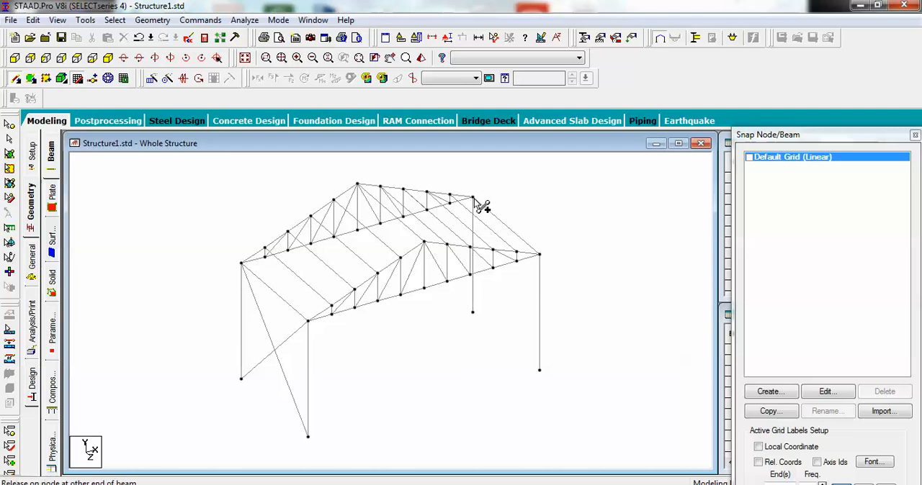
mouse_move(539, 364)
mouse_down()
mouse_move(545, 377)
mouse_move(539, 370)
mouse_up()
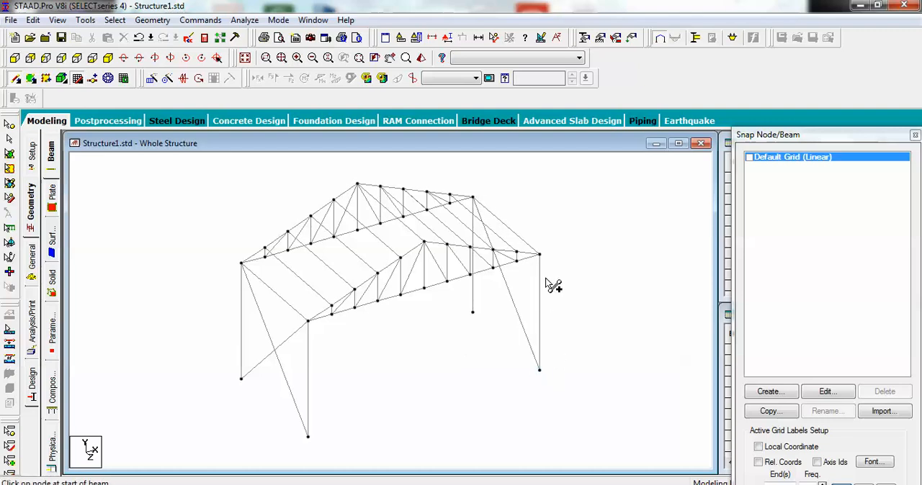
drag(540, 257, 472, 312)
key(Escape)
Step: Add the Indian I Shape section I80012B50012 in STEEL from the section database to the structure's properties
click(34, 260)
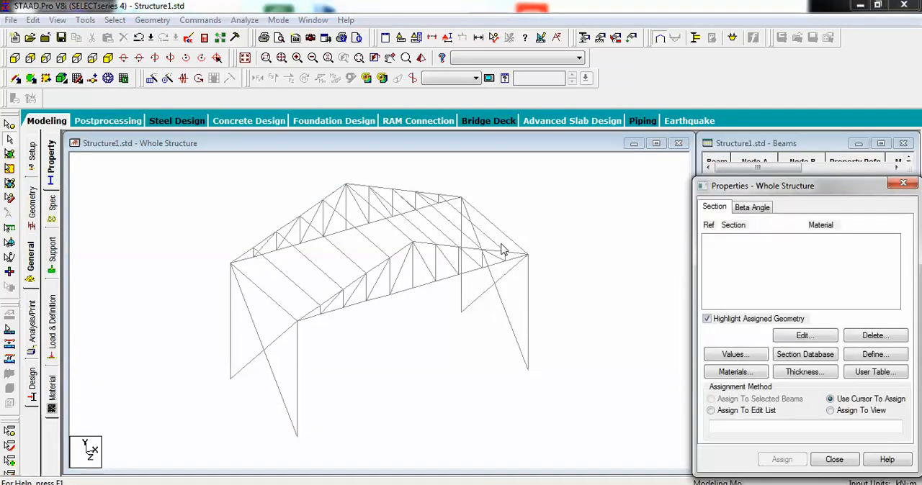
click(818, 363)
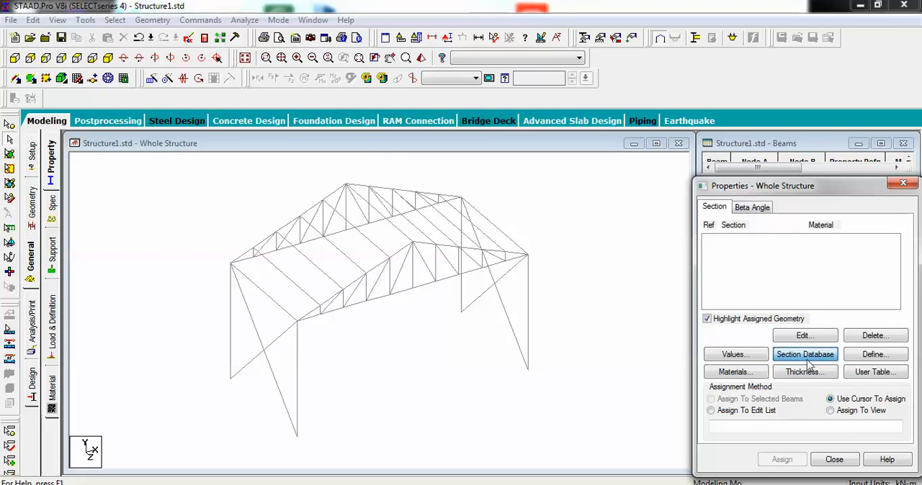
click(806, 355)
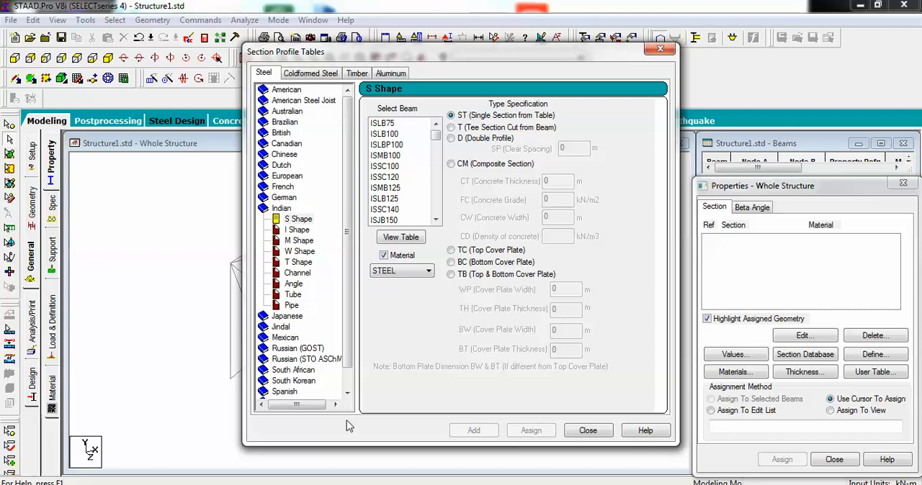
click(347, 393)
click(347, 394)
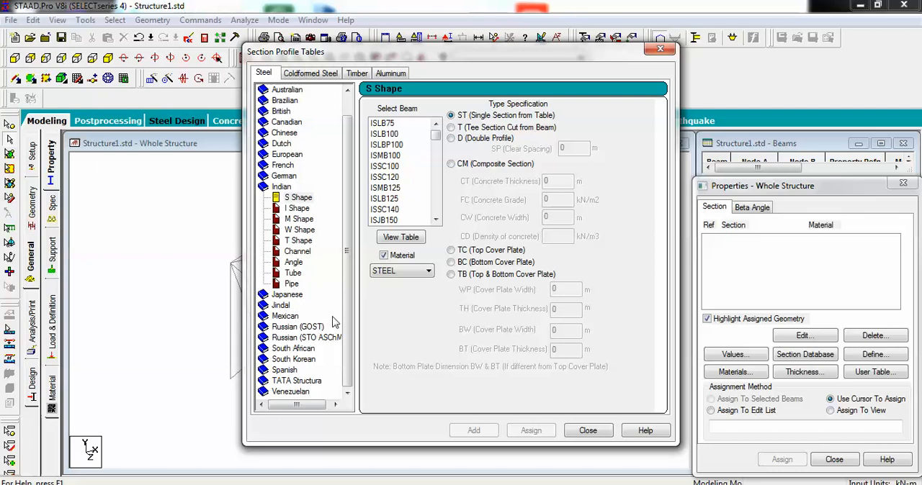
drag(346, 319, 353, 240)
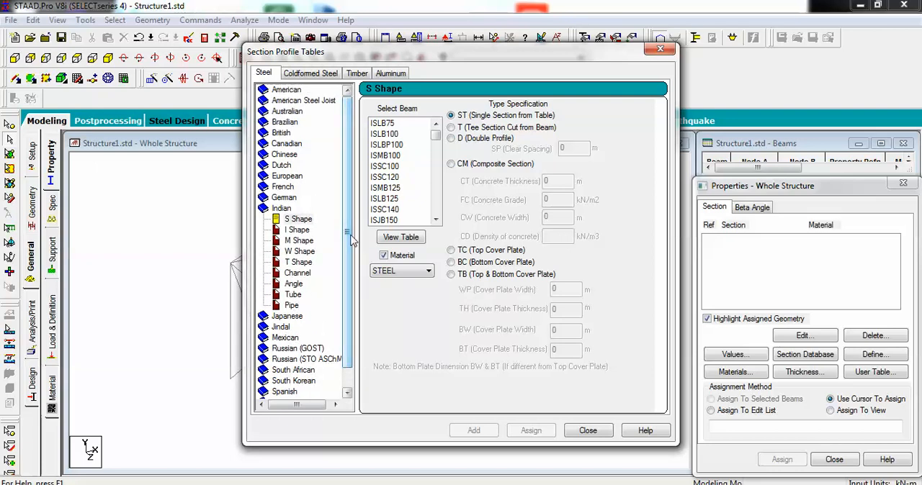
click(307, 231)
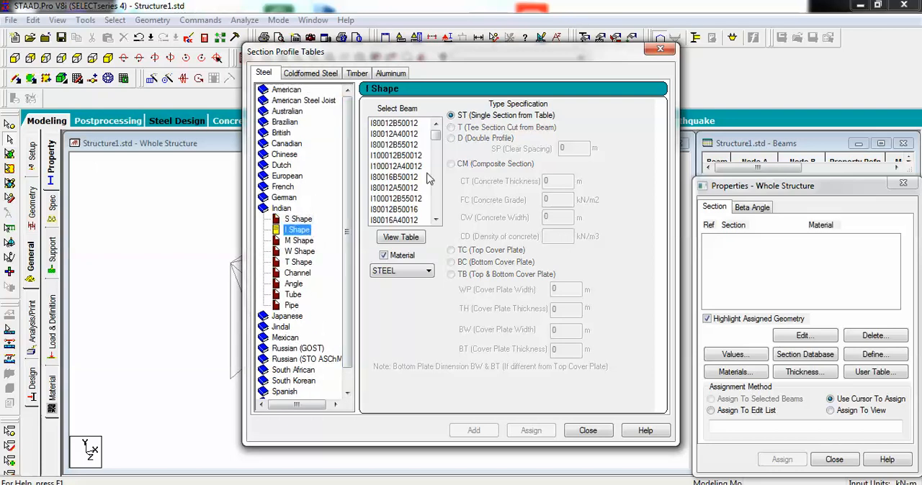
click(402, 124)
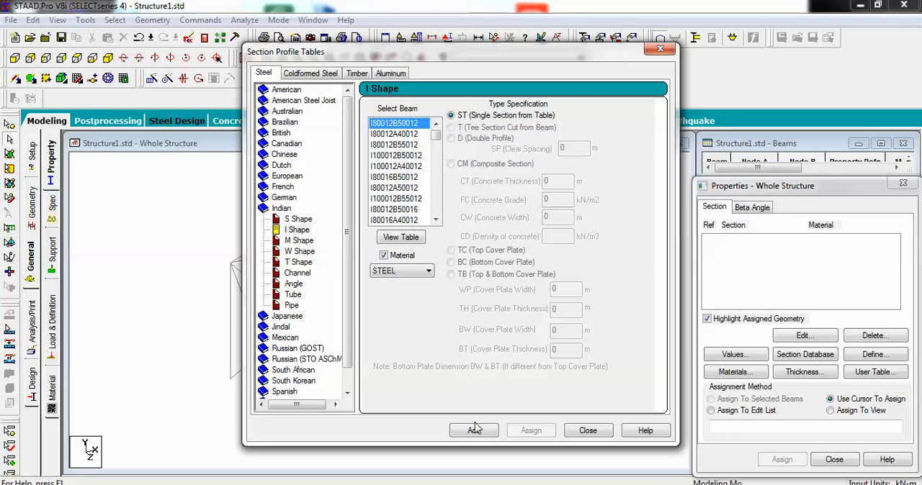
click(474, 431)
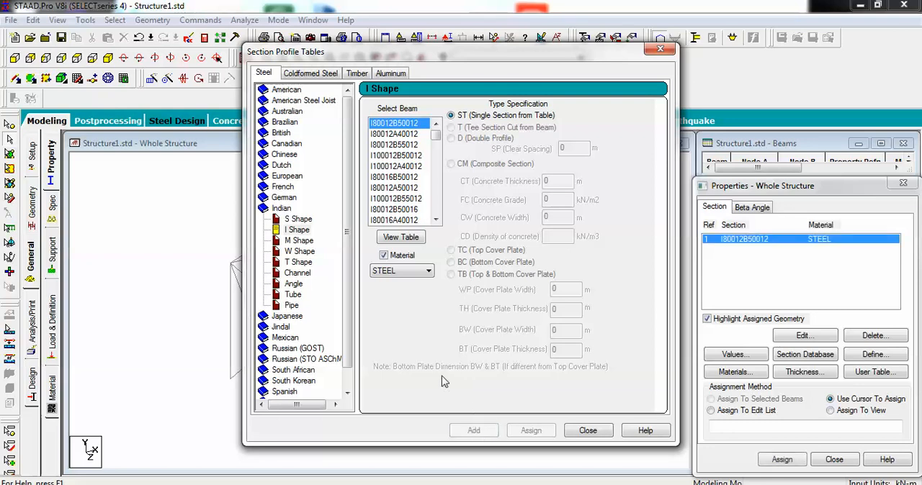
Step: Add the Indian angle section ISA20x20x3 in STEEL as a single section and close the section tables
click(295, 284)
click(382, 133)
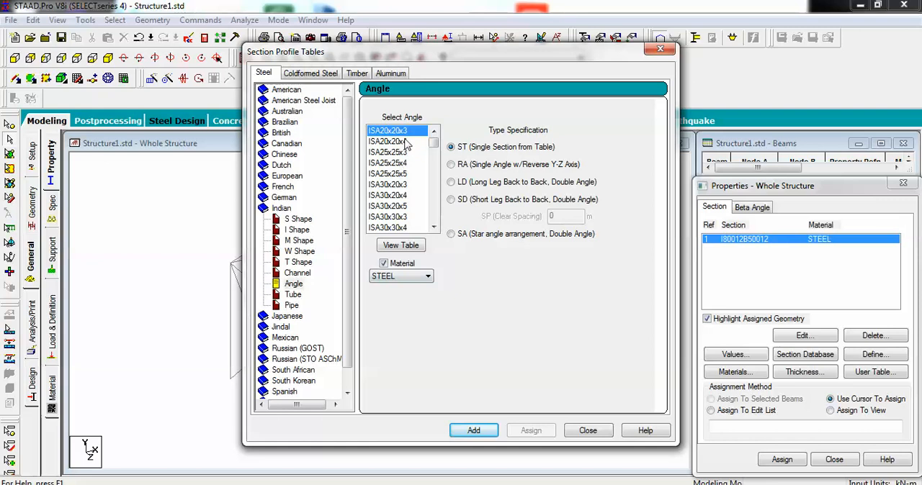
click(473, 431)
click(588, 431)
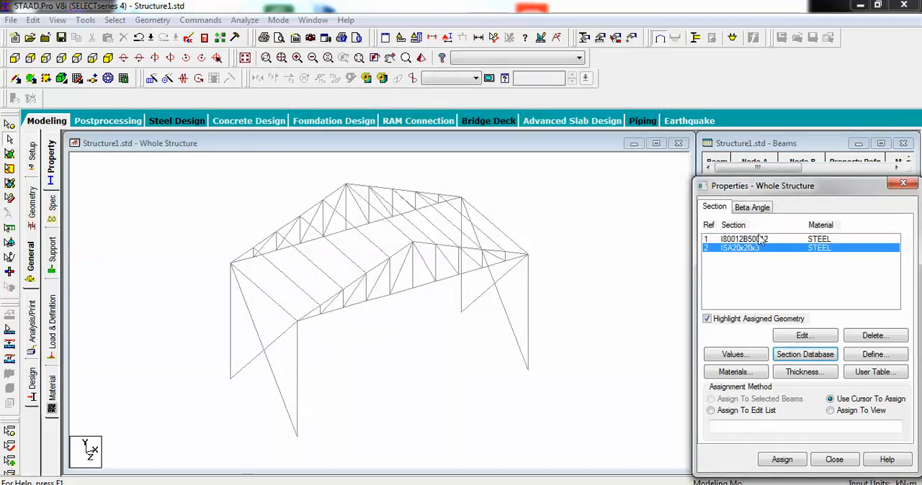
Step: Pick section I80012B50012, decline the auto save, and select the four columns, all four cross braces and the left eaves beam
click(759, 240)
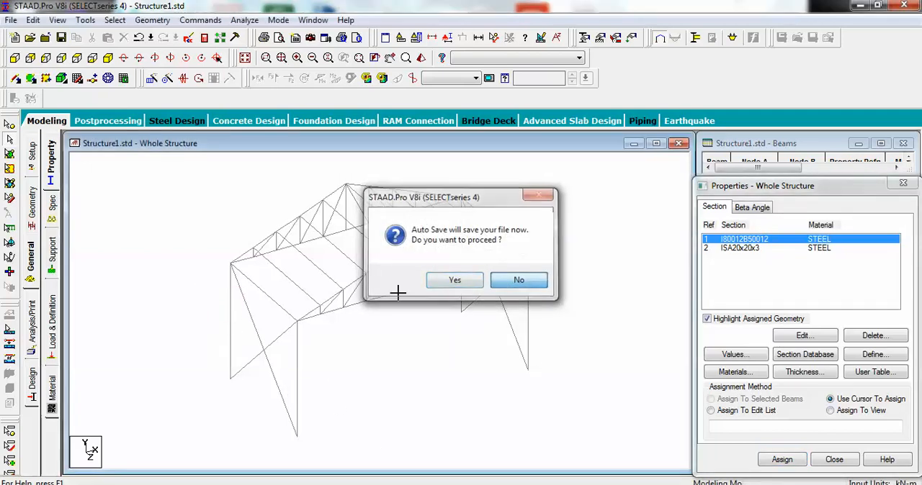
click(519, 280)
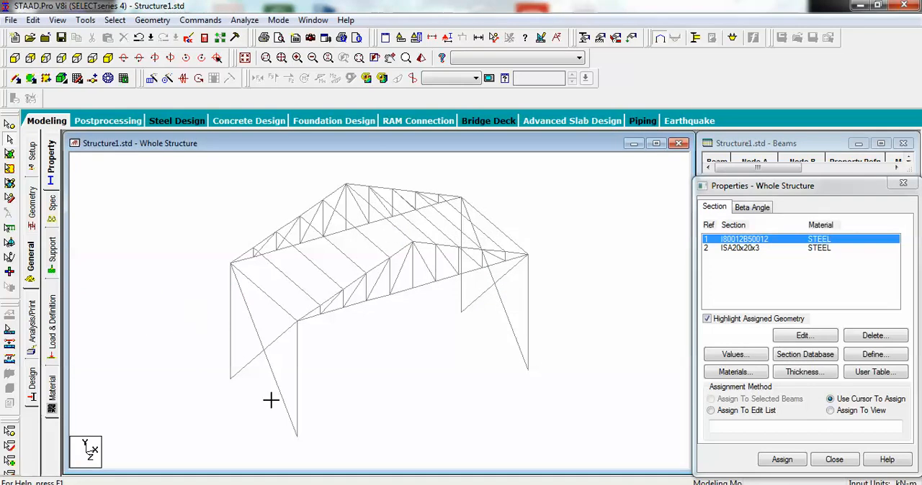
drag(289, 406, 295, 404)
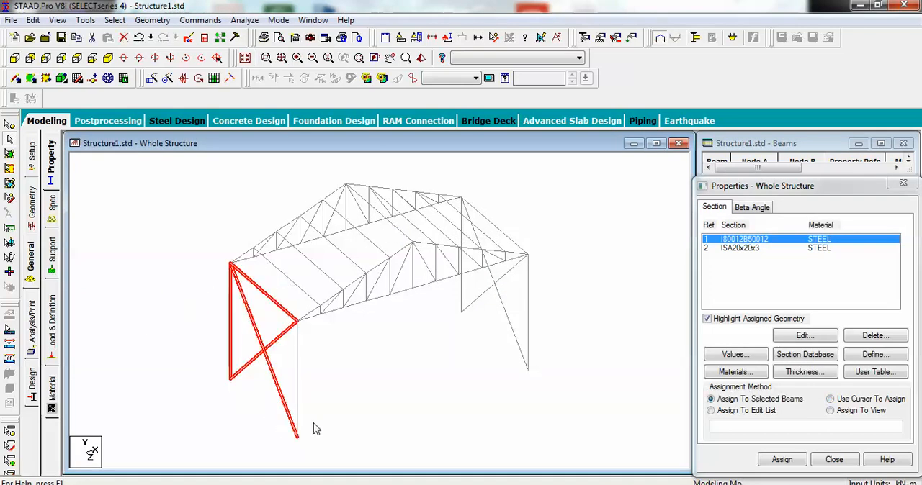
ctrl+click(297, 386)
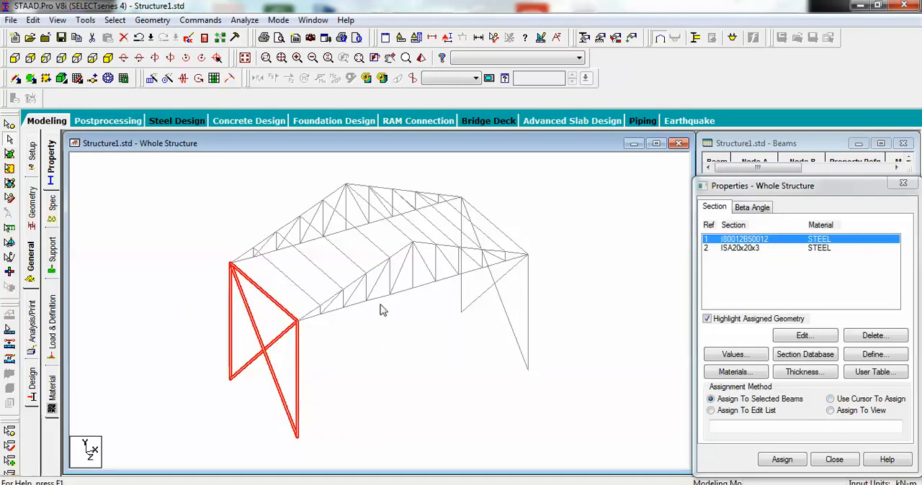
ctrl+click(528, 339)
ctrl+click(504, 304)
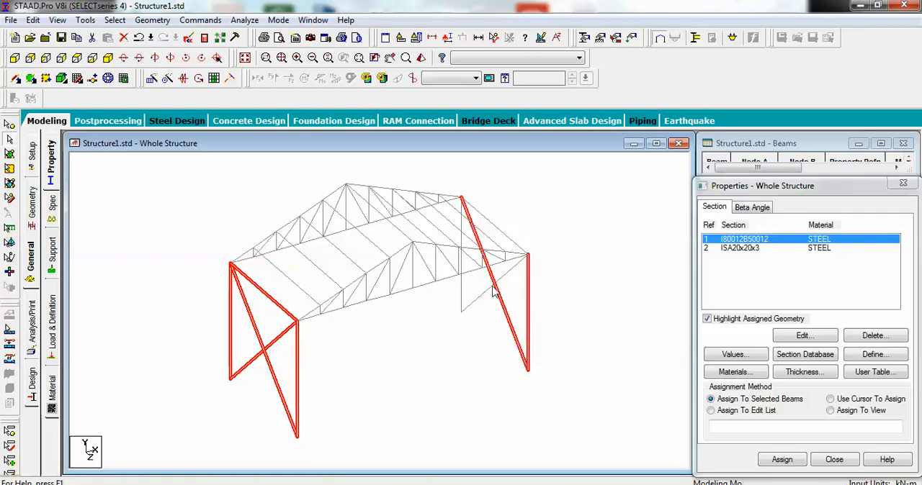
ctrl+click(491, 285)
ctrl+click(463, 297)
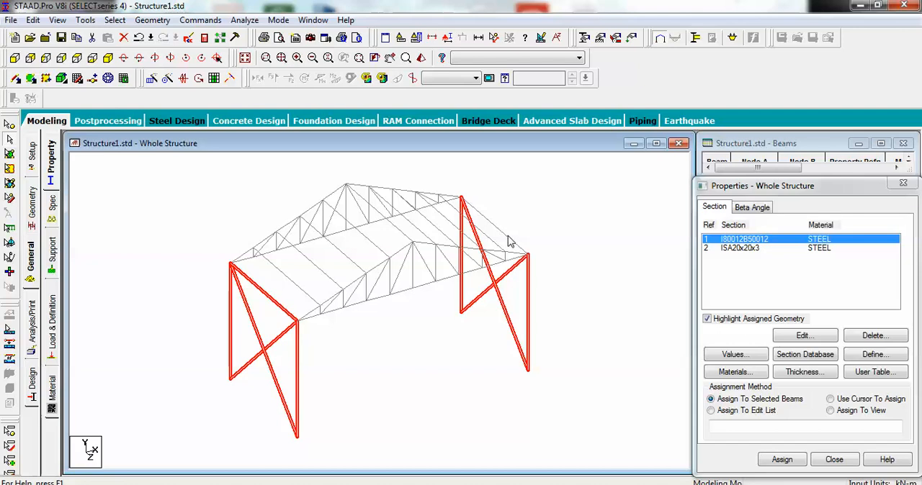
Step: Add all bottom-chord members of the front truss to the selection, leaving out its web members
ctrl+click(371, 301)
ctrl+click(330, 314)
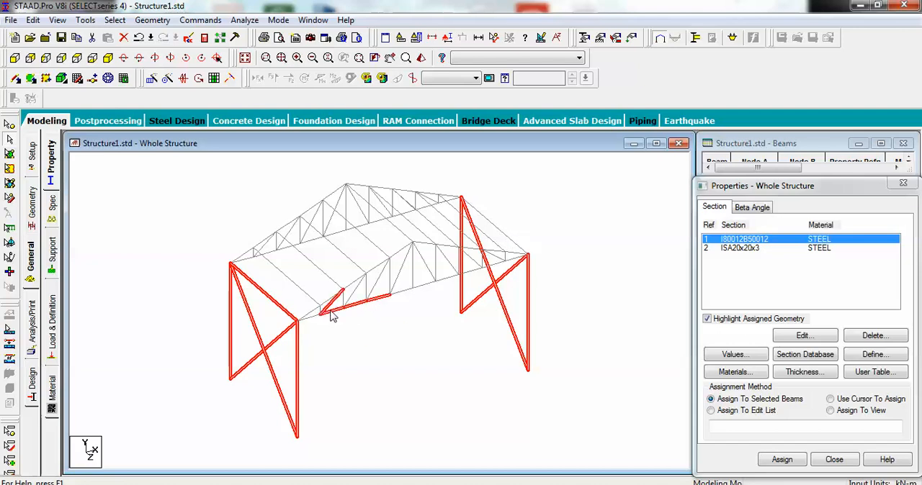
ctrl+click(311, 318)
scroll(340, 315, up, 2)
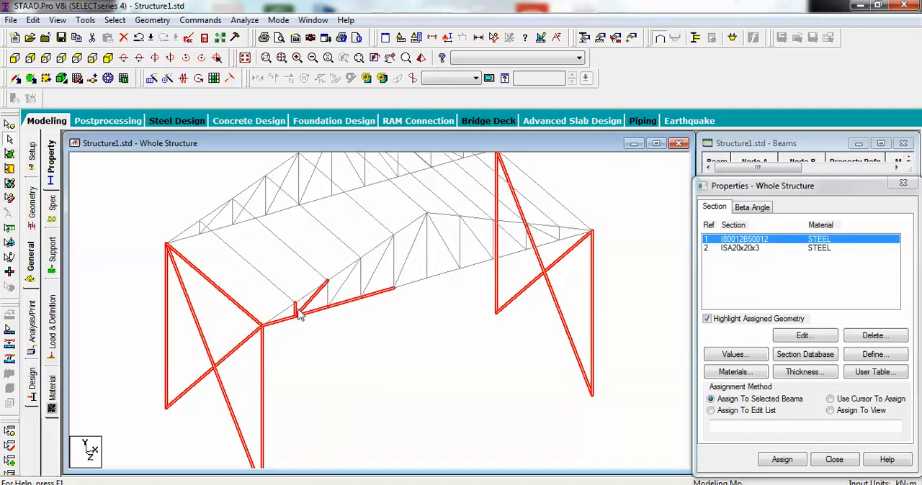
ctrl+click(422, 282)
ctrl+click(452, 275)
ctrl+click(477, 266)
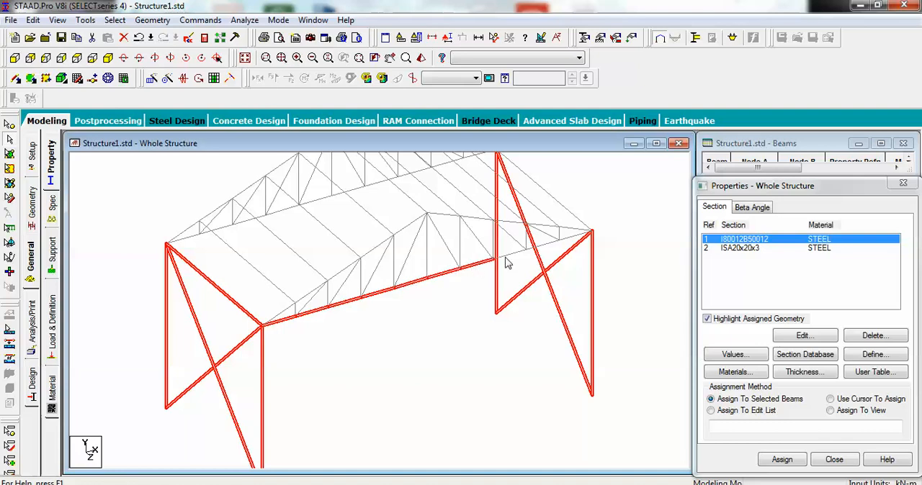
ctrl+click(539, 246)
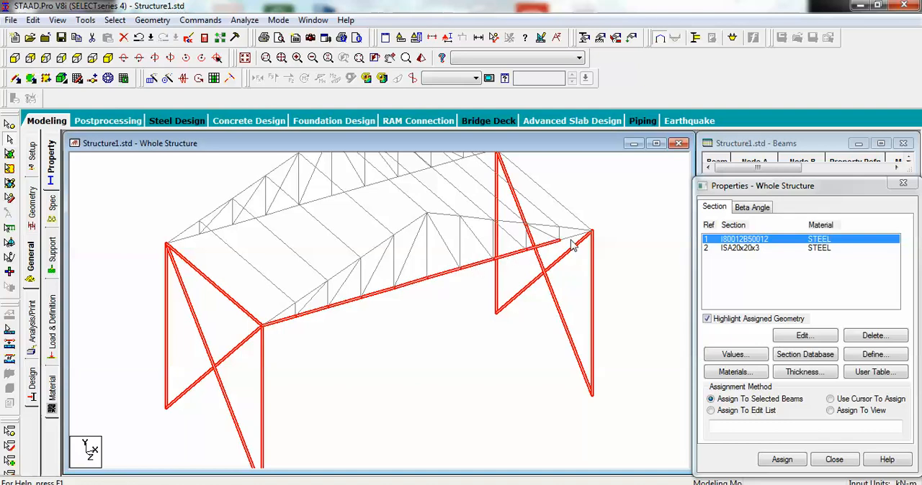
ctrl+click(572, 243)
Step: Add all bottom-chord members of the rear truss and the right eaves beam to the selection
ctrl+click(225, 228)
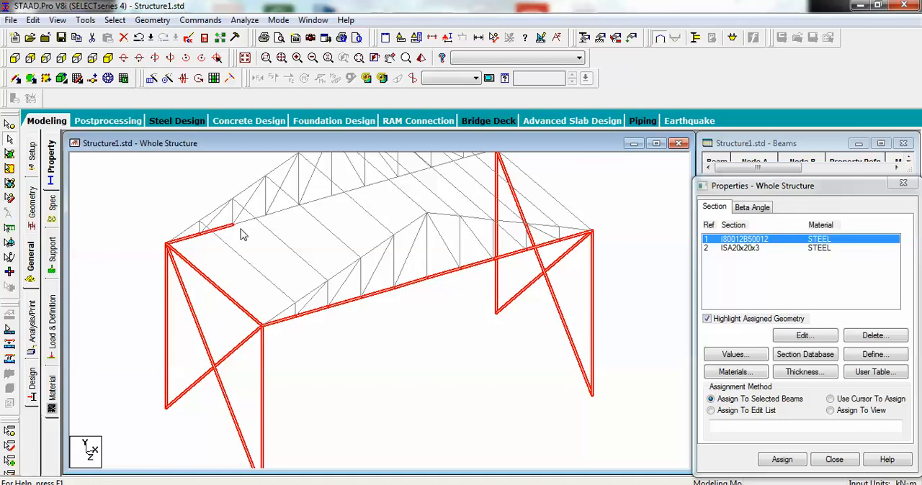
ctrl+click(248, 222)
ctrl+click(323, 207)
ctrl+click(378, 185)
ctrl+click(419, 175)
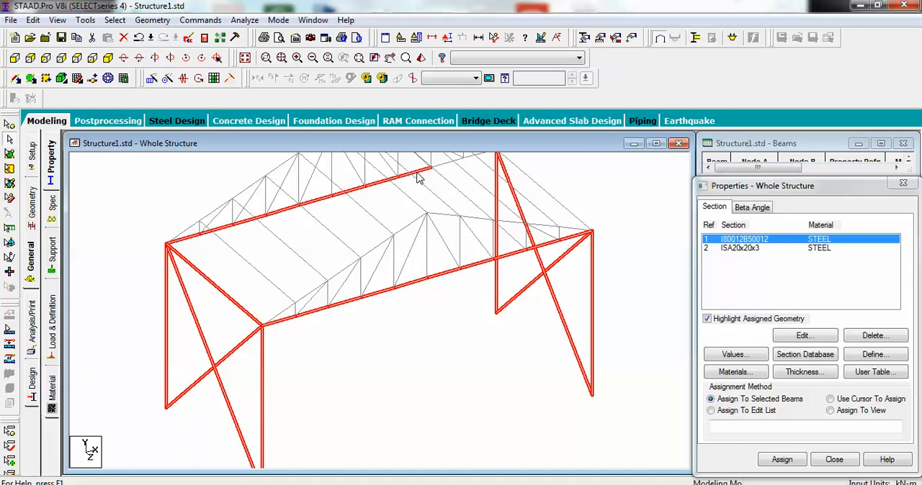
ctrl+click(445, 171)
ctrl+click(469, 162)
scroll(463, 201, down, 2)
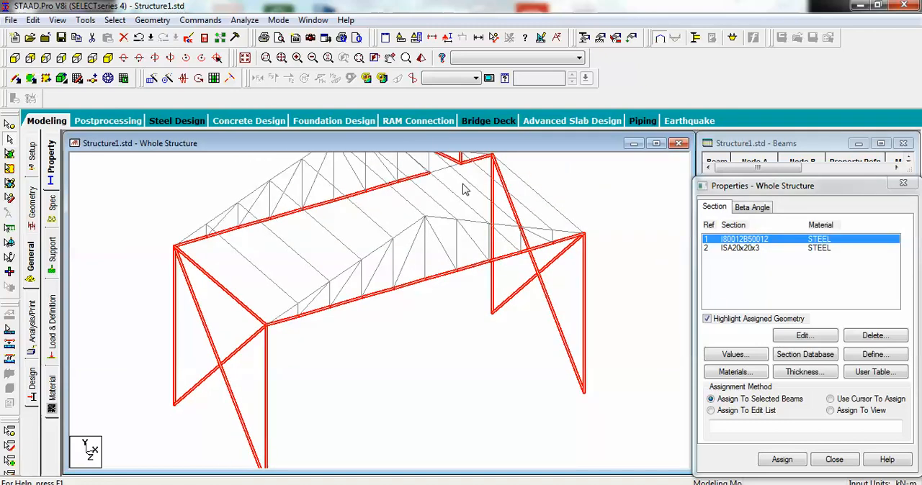
scroll(461, 294, up, 3)
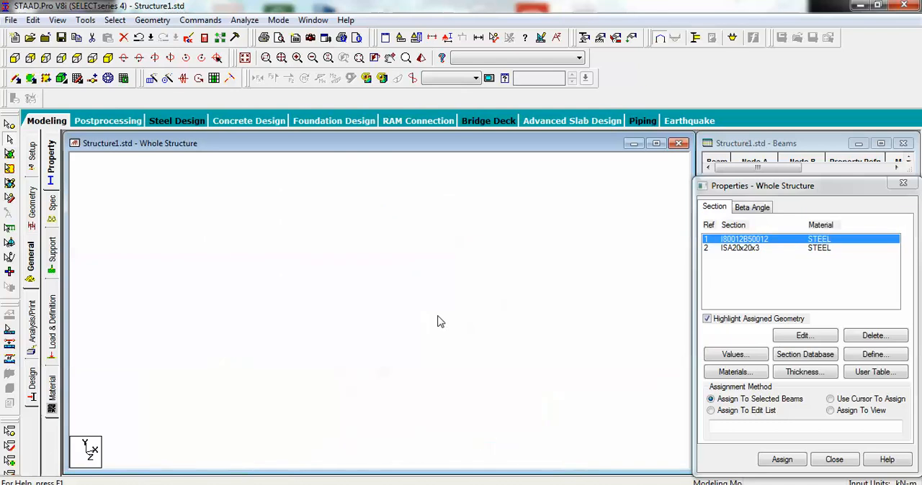
scroll(446, 268, up, 1)
ctrl+click(479, 207)
ctrl+click(488, 205)
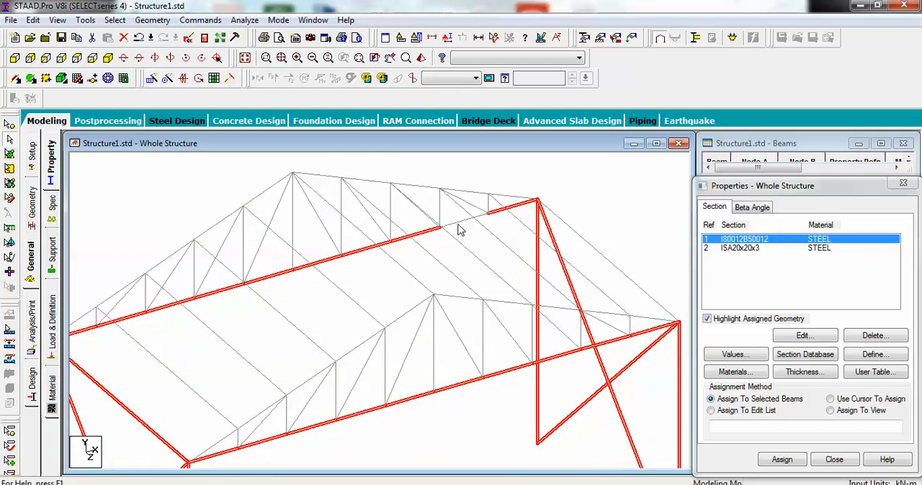
ctrl+click(463, 223)
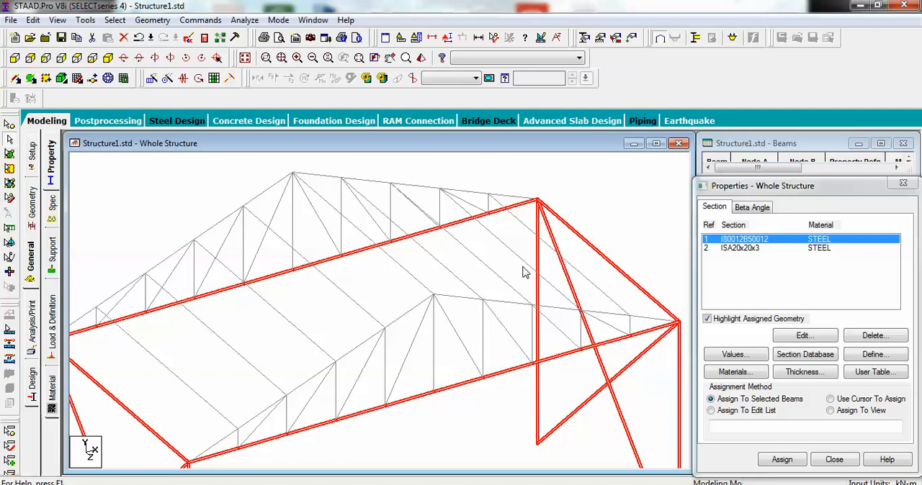
Step: Assign section I80012B50012 to the selected columns, cross braces, eaves beams and bottom chords, and confirm the assignment
scroll(443, 292, down, 1)
scroll(442, 298, up, 3)
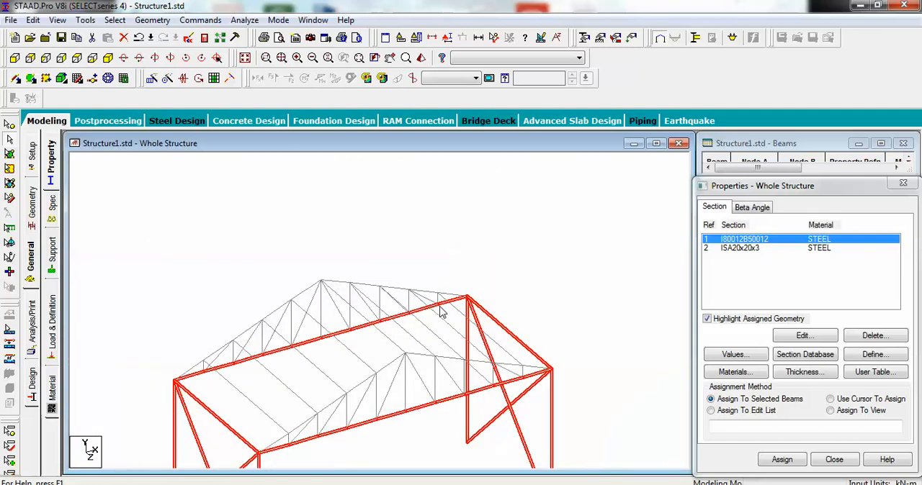
scroll(440, 312, down, 2)
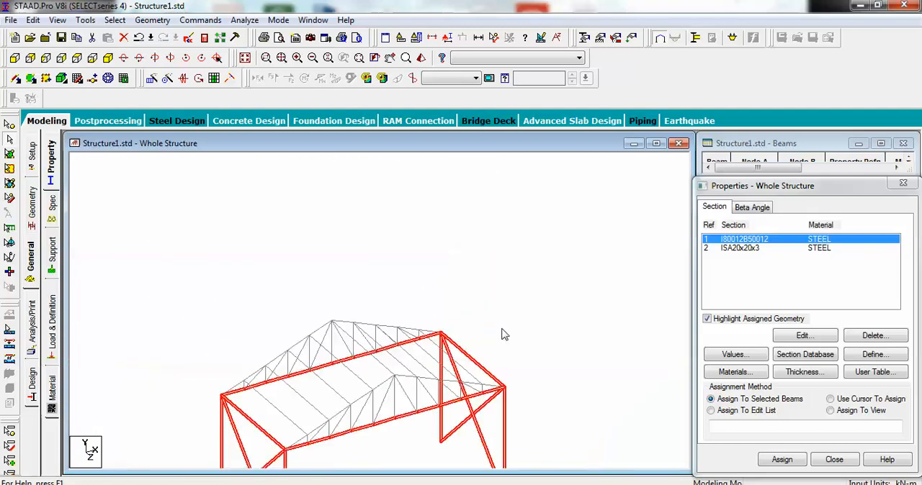
click(790, 461)
click(814, 364)
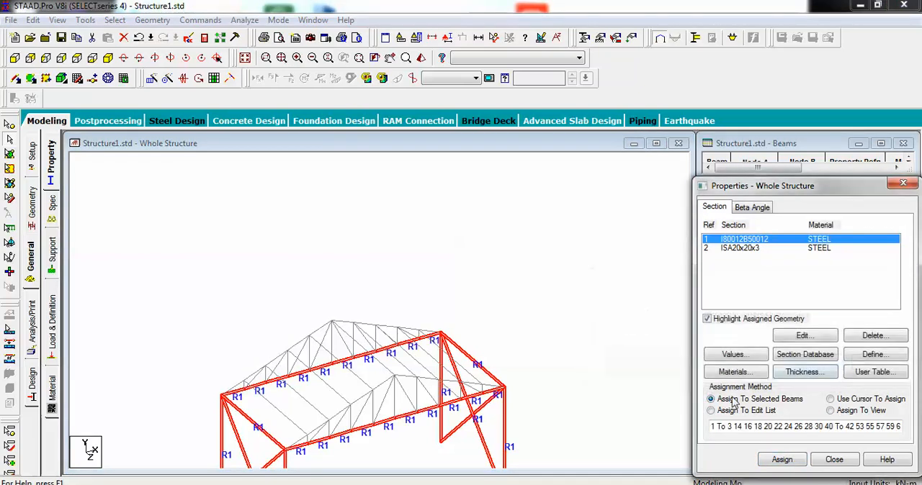
middle_drag(578, 413, 569, 330)
scroll(567, 338, down, 1)
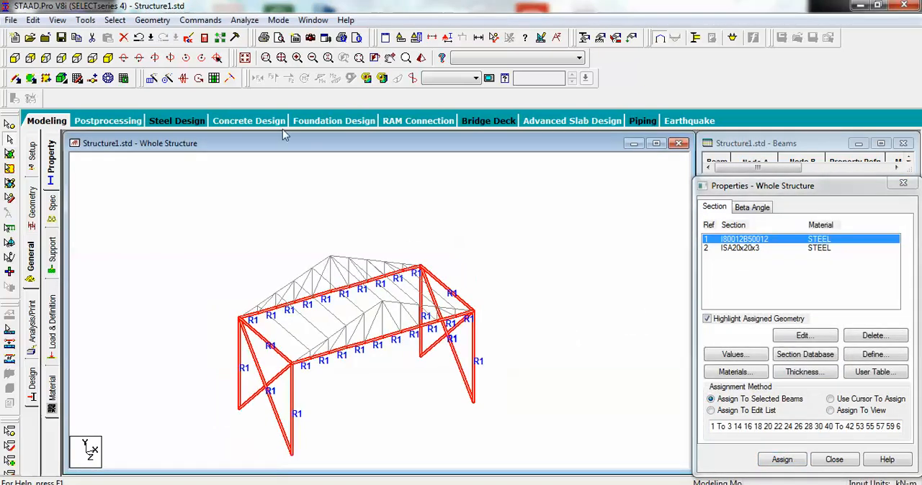
Step: Pick section ISA20x20x3 and select the ridge member and all purlins of both roof slopes in the side view from the right
click(61, 58)
click(808, 250)
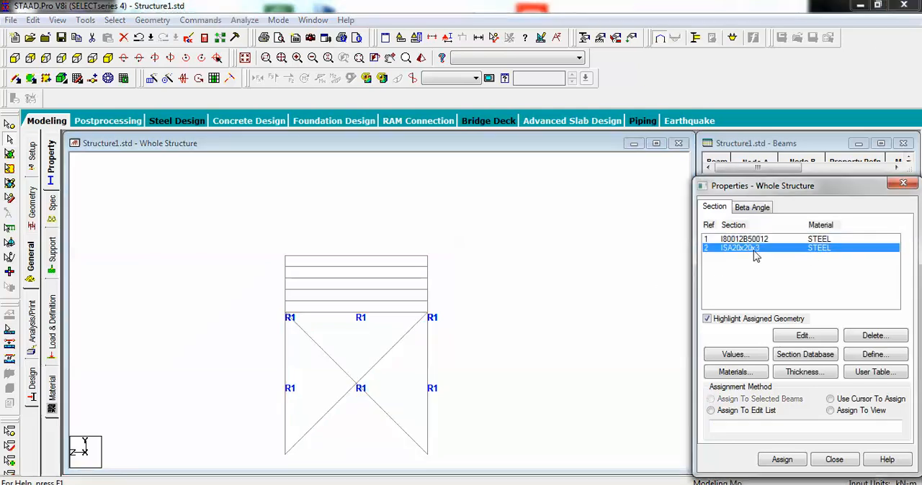
drag(371, 242, 379, 308)
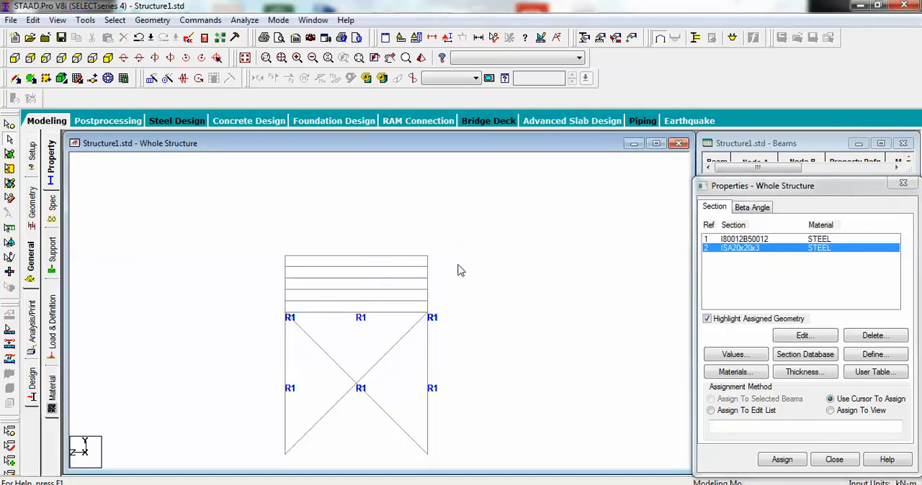
click(355, 256)
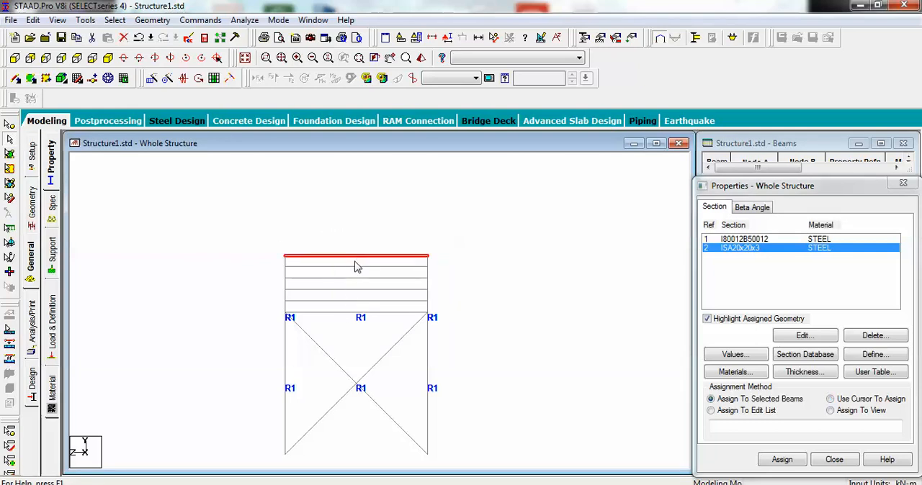
ctrl+click(355, 268)
ctrl+click(355, 278)
ctrl+click(355, 290)
ctrl+click(350, 301)
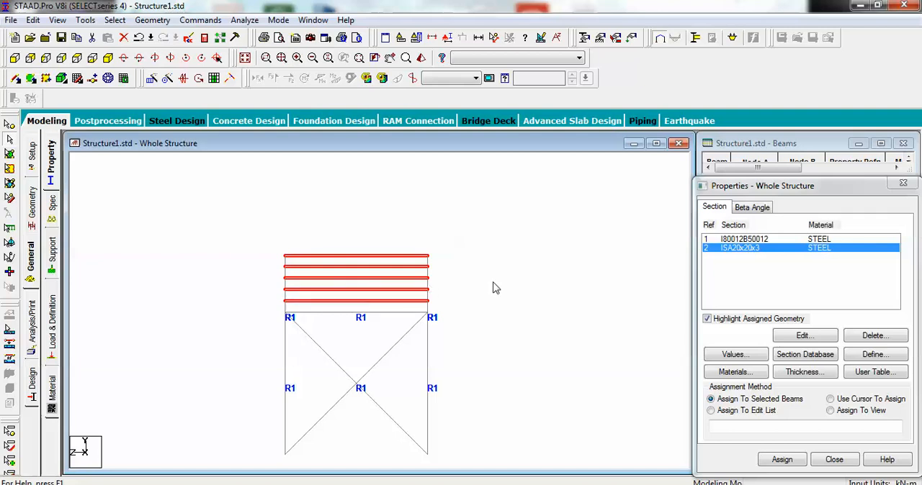
Step: Turn the structure to its gable elevation and add the sloping top-chord members of both trusses to the selection
key(Left)
key(Left)
key(Left)
key(Left)
key(Left)
key(Left)
key(Left)
key(Left)
key(Left)
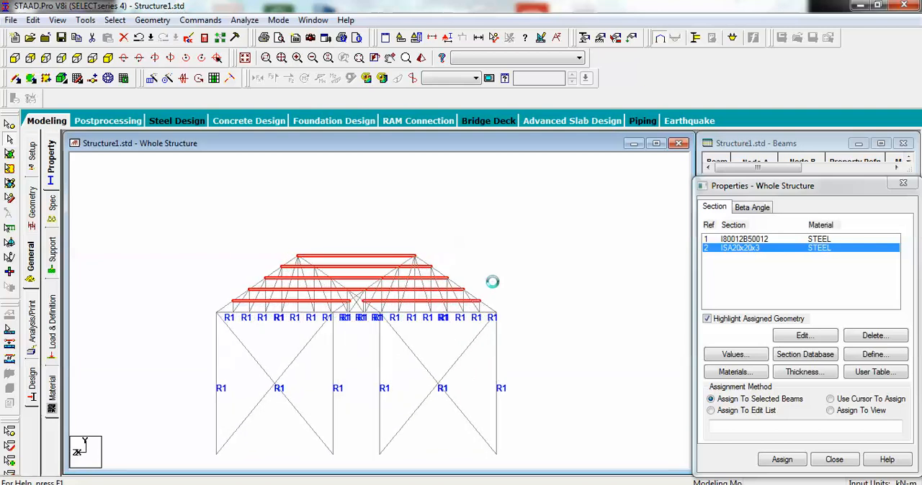
key(Left)
key(Left)
key(Left)
key(Left)
key(Left)
key(Left)
key(Left)
key(Left)
key(Left)
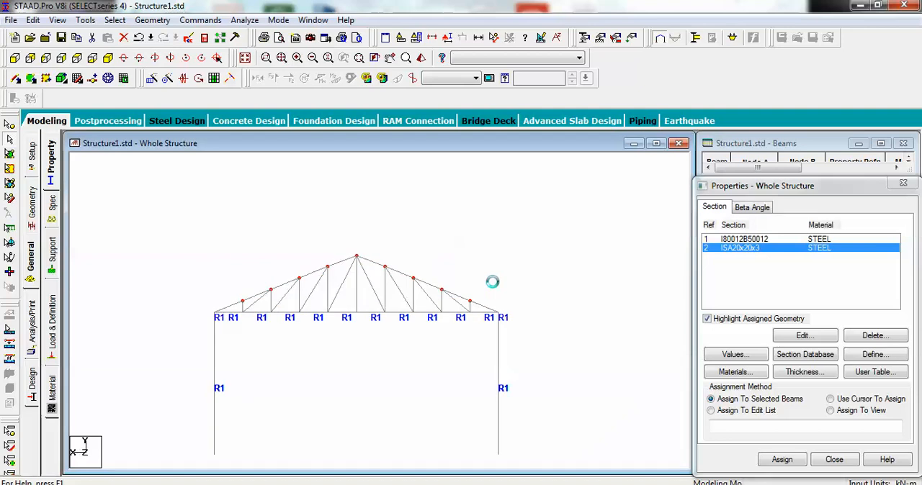
ctrl+click(257, 298)
ctrl+click(283, 292)
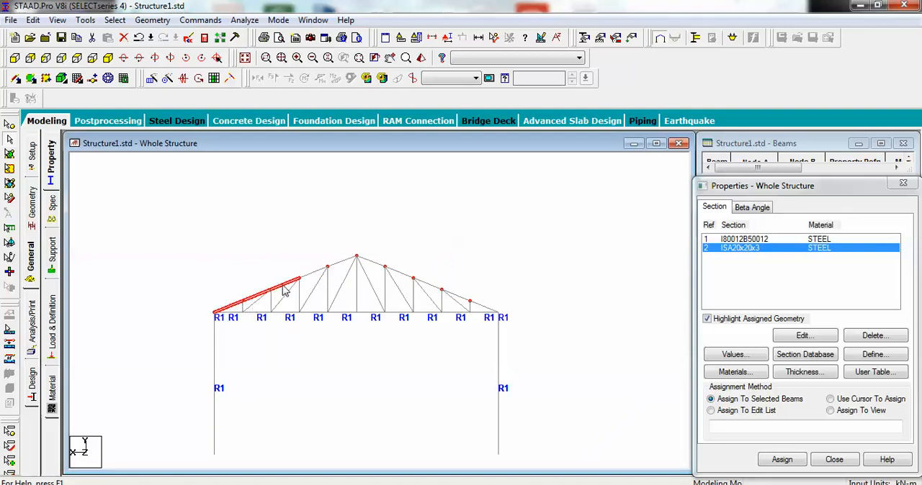
ctrl+click(312, 278)
ctrl+click(343, 263)
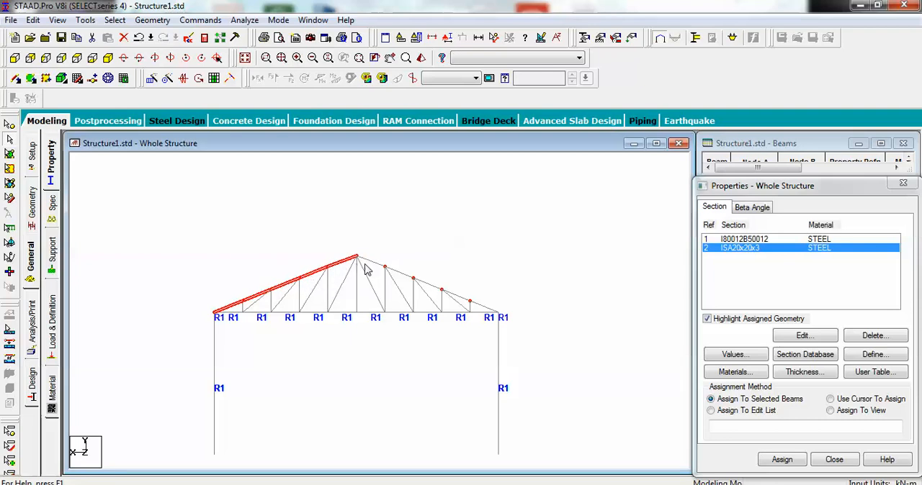
ctrl+click(398, 272)
ctrl+click(426, 285)
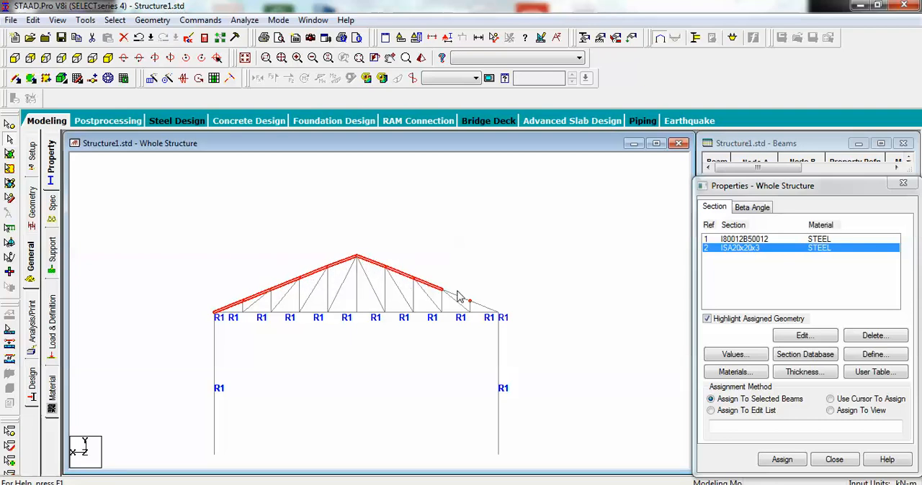
ctrl+click(461, 301)
ctrl+click(477, 307)
Step: Add the verticals and diagonals of both trusses to the selection, from the right eaves up to the central ridge post
ctrl+click(470, 307)
ctrl+click(442, 303)
ctrl+click(425, 296)
ctrl+click(414, 302)
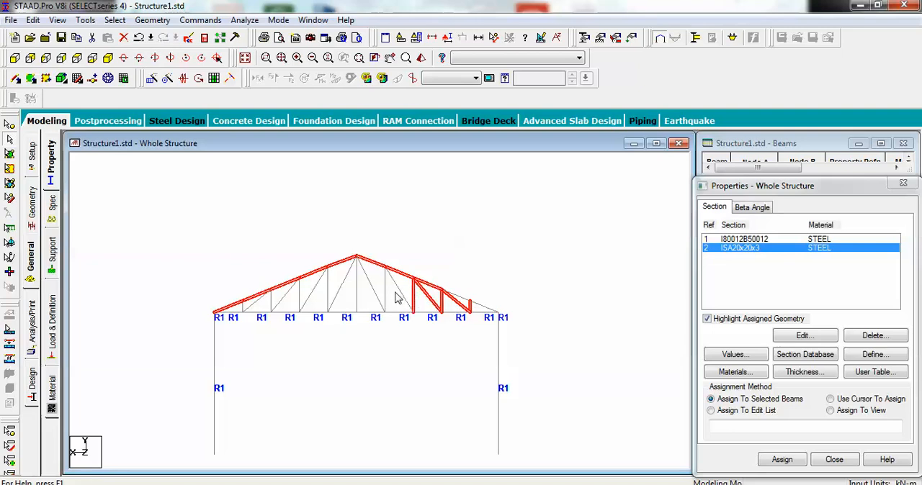
ctrl+click(402, 295)
ctrl+click(385, 292)
ctrl+click(372, 288)
ctrl+click(356, 284)
Step: Add the web members on the left of the ridge and the remaining top-chord members at the right eaves to the selection
ctrl+click(343, 282)
ctrl+click(328, 284)
ctrl+click(313, 292)
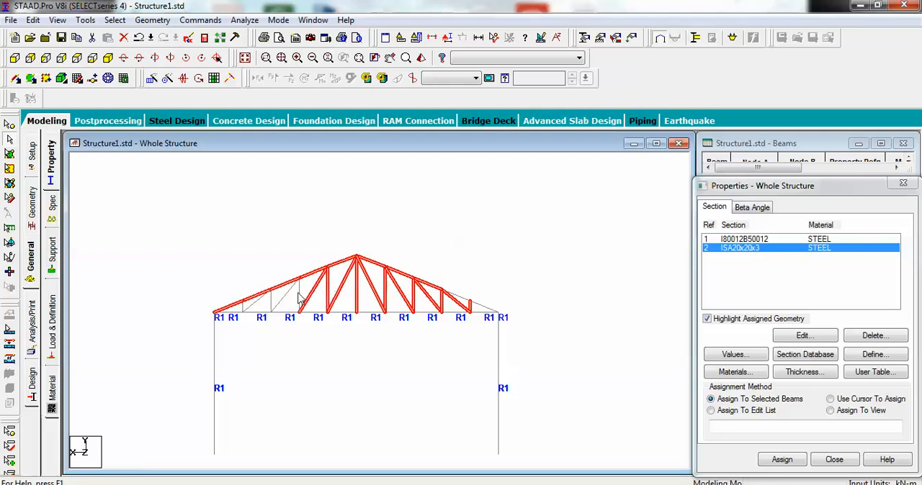
ctrl+click(282, 301)
ctrl+click(257, 302)
ctrl+click(244, 308)
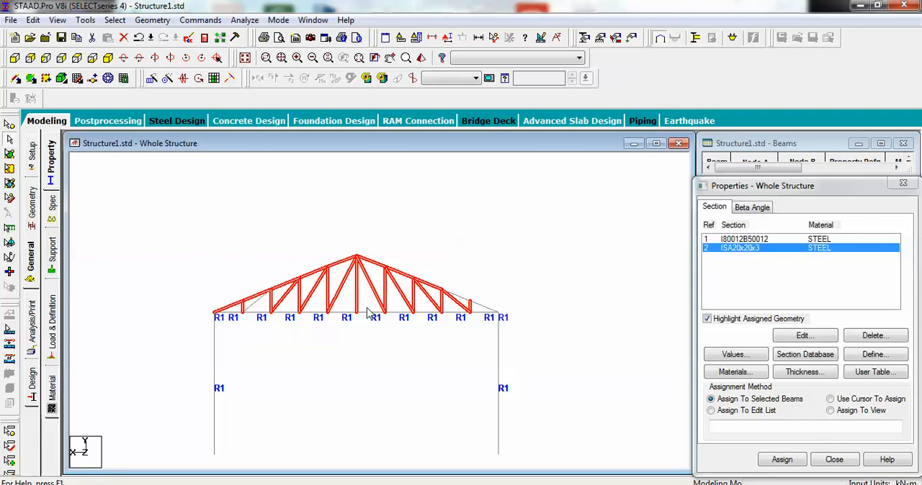
ctrl+click(466, 302)
ctrl+click(479, 306)
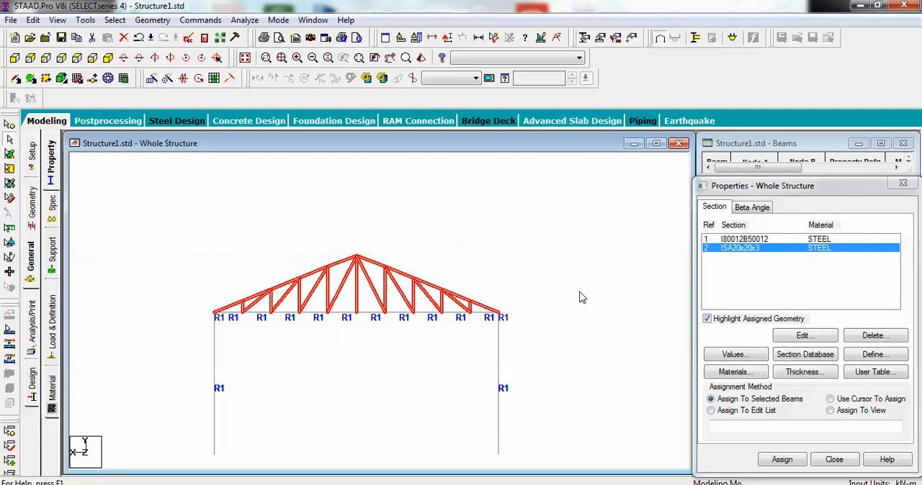
Step: Examine from several angles which purlins, top chords and web members are selected, dismissing the Sticky Keys prompt
key(Left)
key(Left)
key(Left)
key(Left)
key(Left)
key(Left)
key(Left)
key(Left)
key(Left)
key(Left)
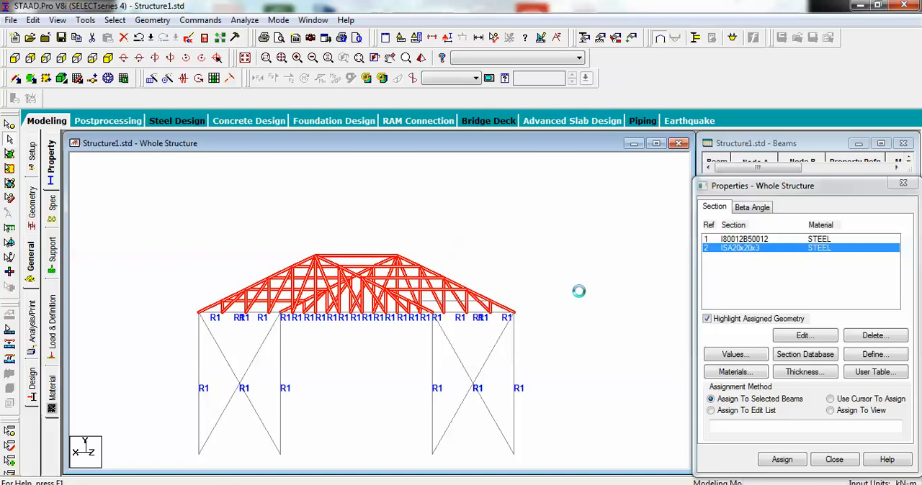
key(Left)
key(Left)
key(Left)
key(Left)
key(Left)
key(Left)
key(Left)
key(Left)
key(Left)
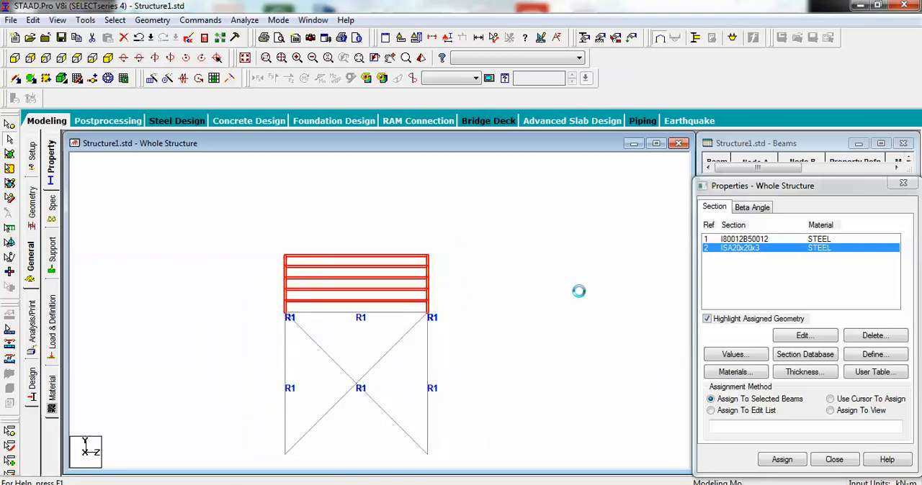
key(Left)
key(Left)
key(Left)
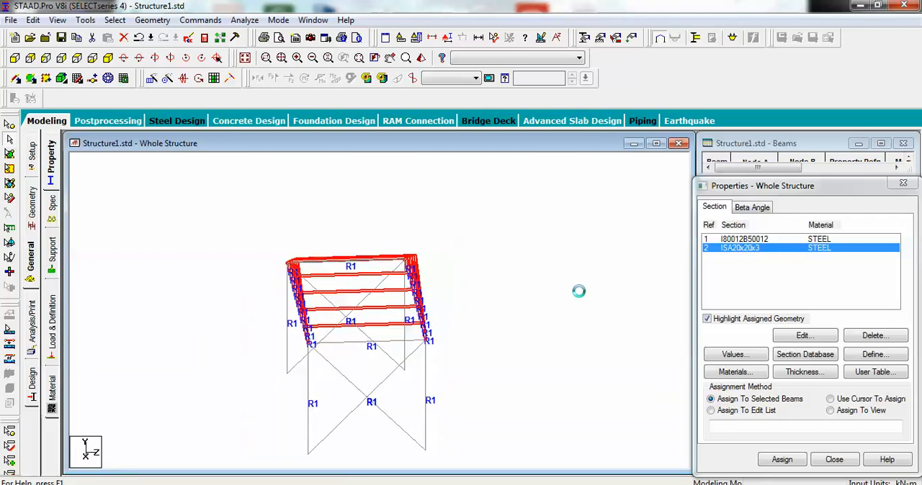
key(shift)
key(shift)
key(shift)
key(shift)
key(shift)
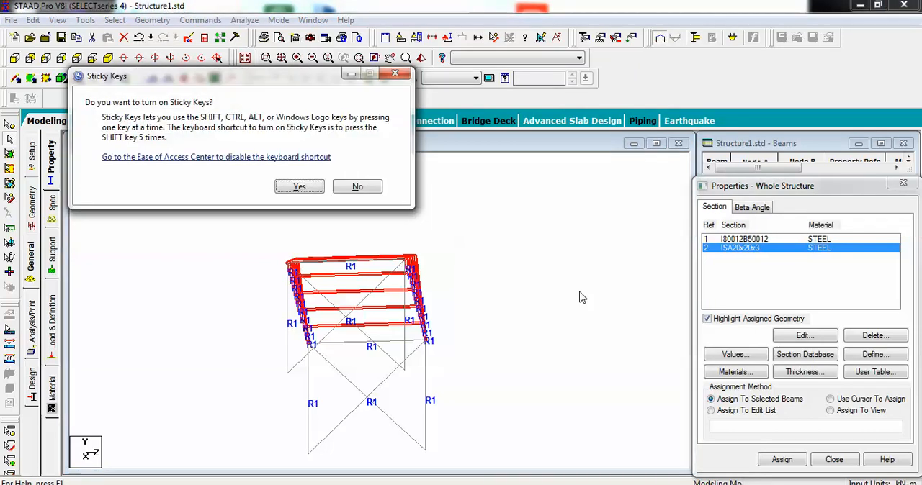
click(395, 73)
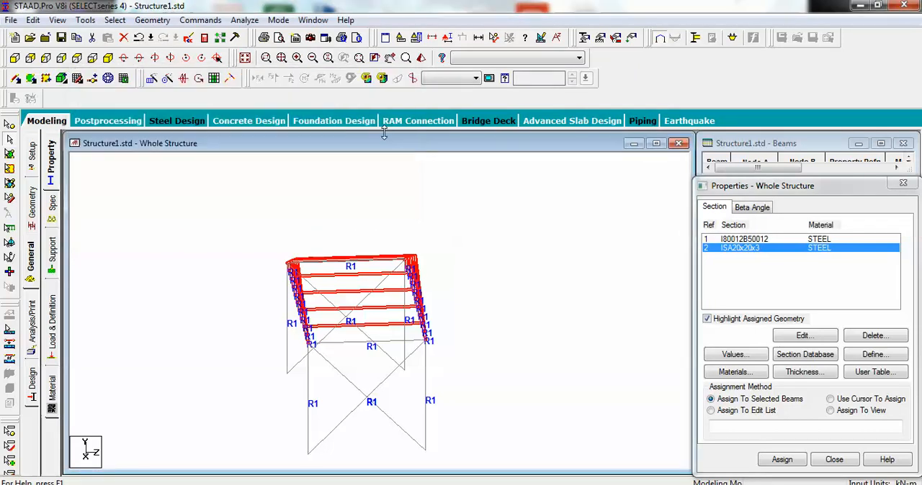
key(Down)
key(Down)
key(Down)
key(Down)
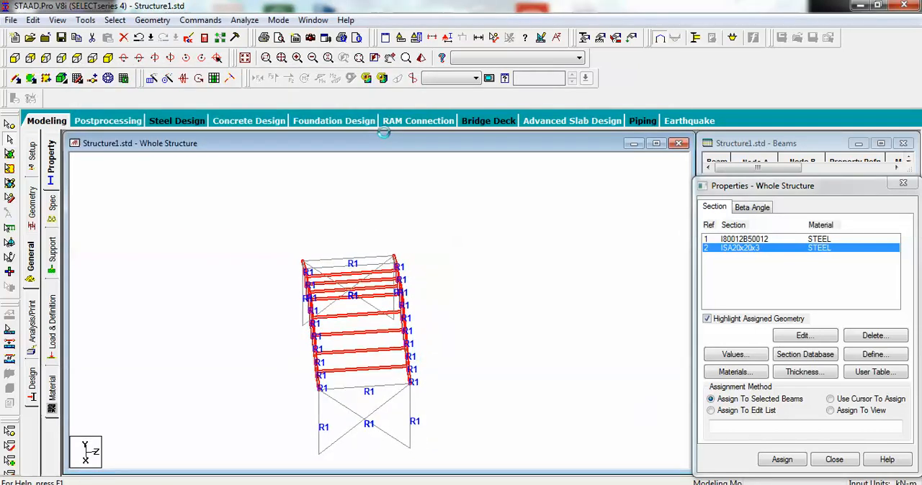
key(Right)
key(Right)
key(Right)
key(Right)
key(Right)
key(Right)
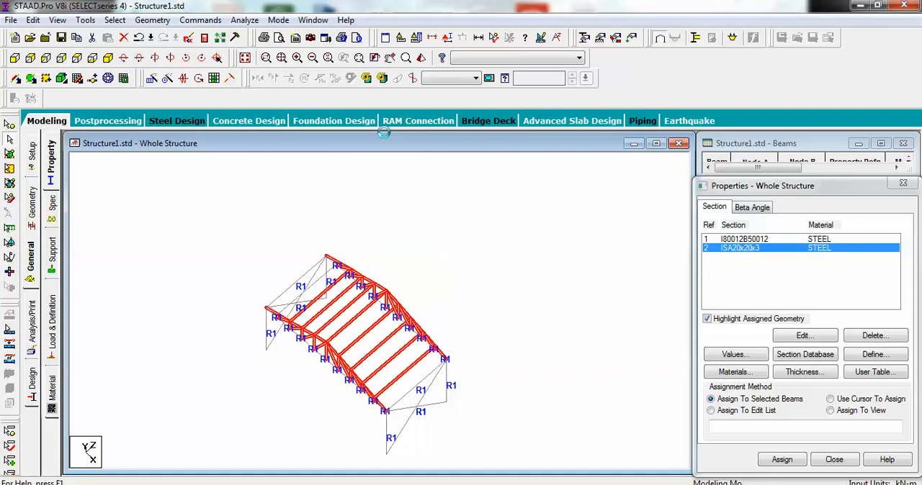
key(Right)
key(Right)
key(Right)
key(Right)
key(Right)
key(Right)
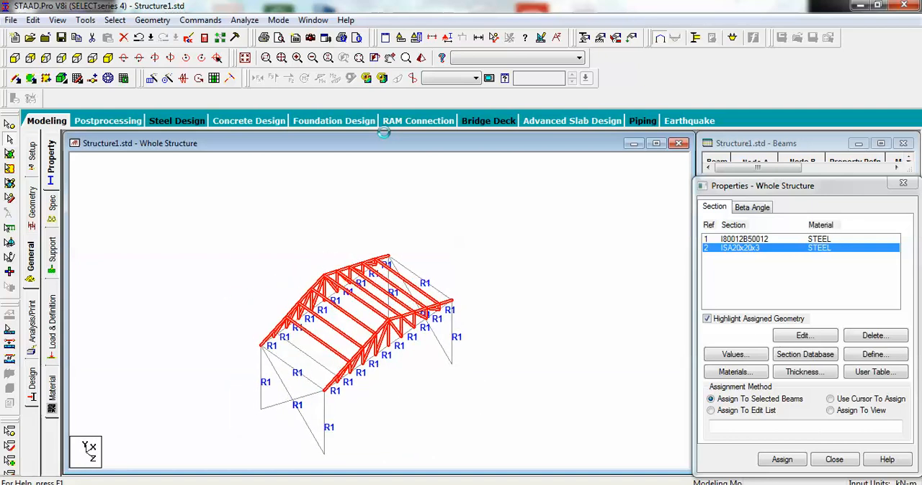
key(Right)
key(Right)
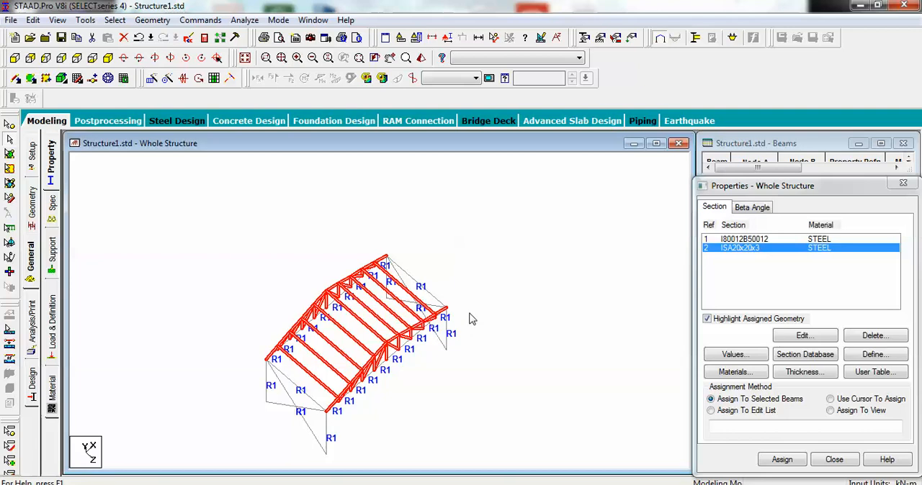
Step: Assign the ISA20x20x3 angle section to the selected purlins, top chords and web members of both trusses
key(Left)
key(Left)
key(Left)
key(Left)
key(Left)
key(Left)
key(Left)
key(Left)
key(Left)
key(Left)
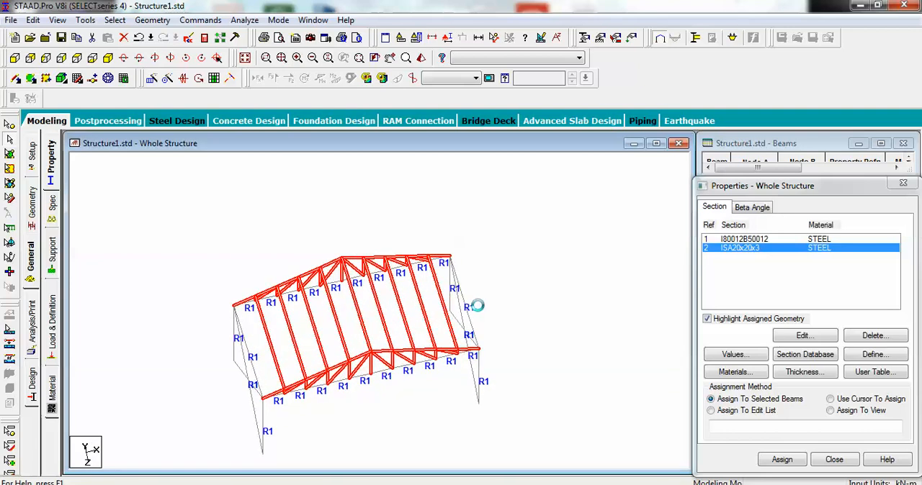
key(Left)
key(Left)
key(Down)
key(Down)
key(Down)
key(Up)
key(Up)
key(Up)
key(Up)
key(Up)
key(Up)
key(Up)
key(Up)
key(Up)
key(Up)
key(Up)
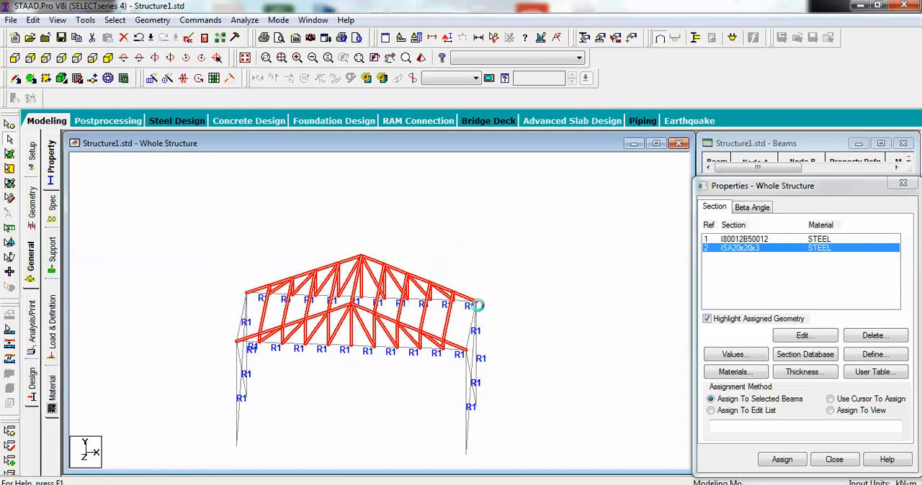
key(Up)
key(Up)
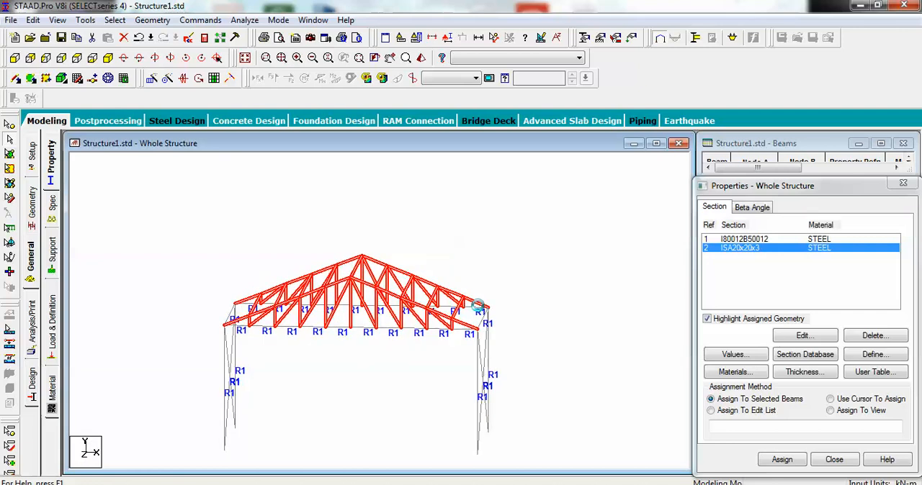
click(783, 461)
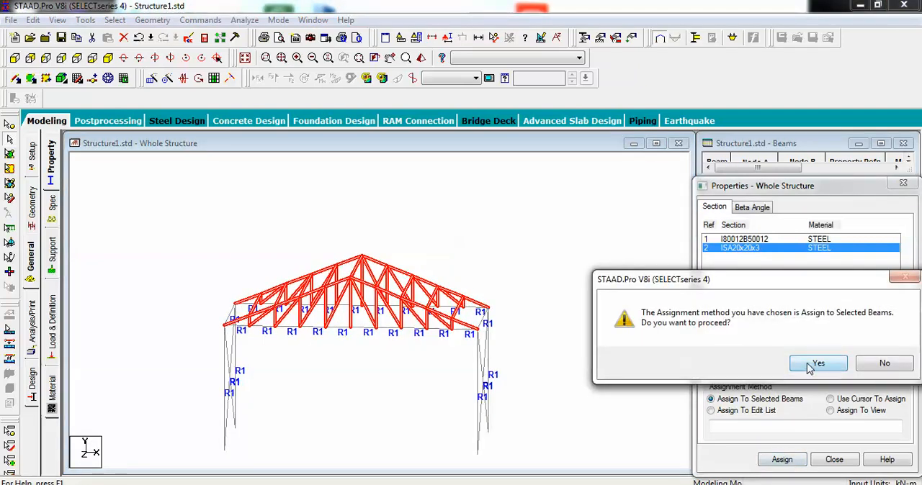
click(762, 362)
click(607, 362)
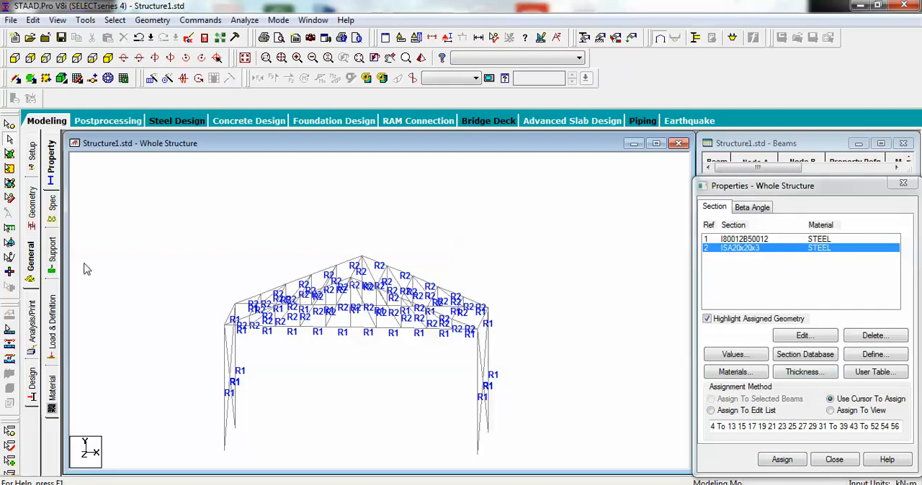
Step: Create a fixed support definition for the structure
click(50, 261)
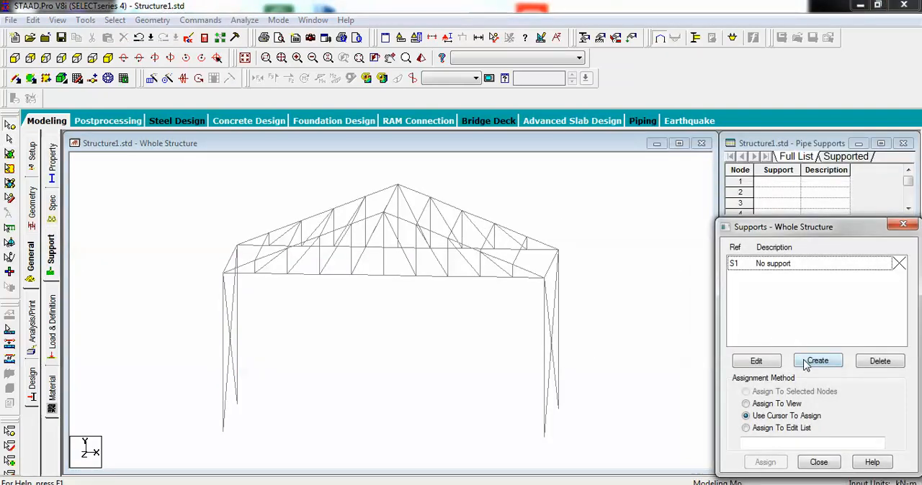
click(805, 363)
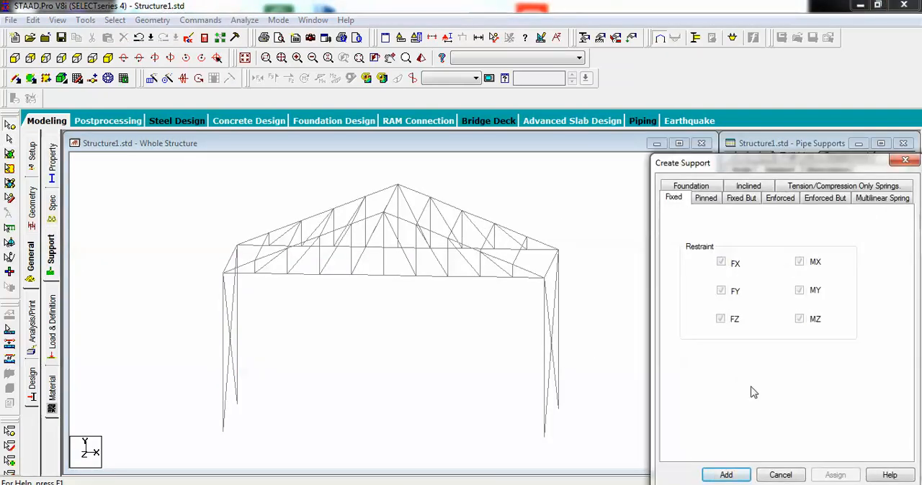
click(732, 469)
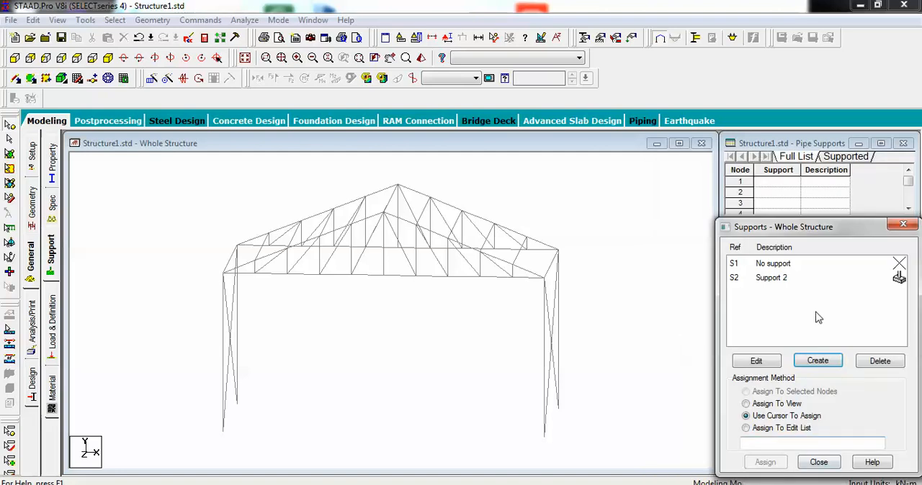
Step: Select the base nodes of all four columns in the front elevation and assign the fixed support to them
click(778, 282)
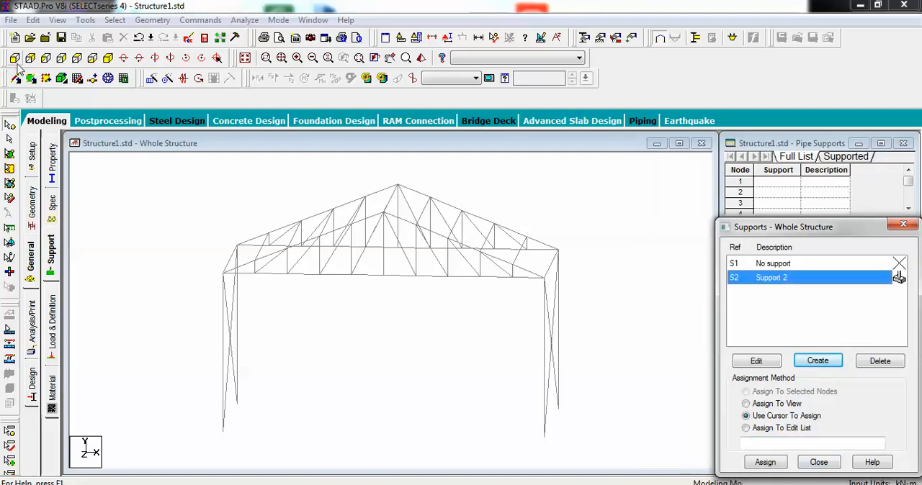
click(17, 61)
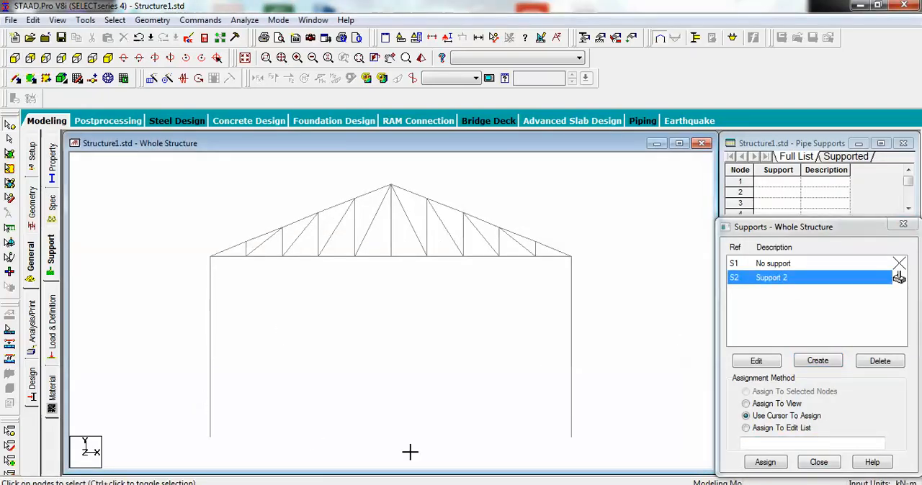
drag(624, 466, 639, 468)
key(Left)
key(Left)
key(Left)
key(Left)
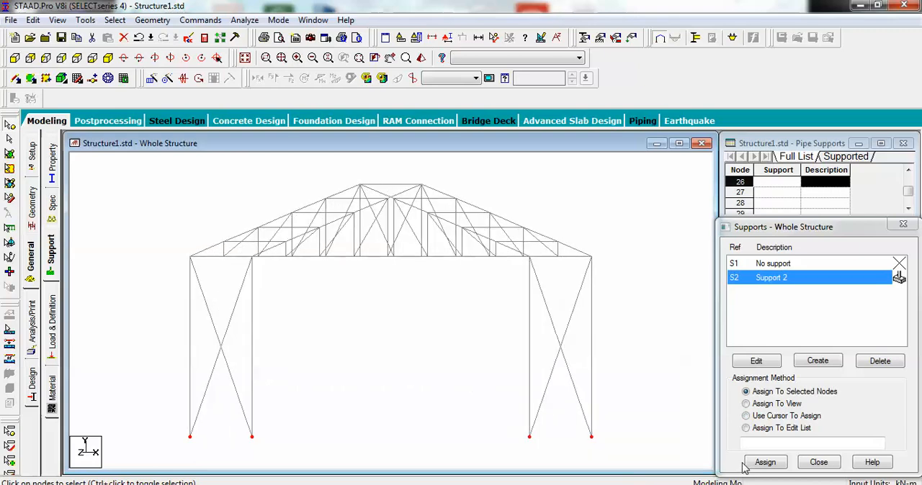
click(765, 463)
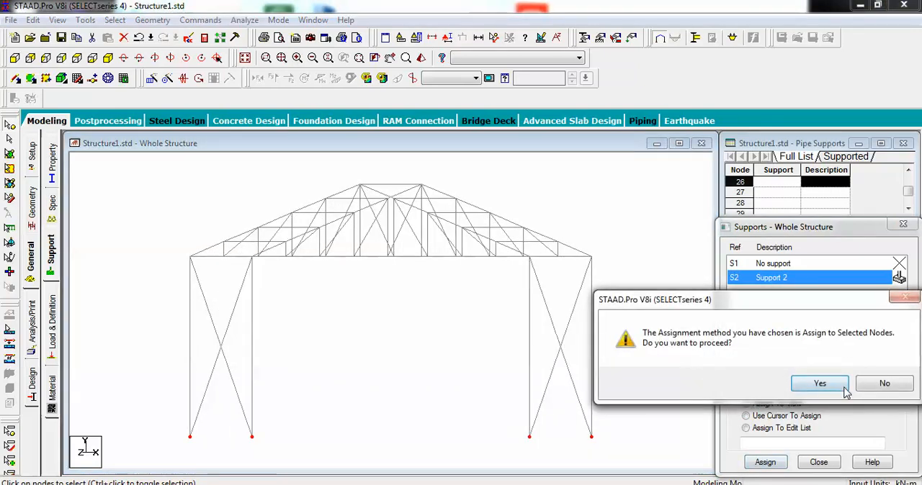
click(820, 384)
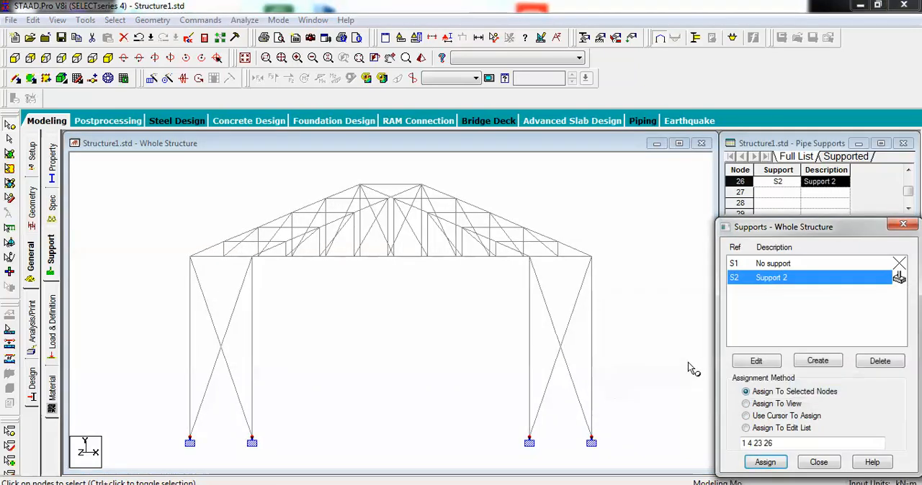
Step: Add primary load case 1 with loading type Dead and the title LOAD CASE 1
click(53, 328)
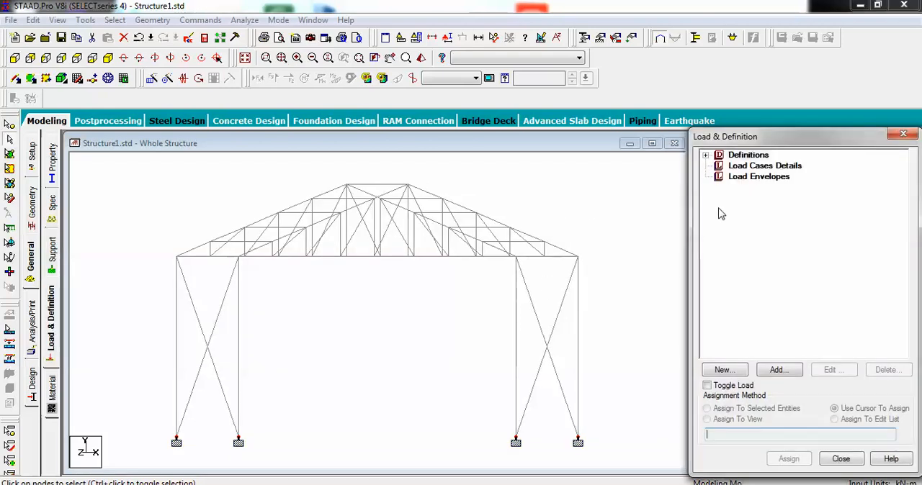
click(767, 167)
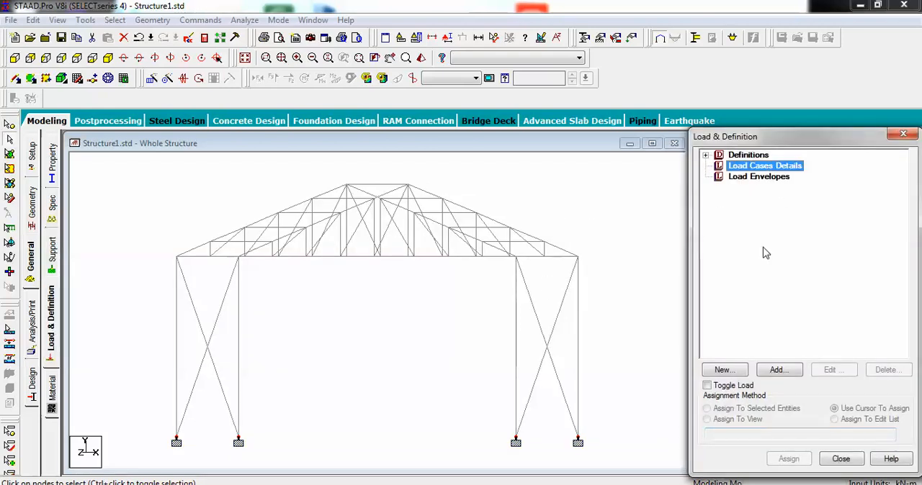
click(778, 370)
click(551, 175)
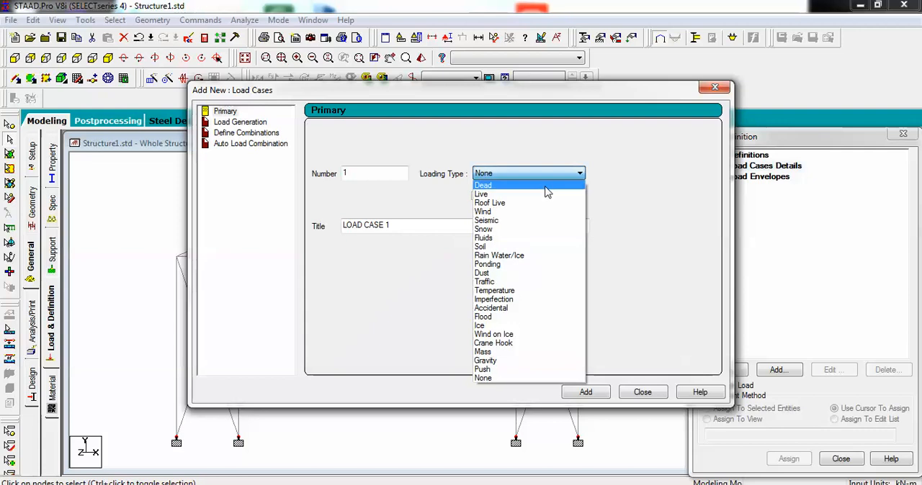
click(521, 181)
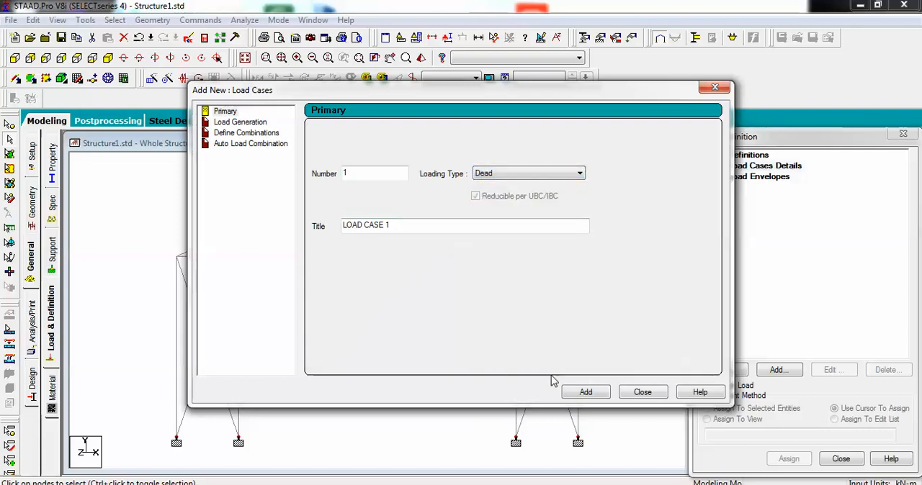
click(577, 393)
click(645, 392)
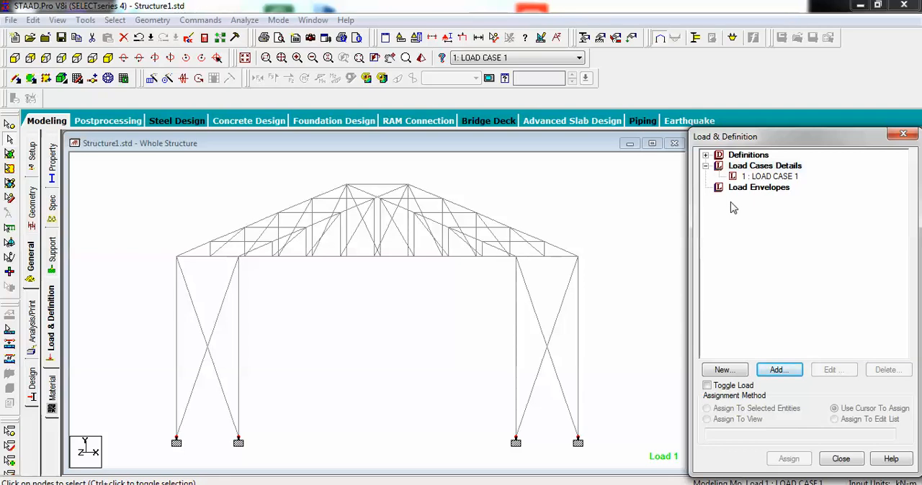
click(768, 177)
click(786, 375)
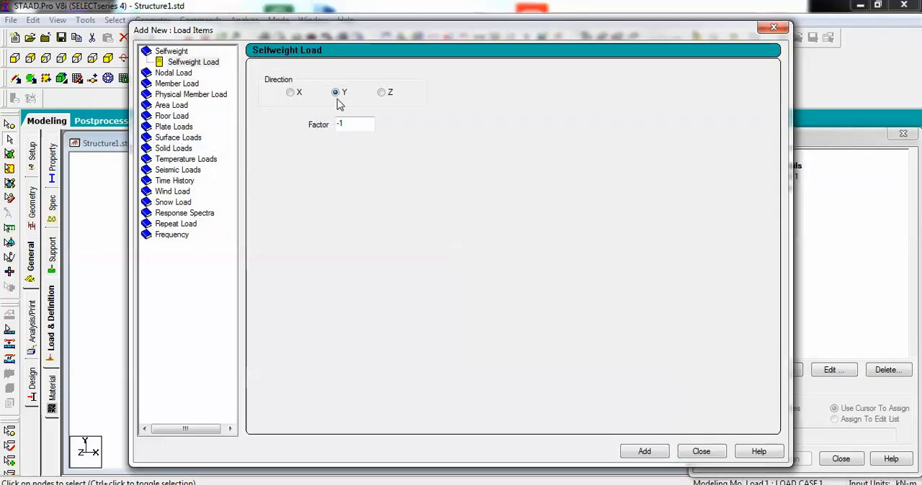
click(700, 454)
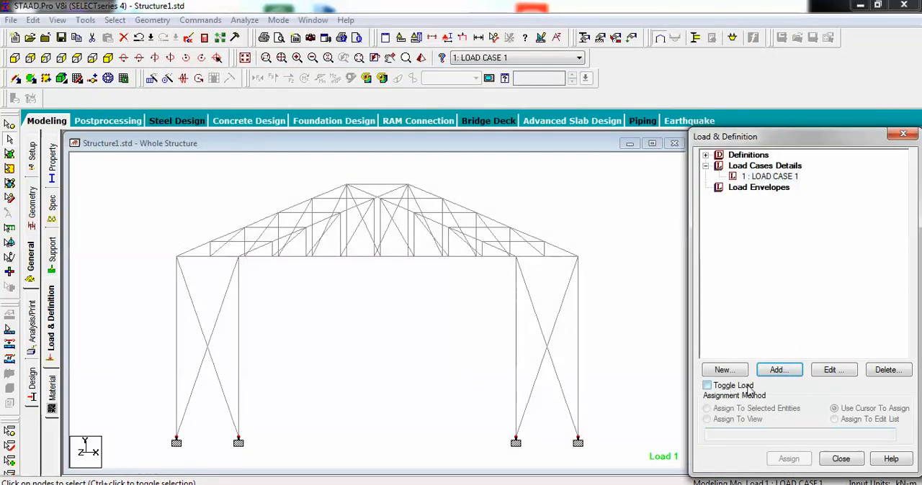
Step: Add a selfweight load in the Y direction with factor -1 to LOAD CASE 1
click(765, 178)
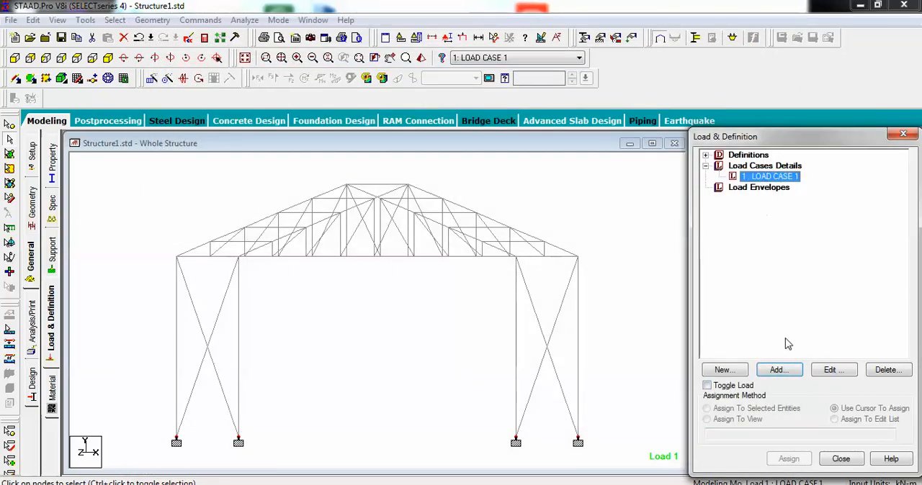
click(790, 373)
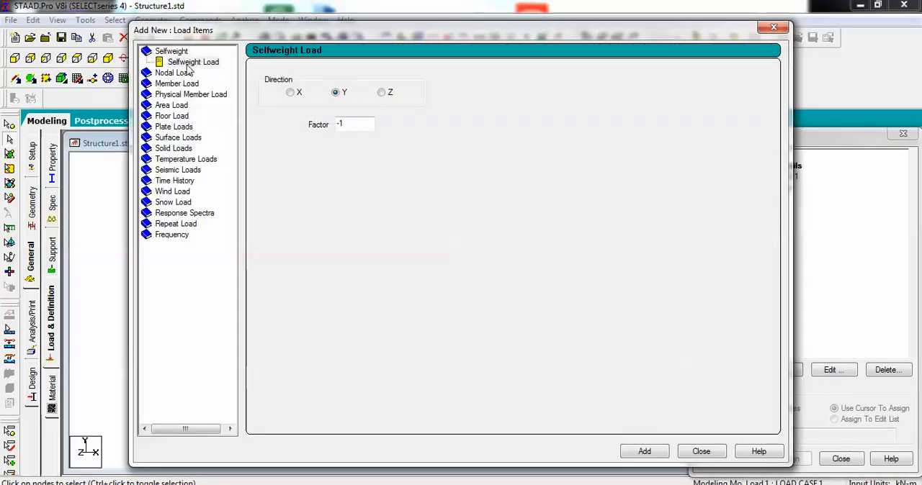
click(191, 63)
click(648, 452)
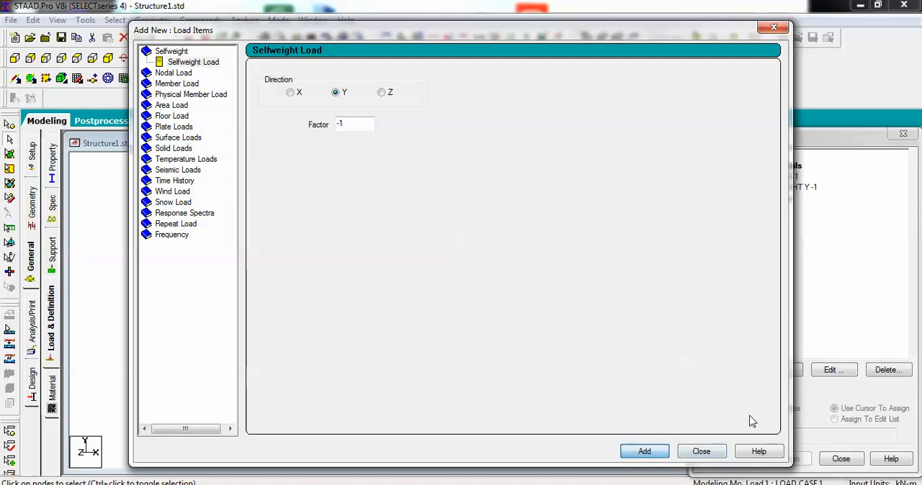
click(716, 454)
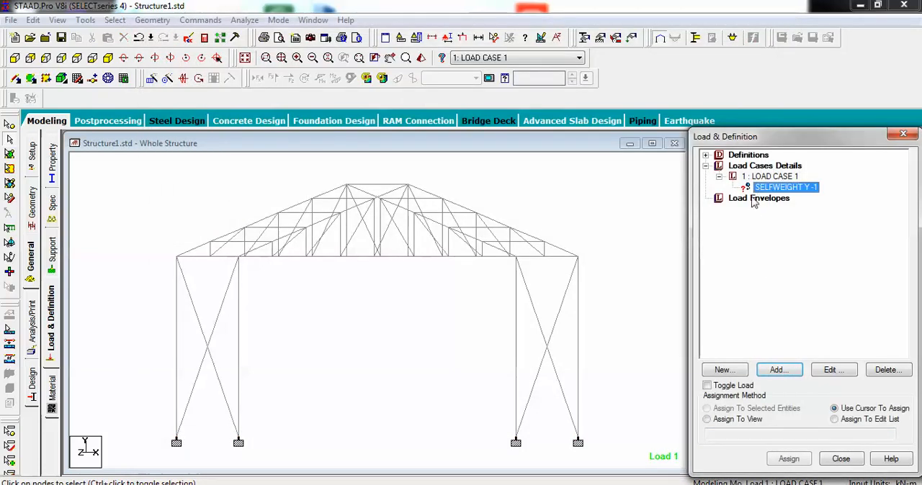
Step: Assign the selfweight load to all members of the structure using the Assign To View method
click(727, 424)
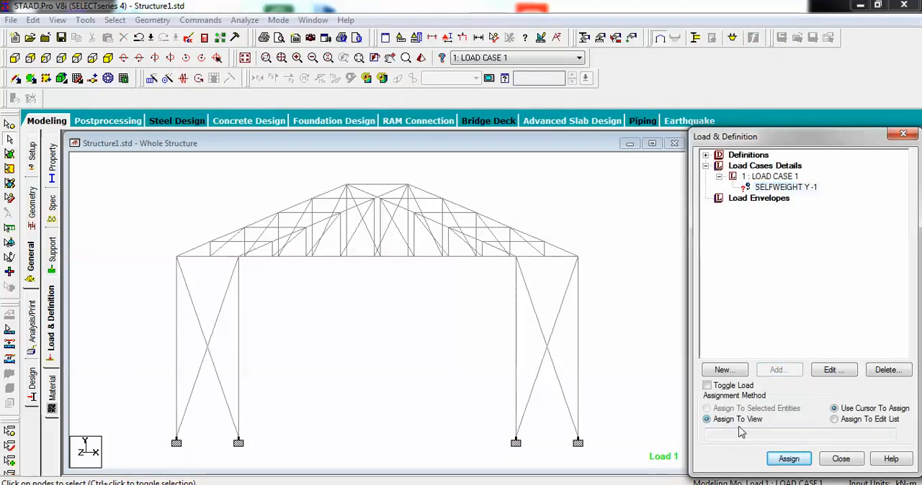
click(788, 460)
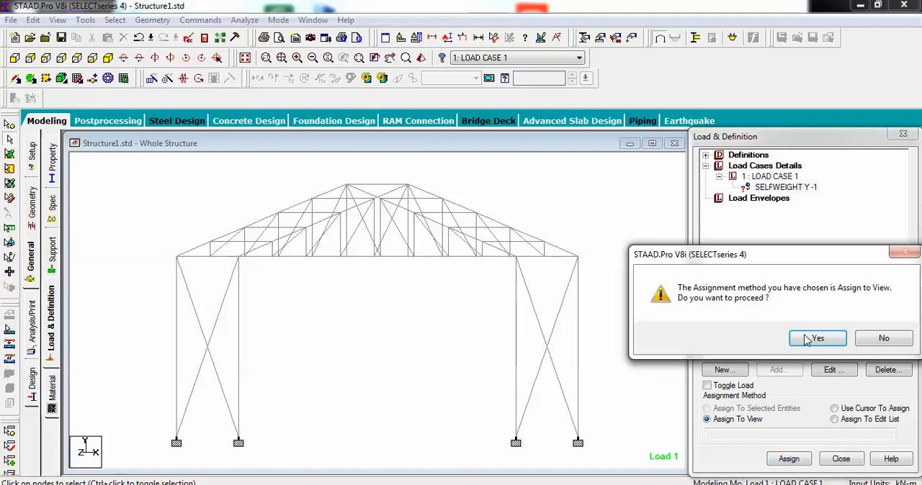
click(814, 339)
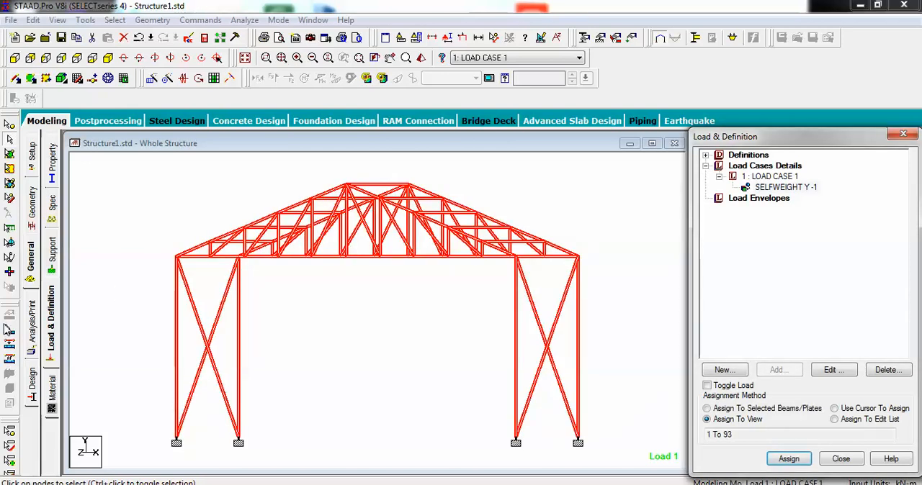
Step: Add a Perform Analysis command with the No Print option
click(31, 327)
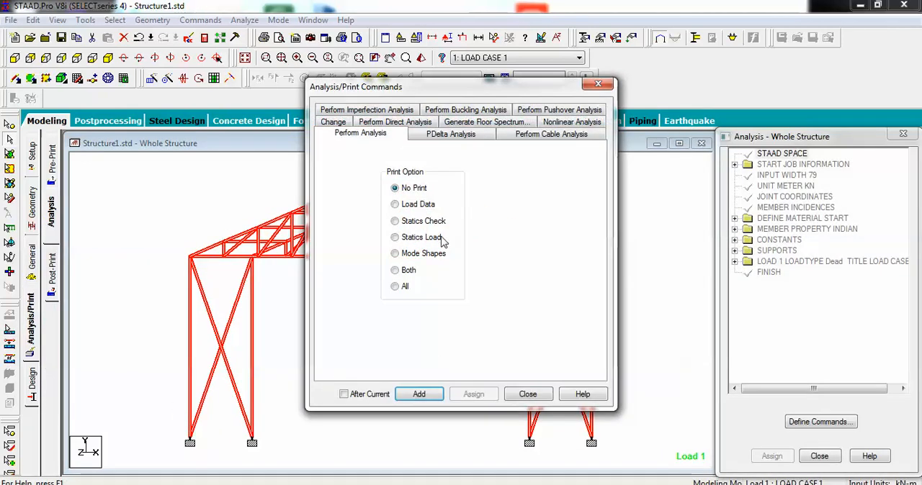
click(418, 394)
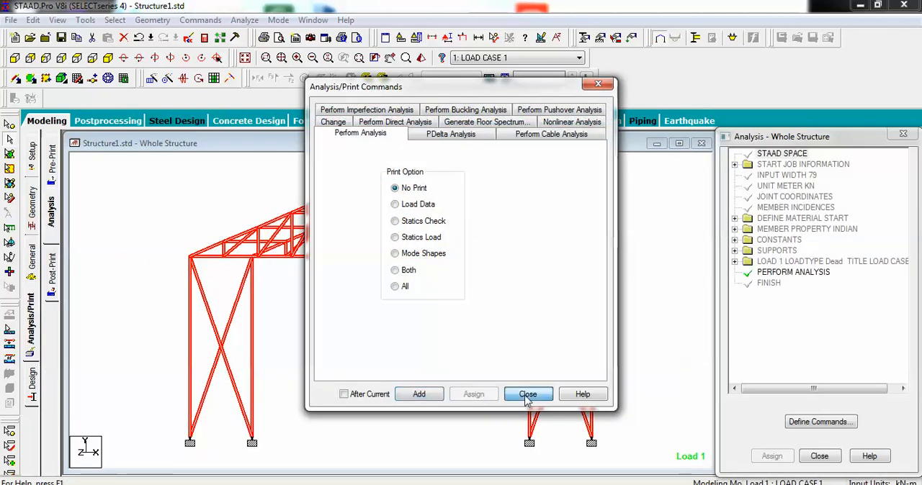
click(527, 394)
Step: Save the structure and run the analysis, staying in modeling mode when it finishes
click(244, 19)
click(259, 30)
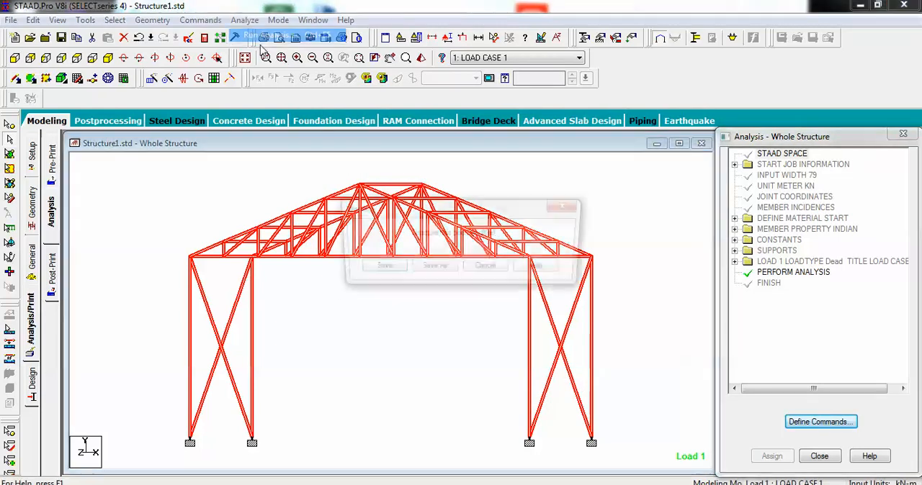
click(377, 272)
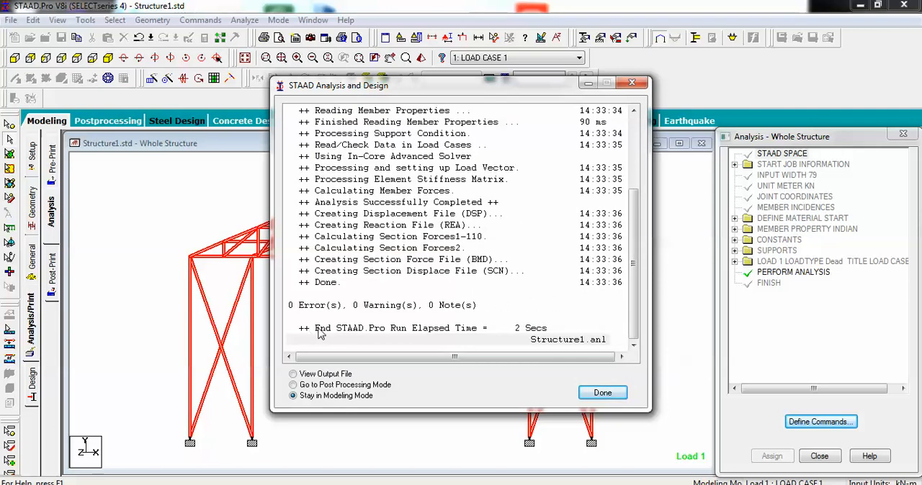
click(597, 395)
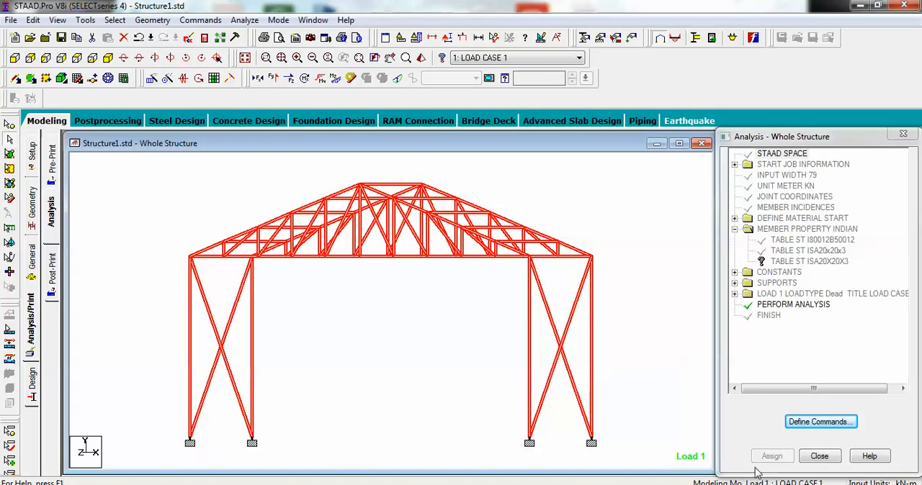
click(739, 484)
click(736, 484)
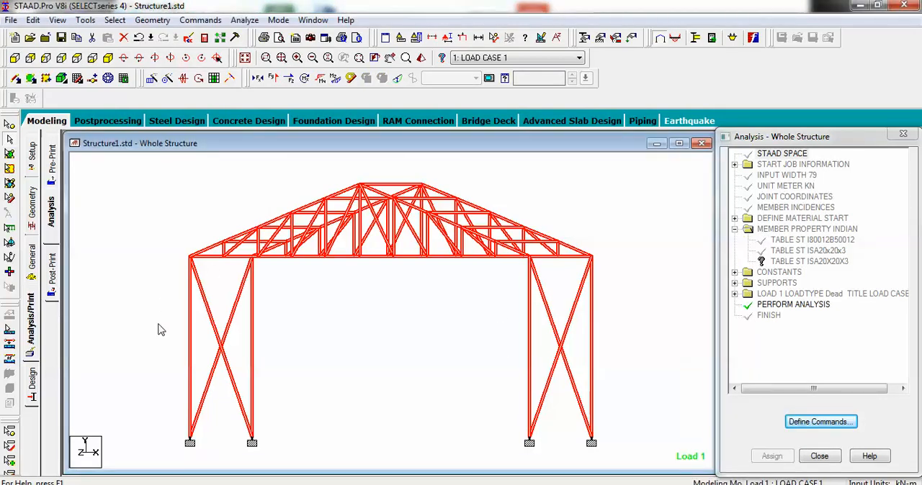
Step: Open the steel design settings and choose IS800 as the current design code
click(32, 389)
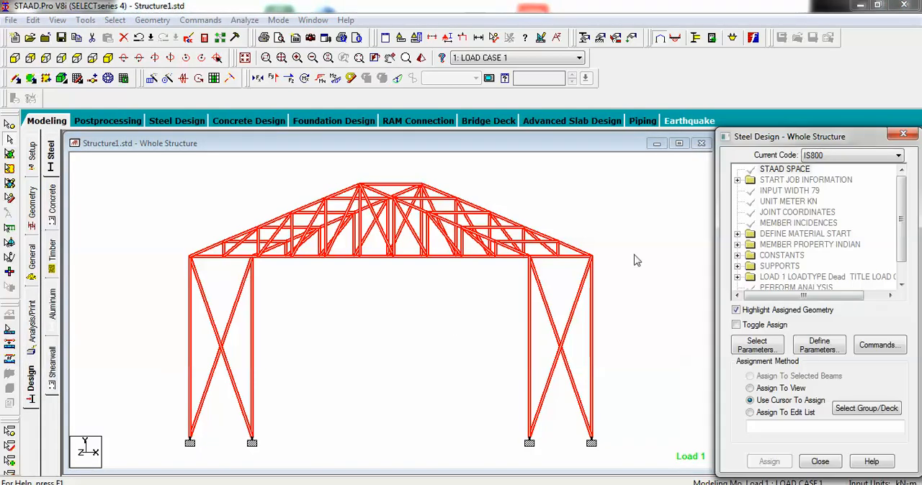
click(849, 157)
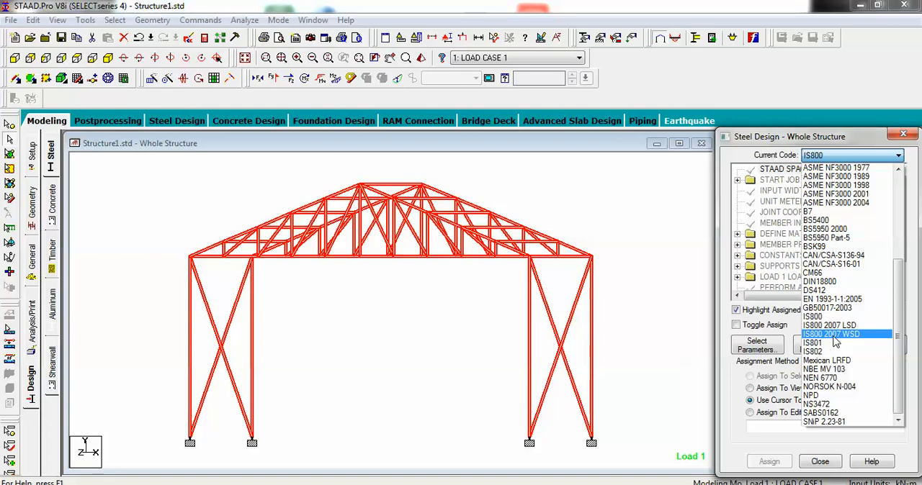
click(821, 317)
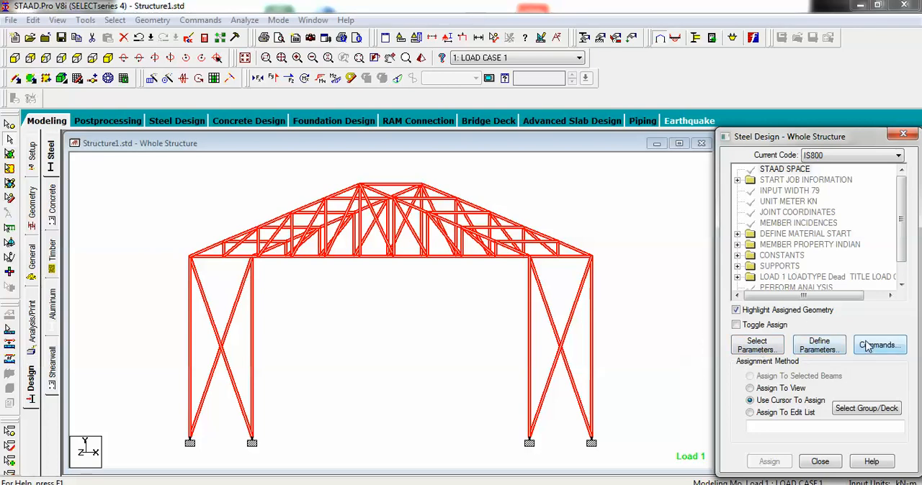
Step: Clear all selected design parameters and select only Fyld - Yield strength of steel
click(756, 347)
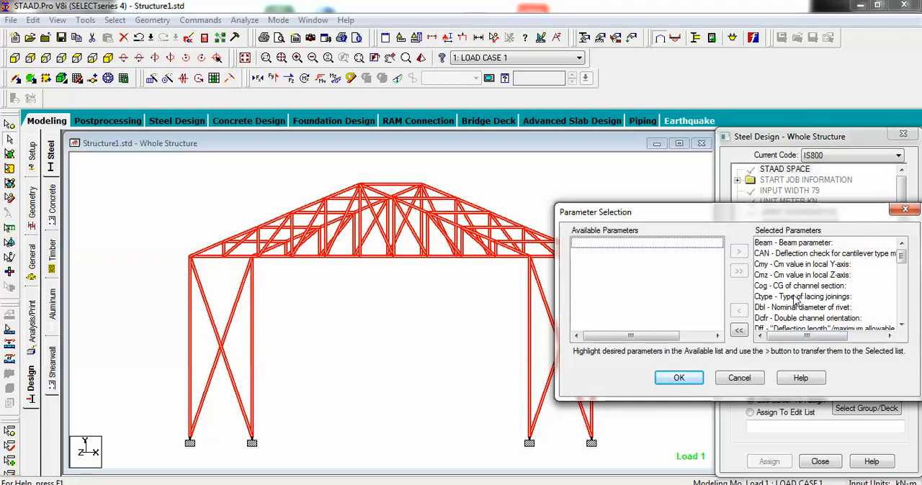
click(738, 330)
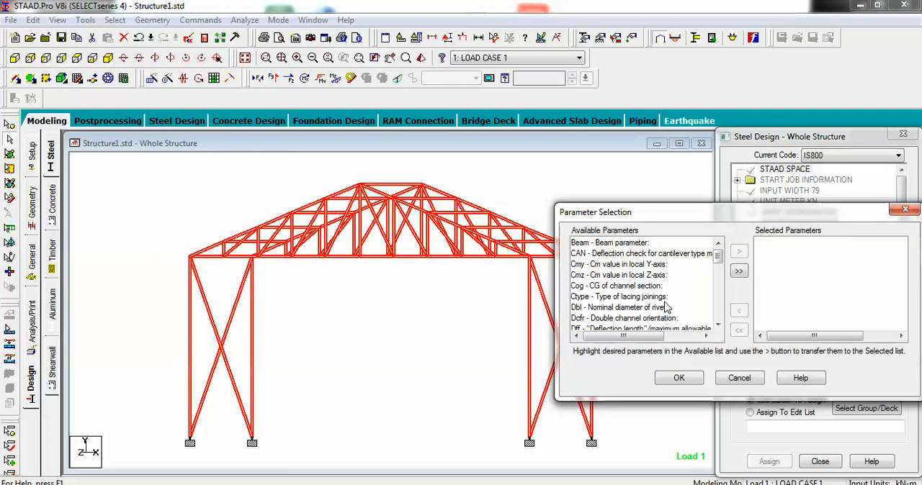
click(717, 325)
click(718, 325)
click(718, 326)
click(718, 326)
click(718, 326)
click(718, 326)
click(719, 326)
click(718, 326)
scroll(639, 322, down, 1)
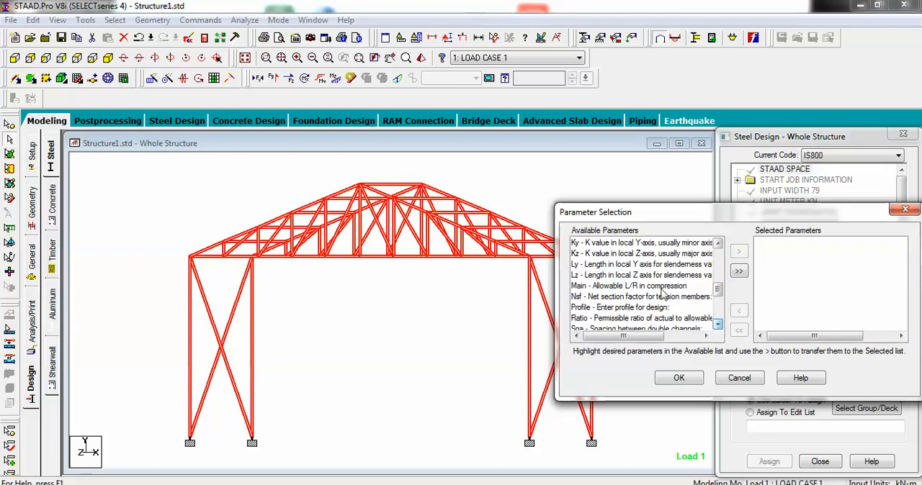
scroll(715, 254, up, 2)
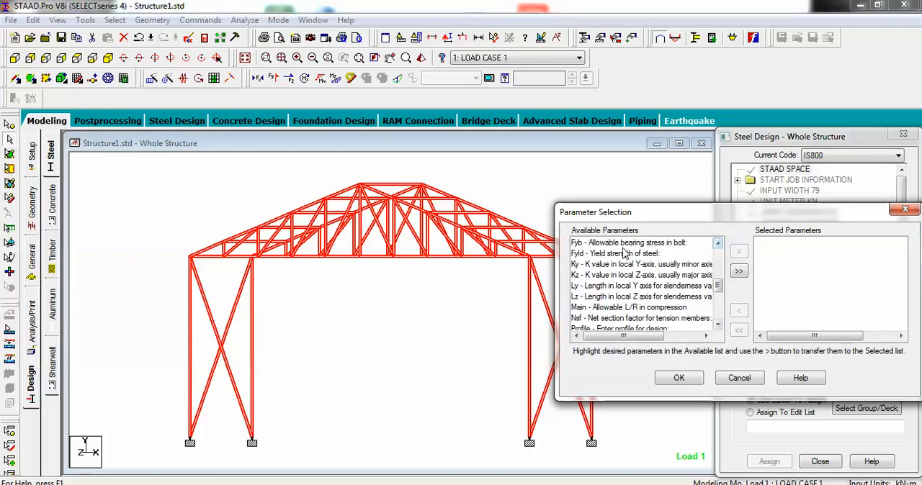
click(598, 254)
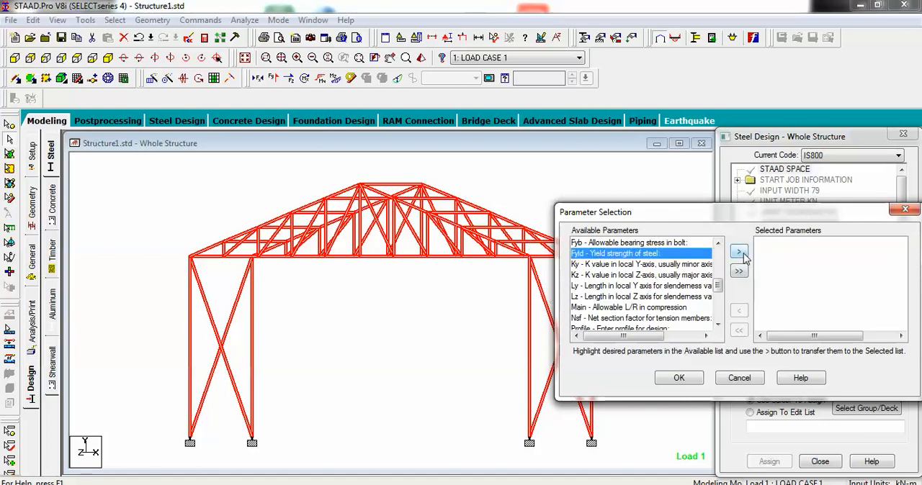
click(738, 251)
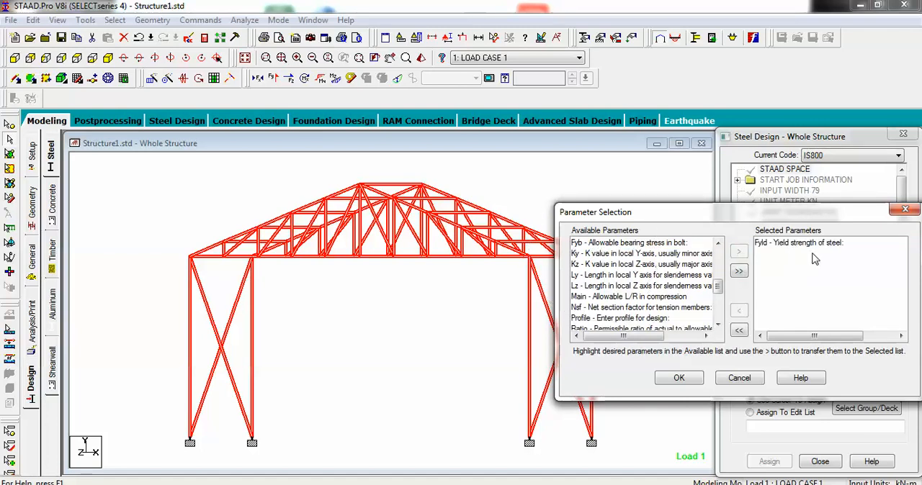
click(680, 379)
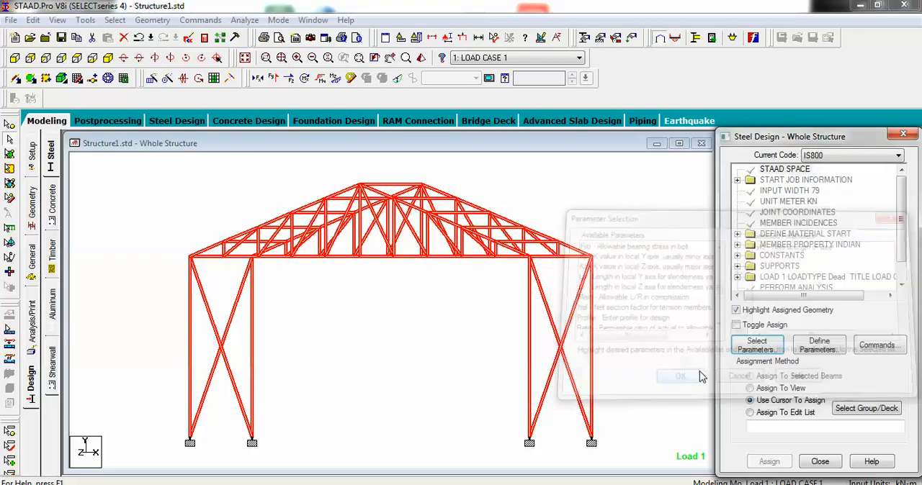
Step: Define the FYLD parameter with a steel yield strength of 250000 kN/m2 and add it to the design
click(902, 286)
click(902, 286)
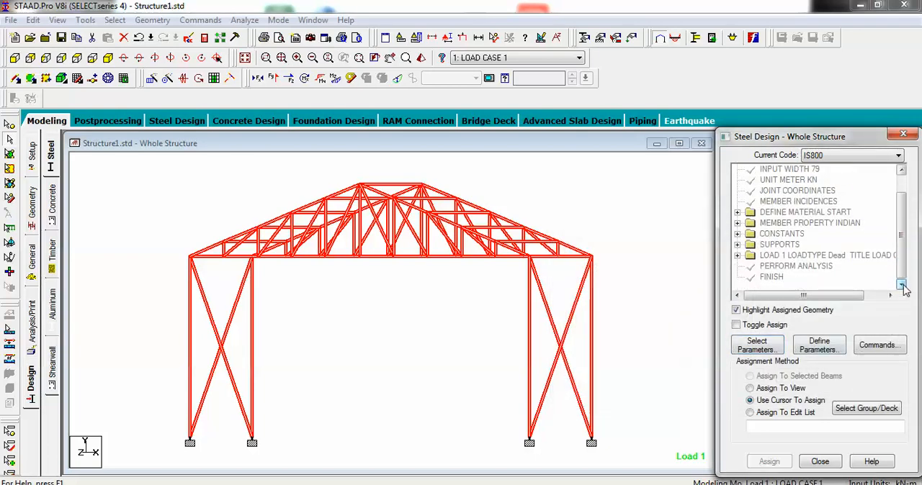
click(821, 346)
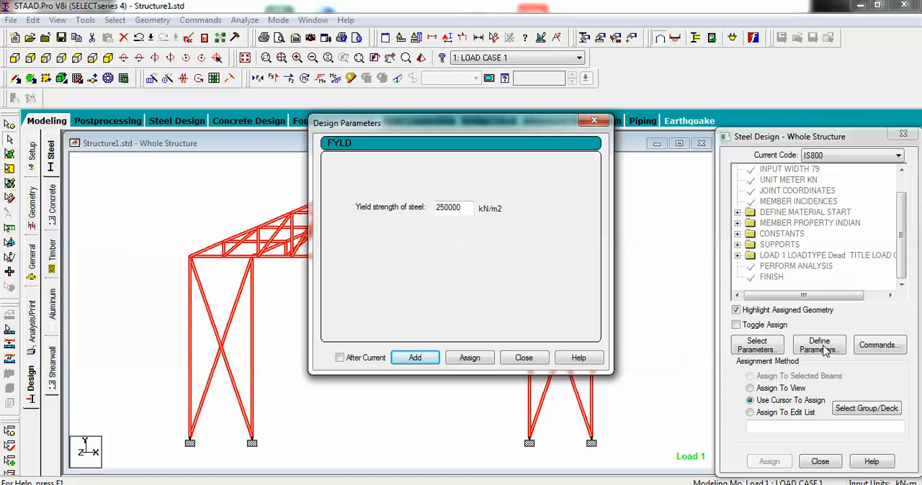
click(421, 357)
click(524, 358)
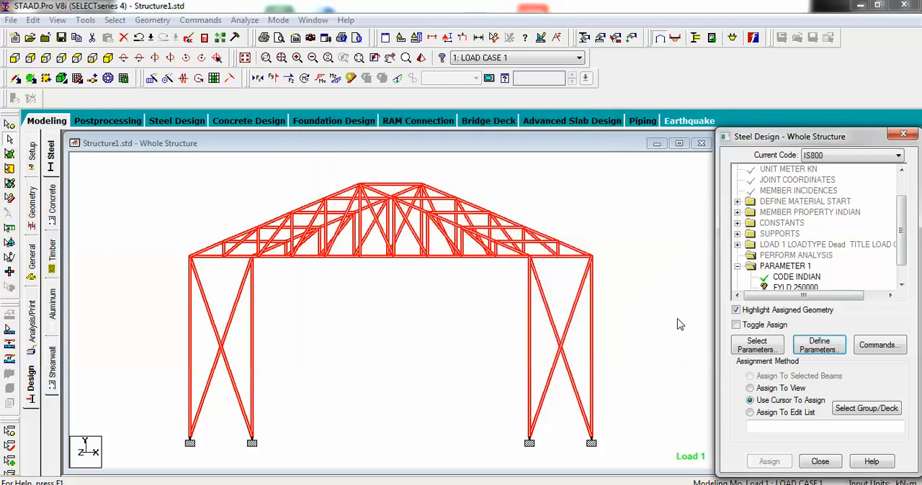
Step: Assign the FYLD 250000 parameter to all members of the structure using the Assign To View method
click(901, 286)
click(901, 286)
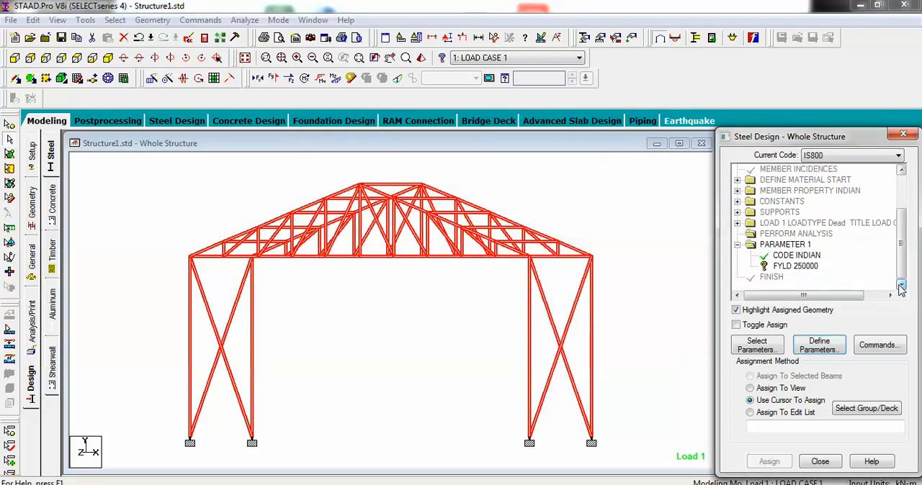
click(782, 272)
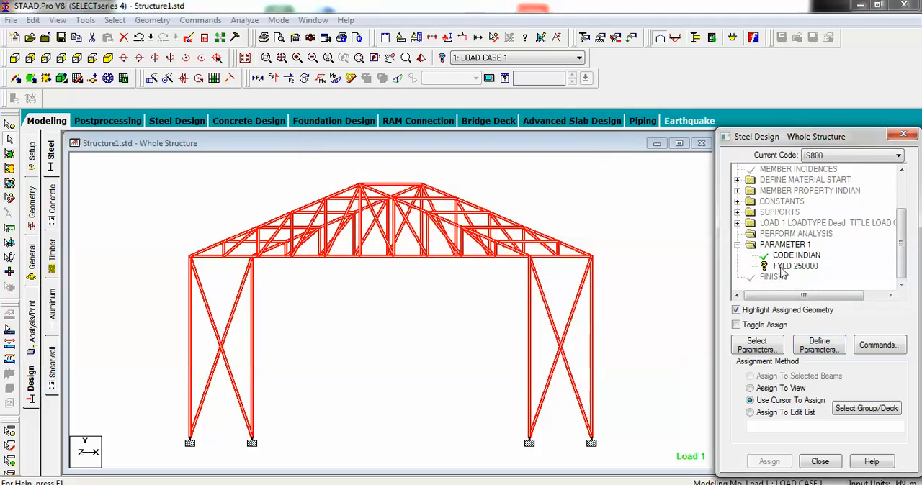
click(750, 388)
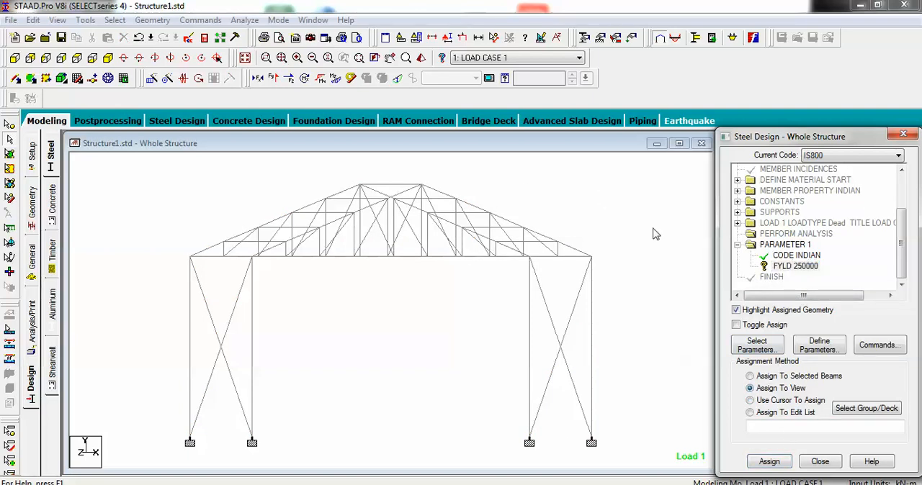
click(768, 462)
click(823, 338)
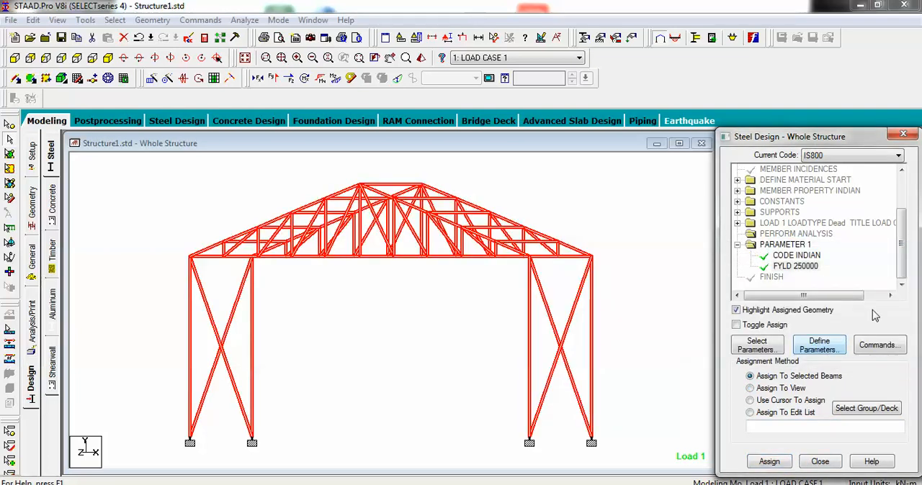
Step: Add the CHECK CODE and MEMBER TAKE OFF design commands
click(865, 348)
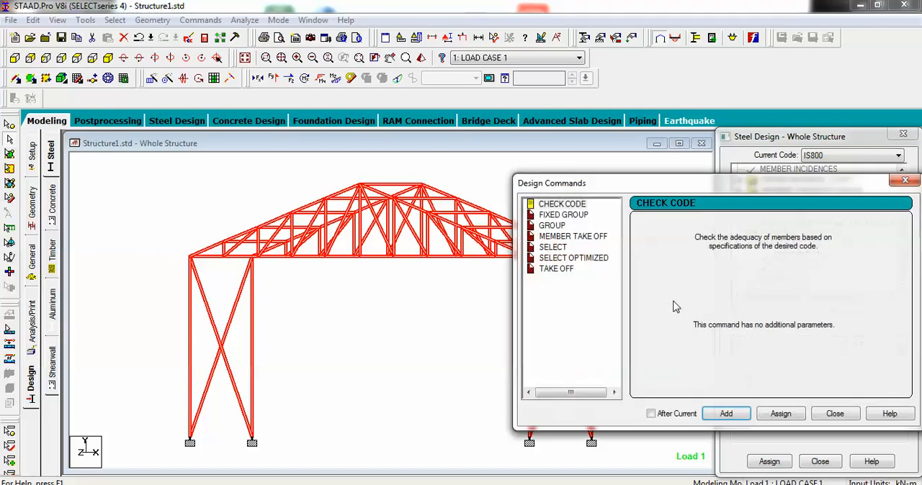
drag(673, 188, 588, 195)
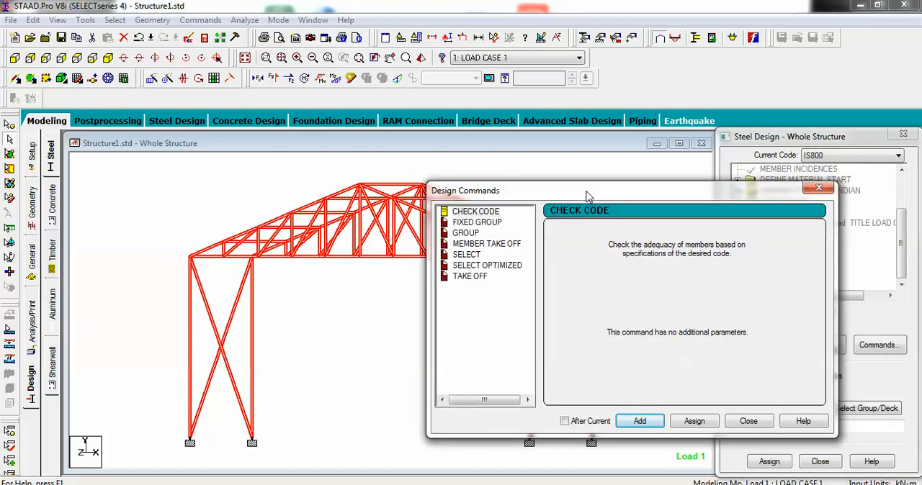
click(478, 212)
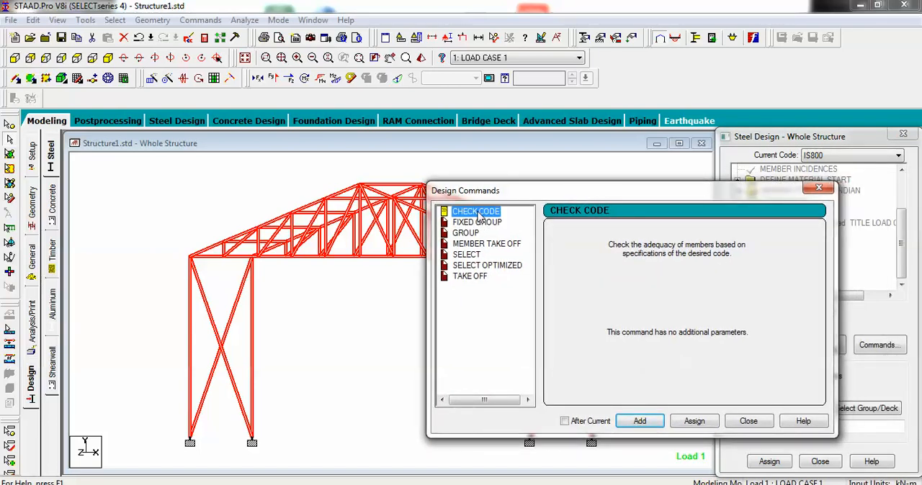
click(640, 422)
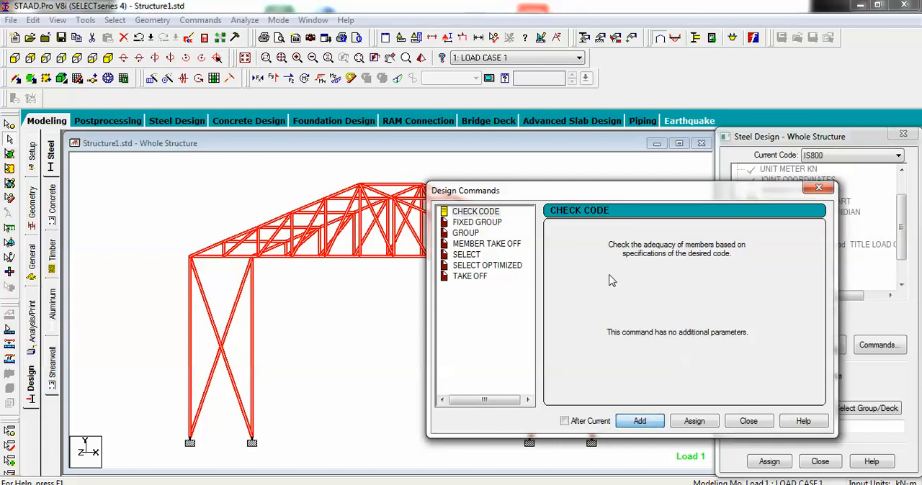
click(473, 245)
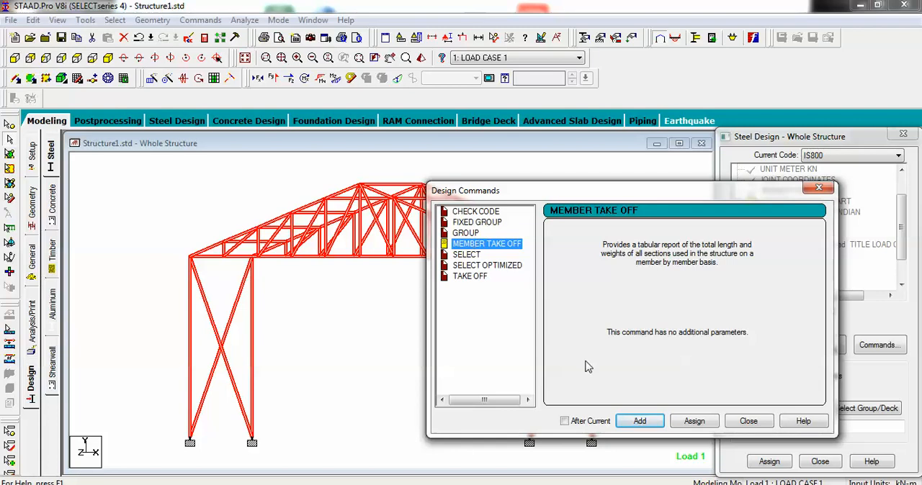
click(637, 420)
Step: Add the SELECT and TAKE OFF design commands and finish defining commands
click(469, 256)
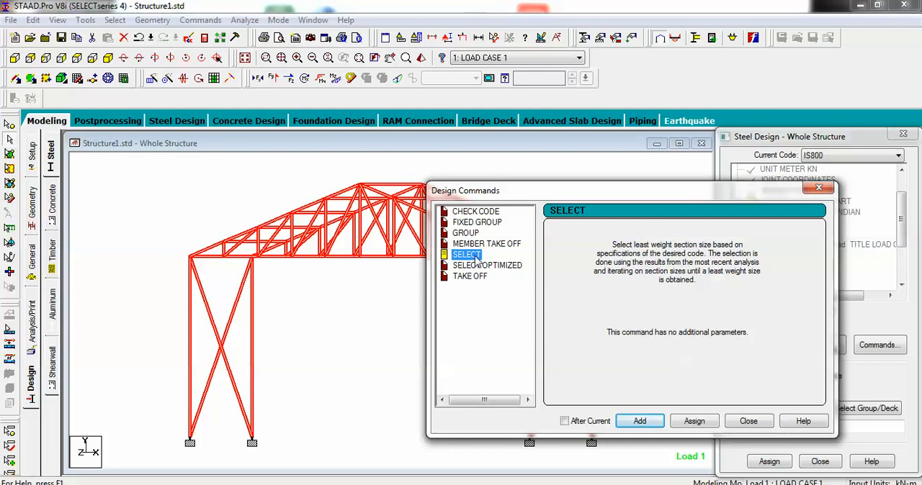
click(640, 421)
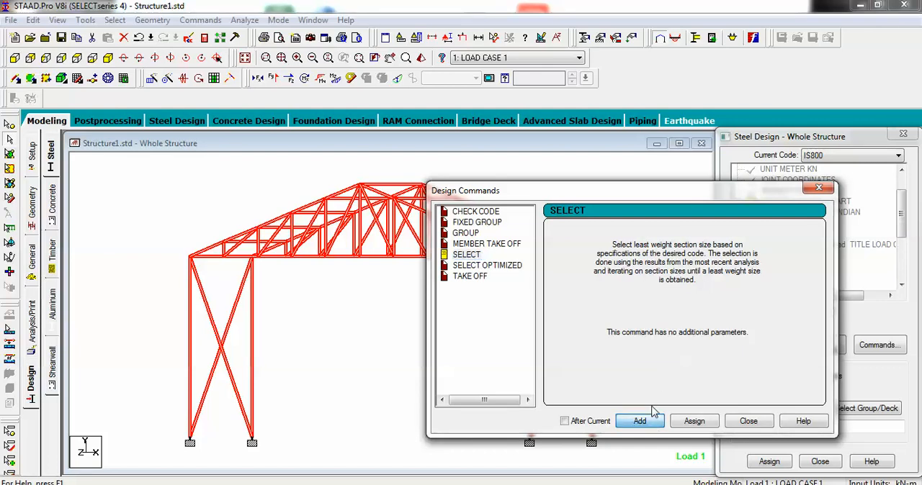
click(479, 282)
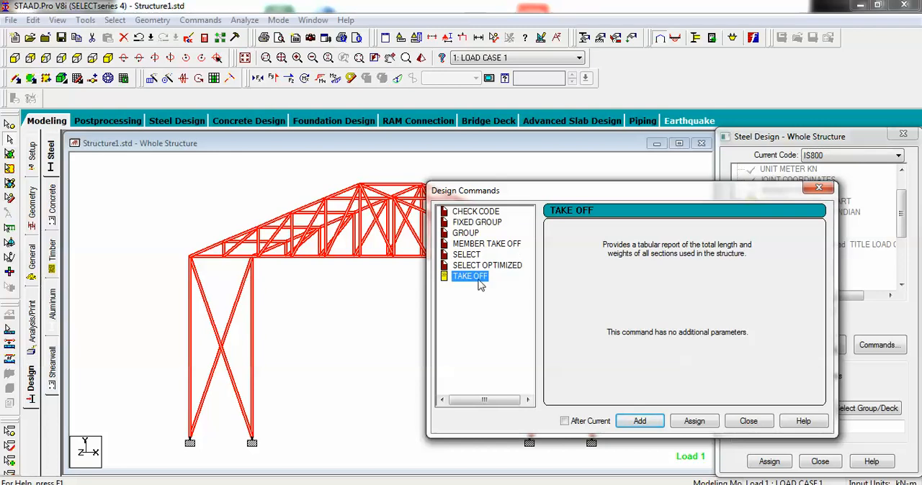
click(640, 421)
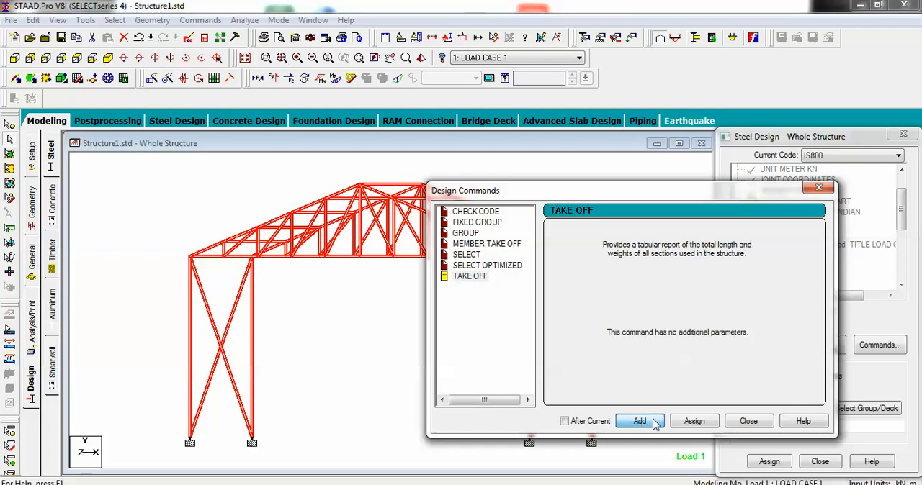
click(748, 422)
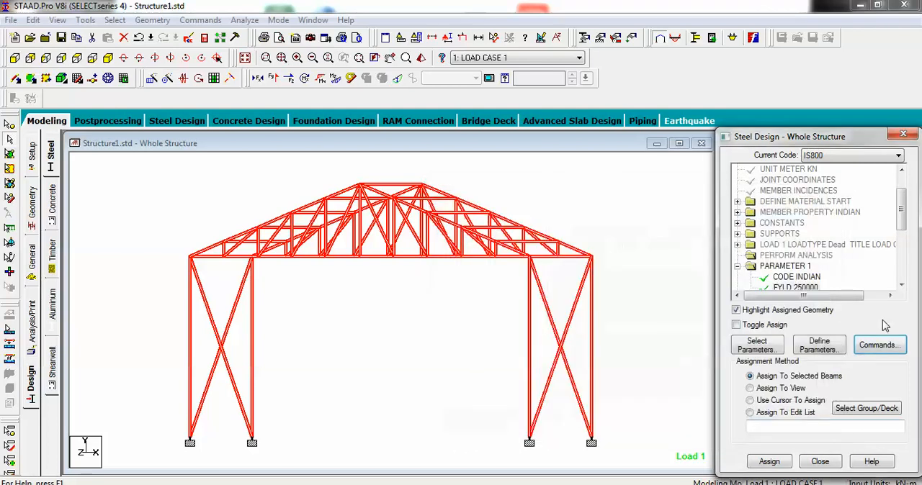
Step: Assign the CHECK CODE command to the whole structure with the Assign To View method
click(901, 285)
click(902, 285)
click(902, 285)
click(902, 285)
click(785, 256)
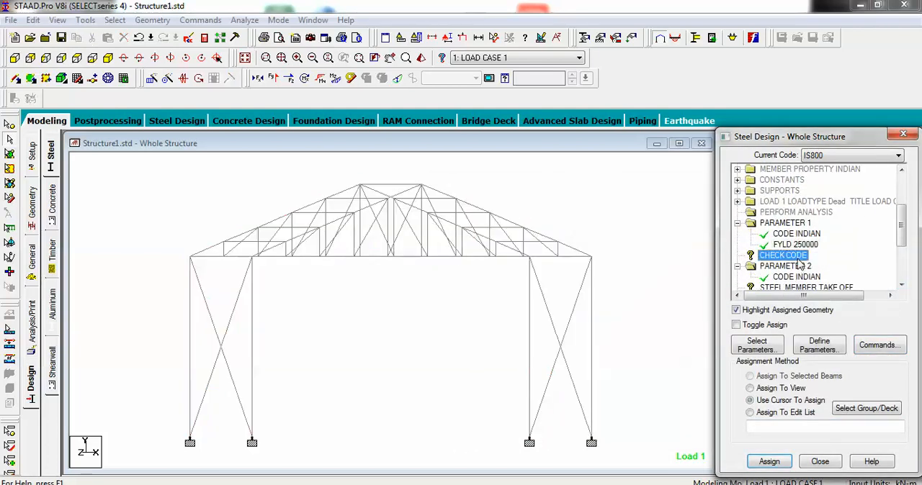
click(774, 389)
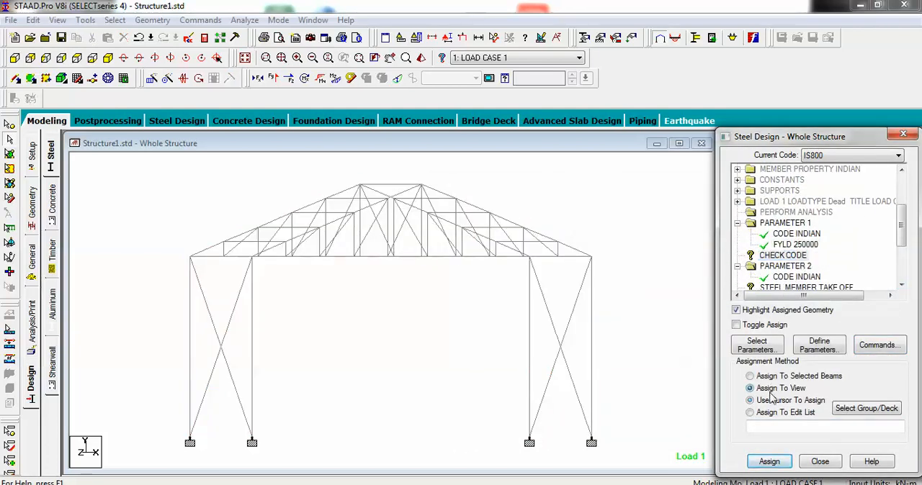
click(775, 461)
click(815, 336)
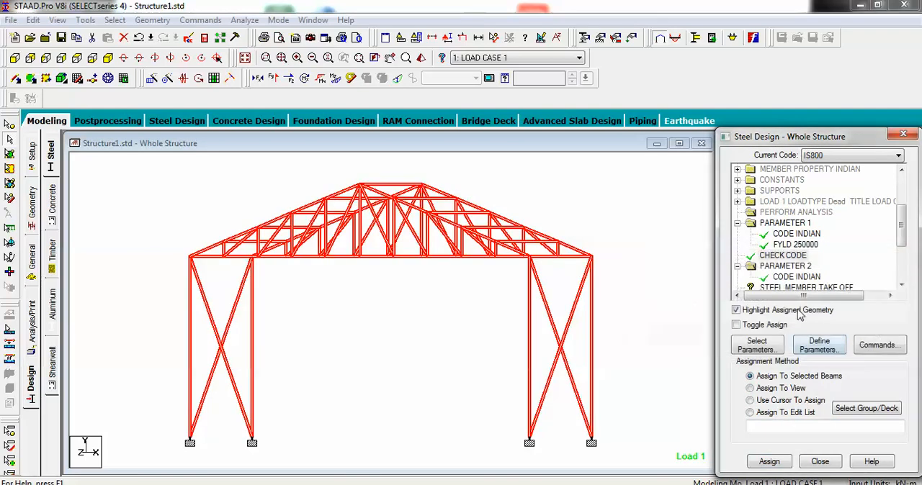
Step: Assign the STEEL MEMBER TAKE OFF command to the whole structure with the Assign To View method
click(794, 288)
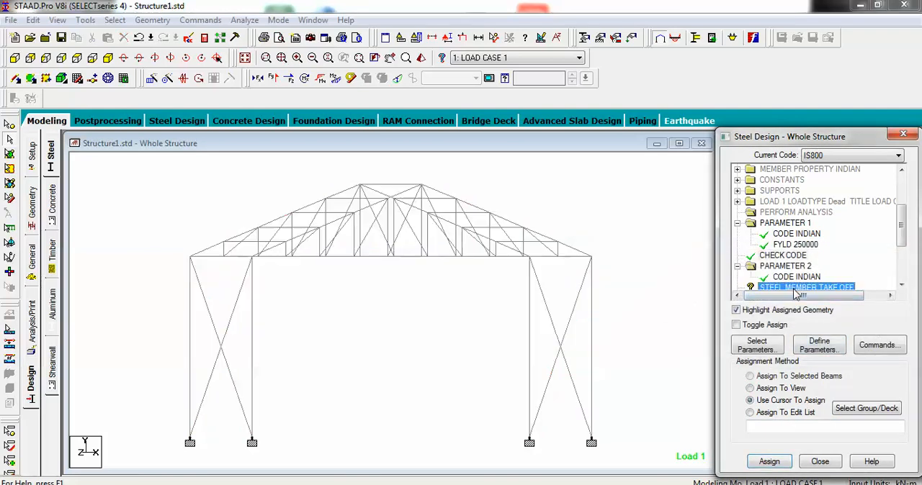
click(775, 388)
click(768, 461)
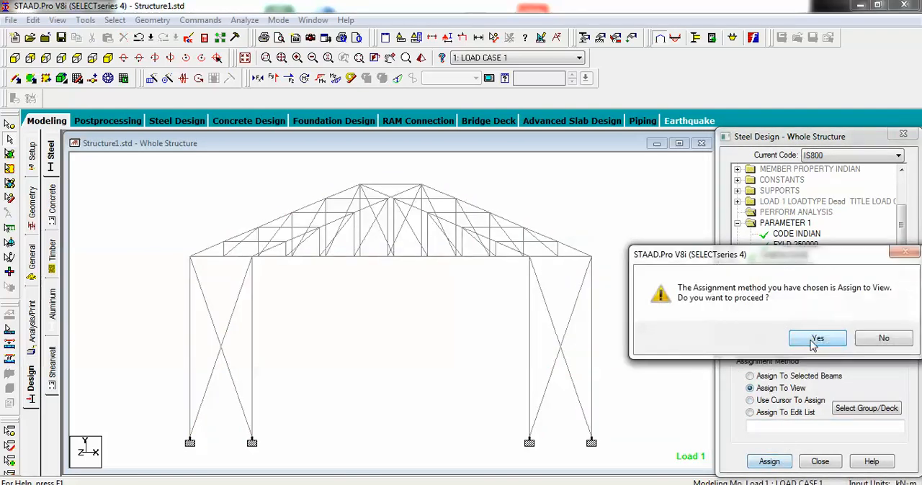
click(760, 338)
Step: Assign the SELECT command to the whole structure with the Assign To View method
click(901, 286)
click(901, 285)
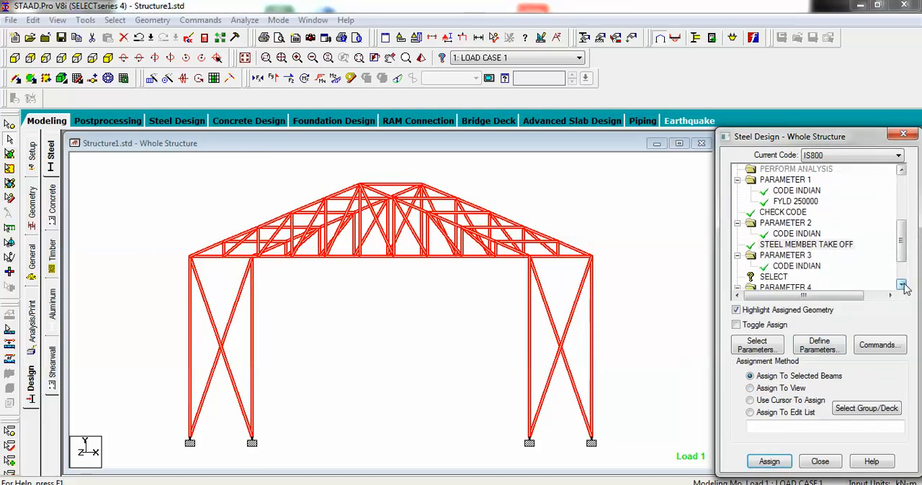
click(901, 286)
click(774, 267)
click(771, 389)
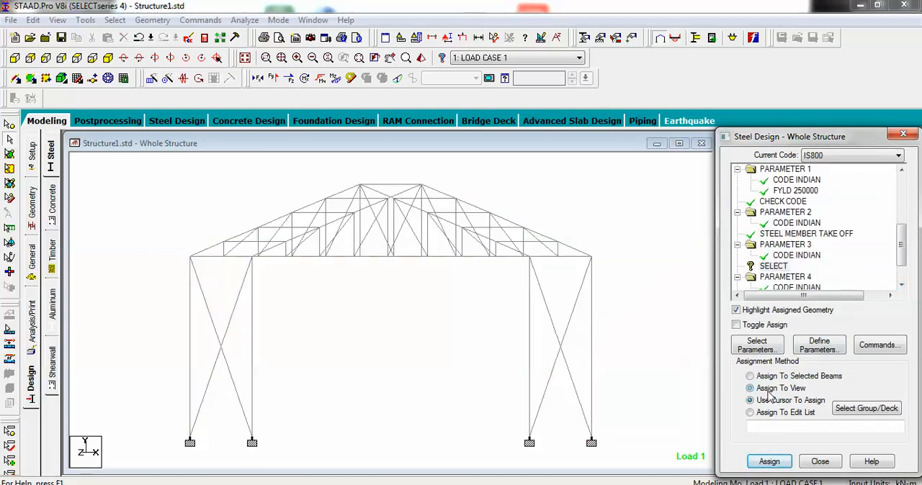
click(769, 461)
click(759, 338)
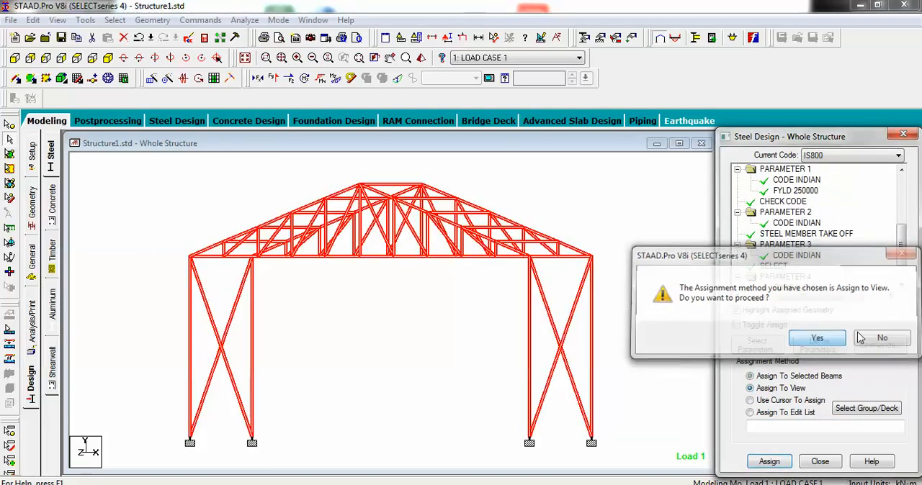
Step: Assign the STEEL TAKE OFF command to the whole structure with the Assign To View method
click(901, 285)
click(902, 285)
click(902, 285)
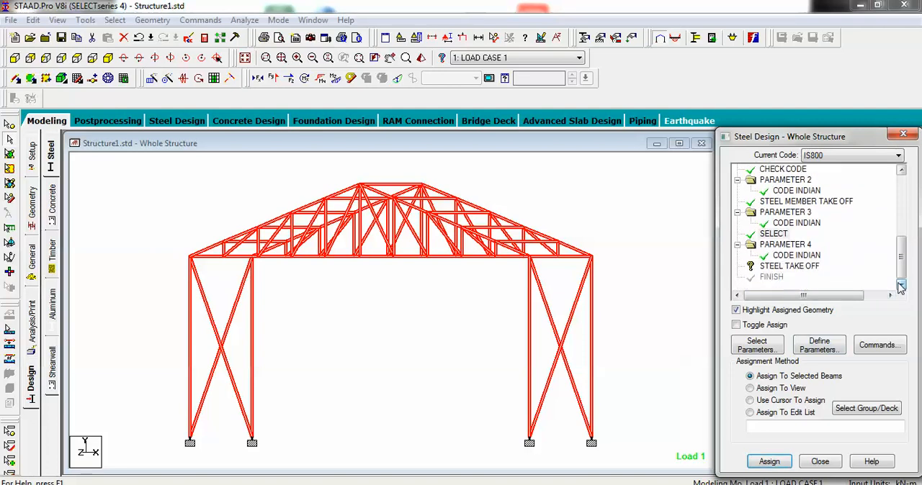
click(785, 267)
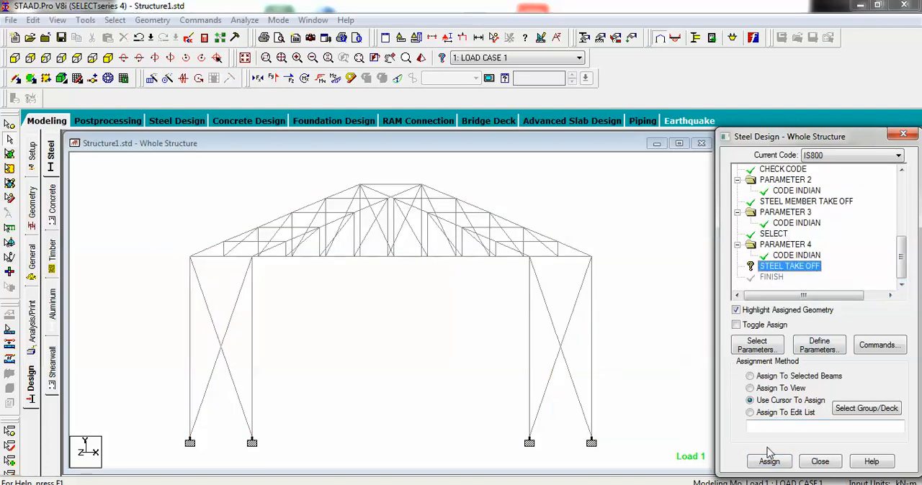
click(759, 389)
click(769, 462)
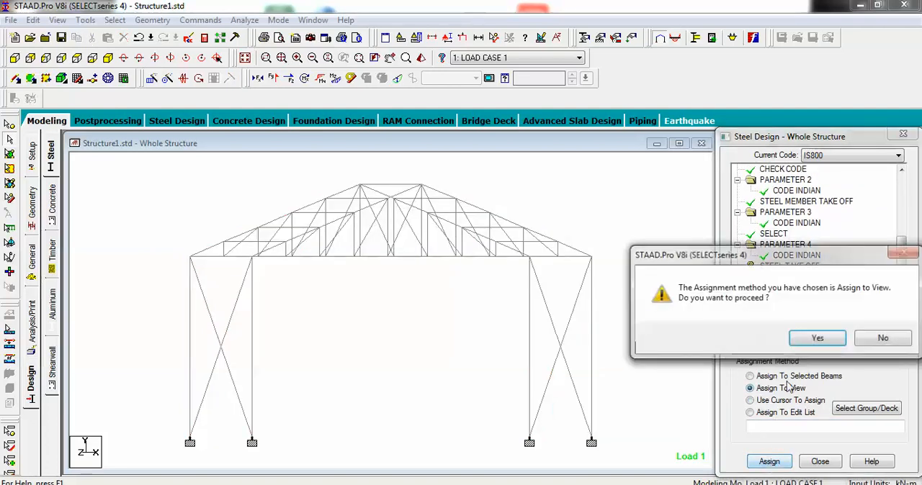
click(760, 335)
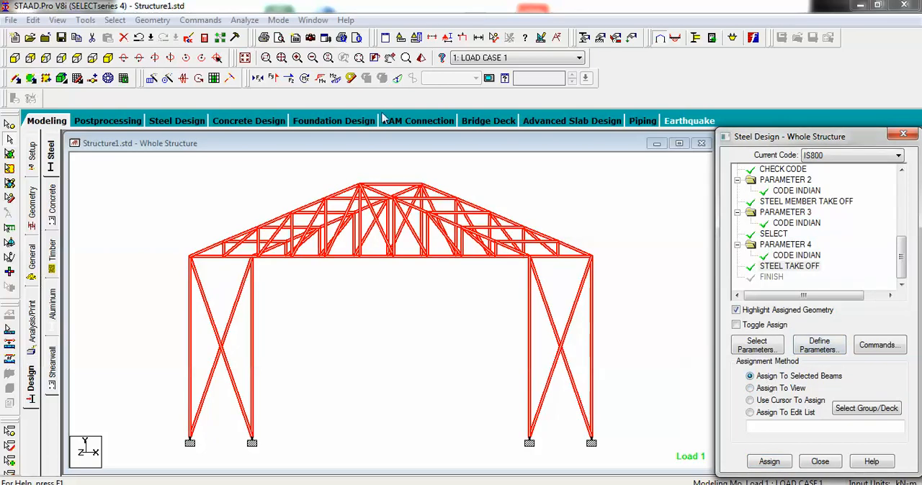
Step: Run the analysis, saving the modified structure over its existing results, and open the output file
click(247, 23)
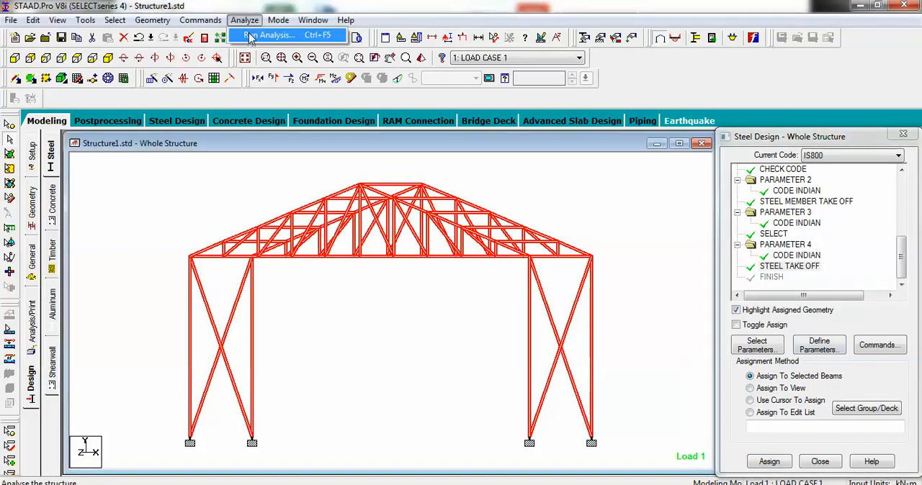
click(263, 35)
click(380, 282)
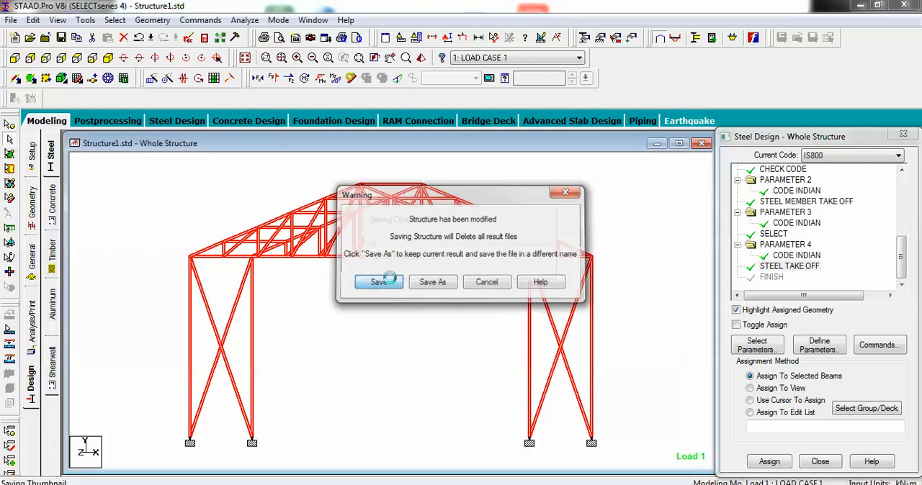
click(518, 306)
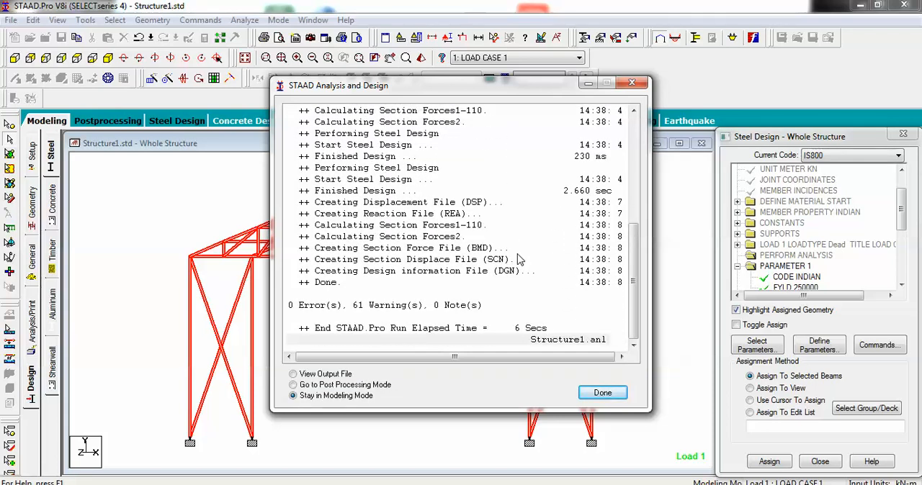
click(292, 374)
click(603, 393)
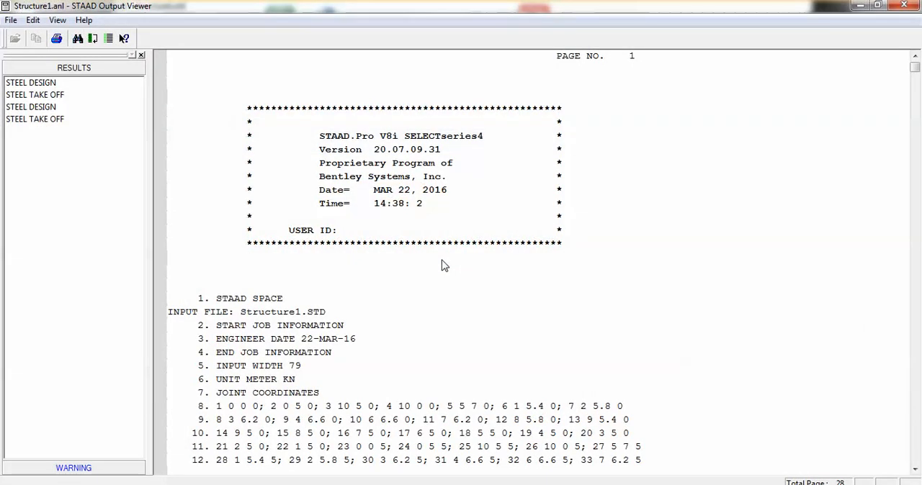
Step: Go to the first steel design results and examine the IS-800 code check of the first few members, including member 4
click(28, 83)
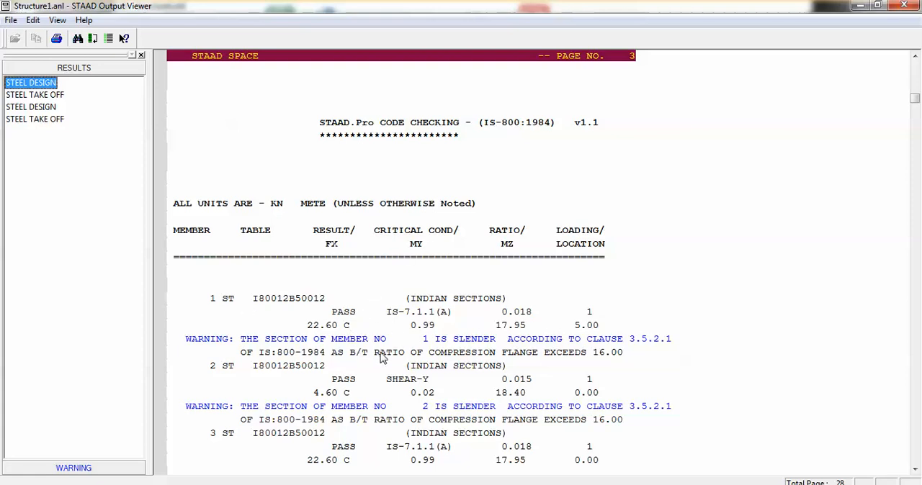
key(ctrl)
key(ctrl)
key(ctrl)
click(198, 357)
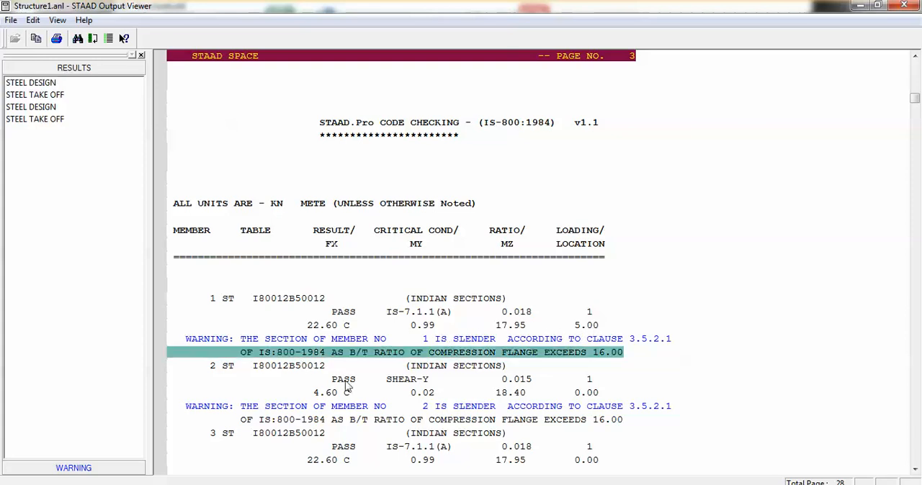
scroll(424, 389, down, 1)
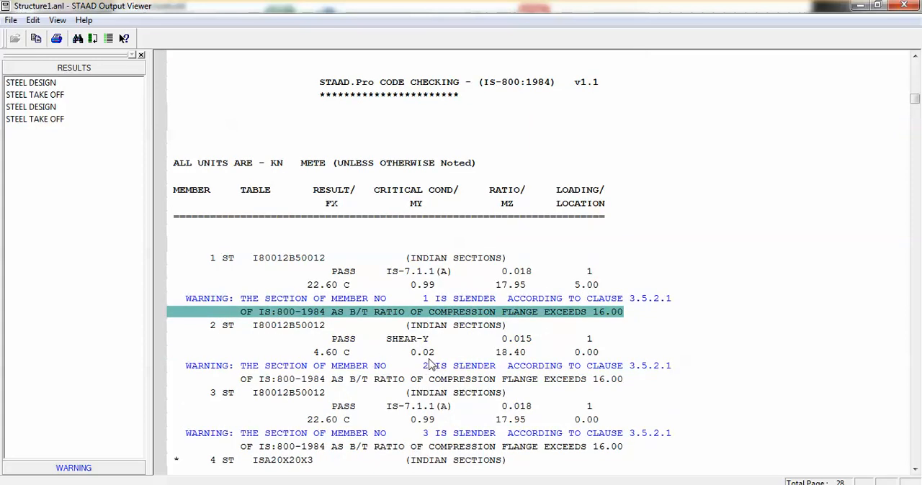
scroll(390, 363, down, 1)
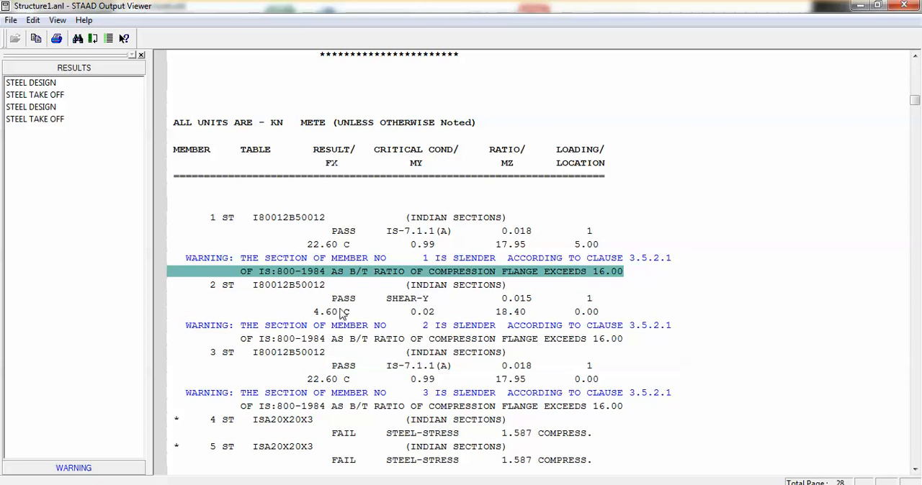
scroll(369, 368, down, 1)
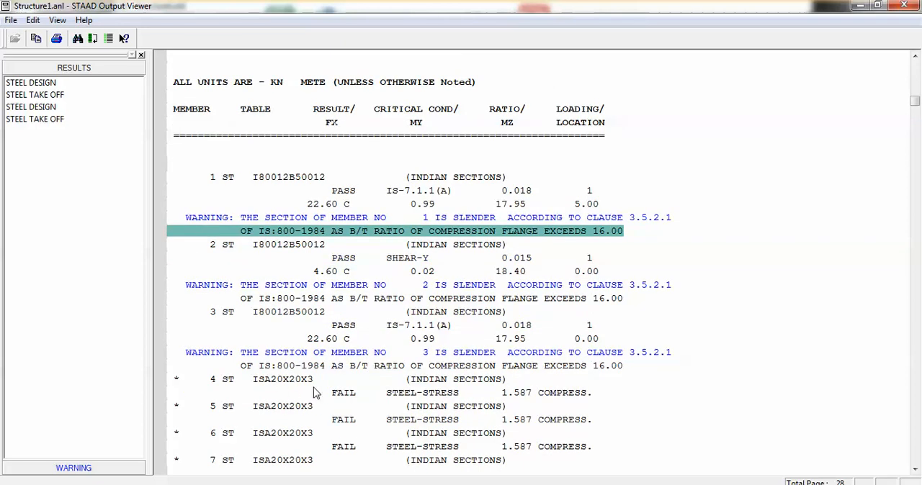
click(178, 385)
scroll(353, 403, down, 2)
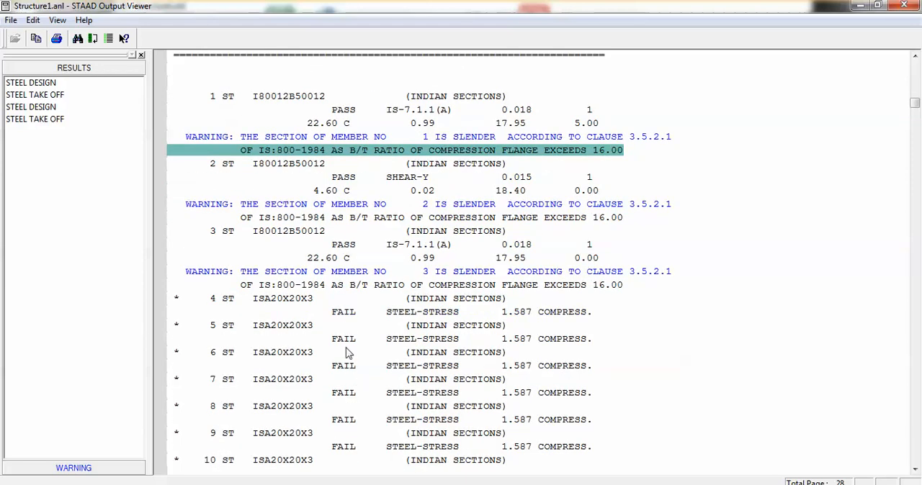
click(246, 298)
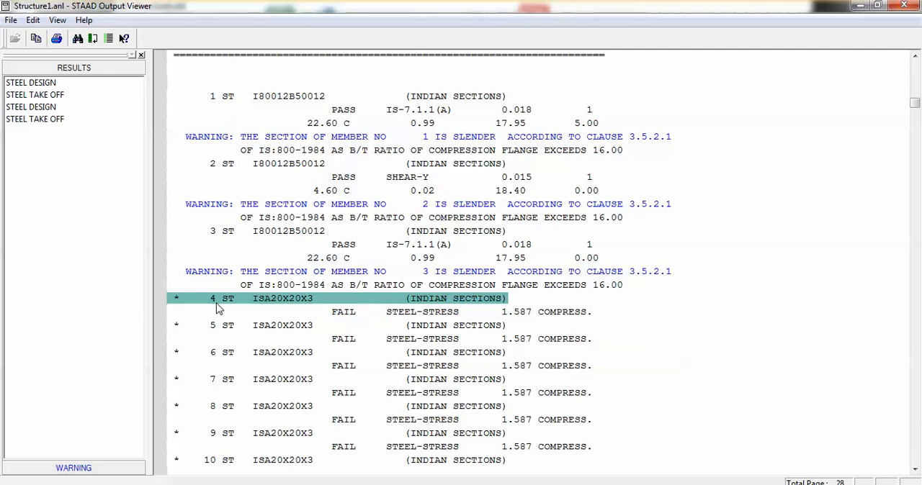
Step: Review the pass or fail status, critical condition and ratio of the remaining members through the end of the code check table
scroll(226, 338, down, 6)
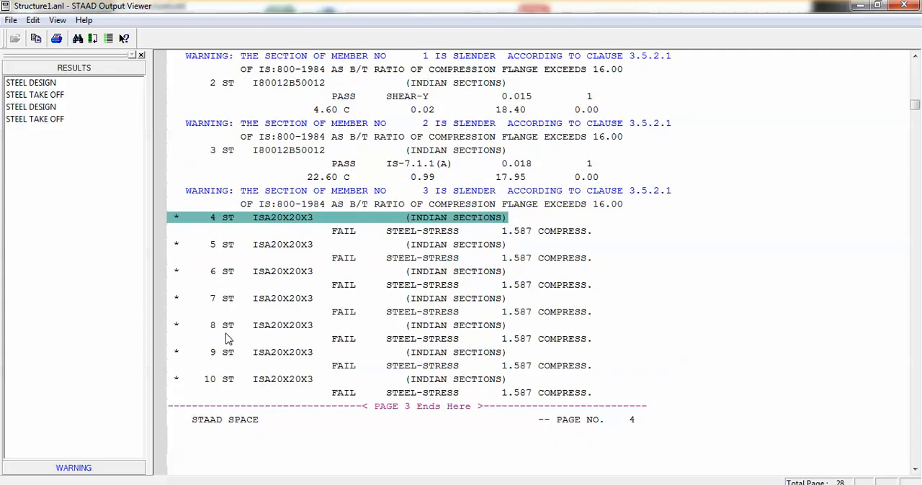
scroll(226, 338, down, 5)
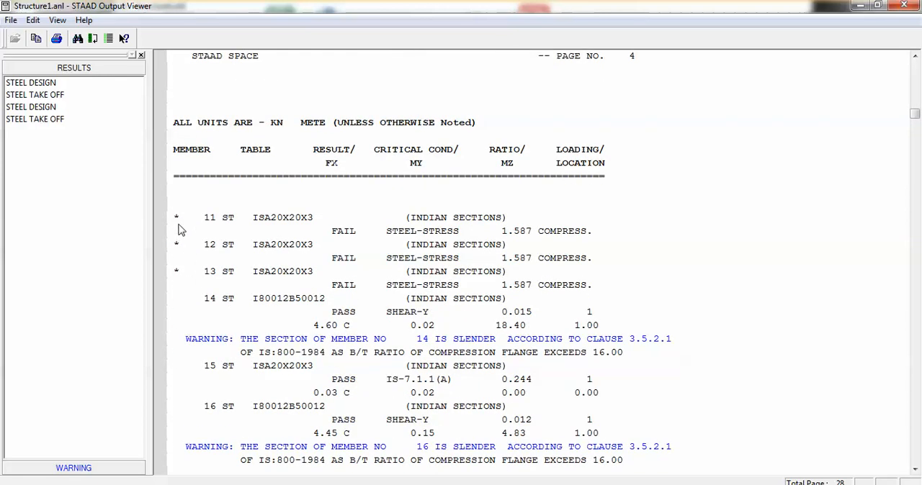
scroll(317, 295, down, 1)
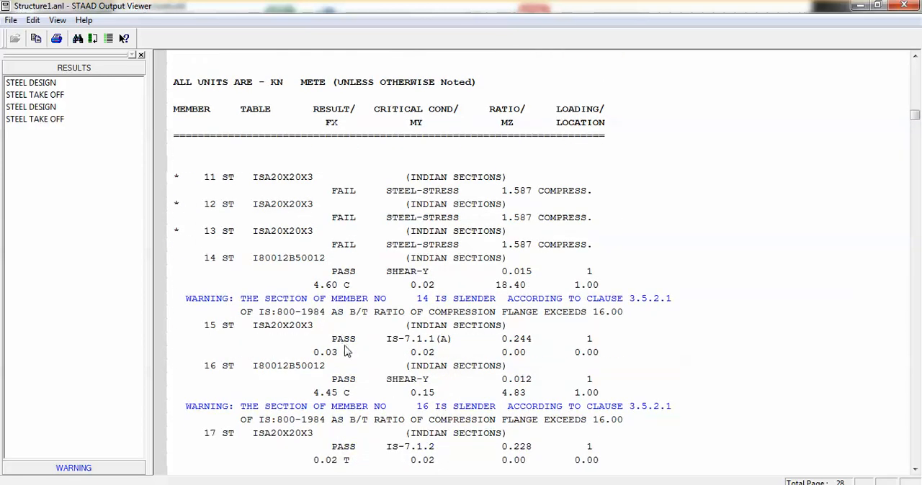
scroll(346, 351, down, 6)
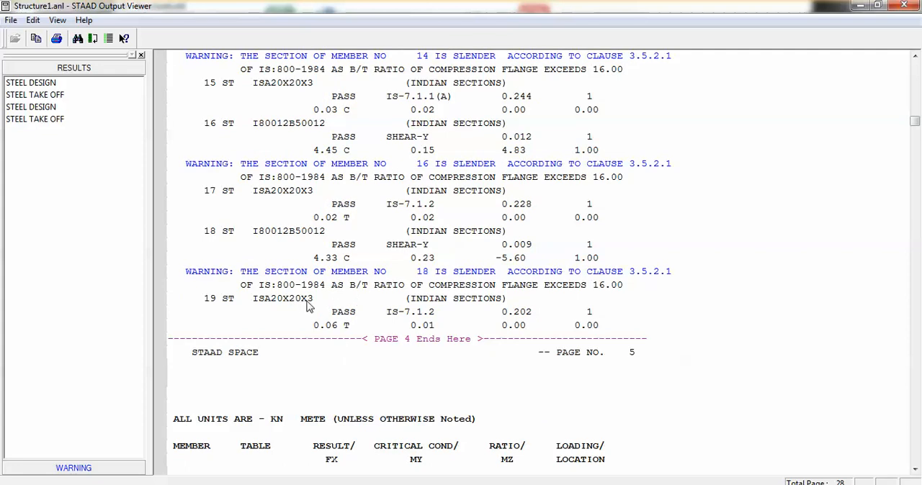
scroll(346, 306, down, 6)
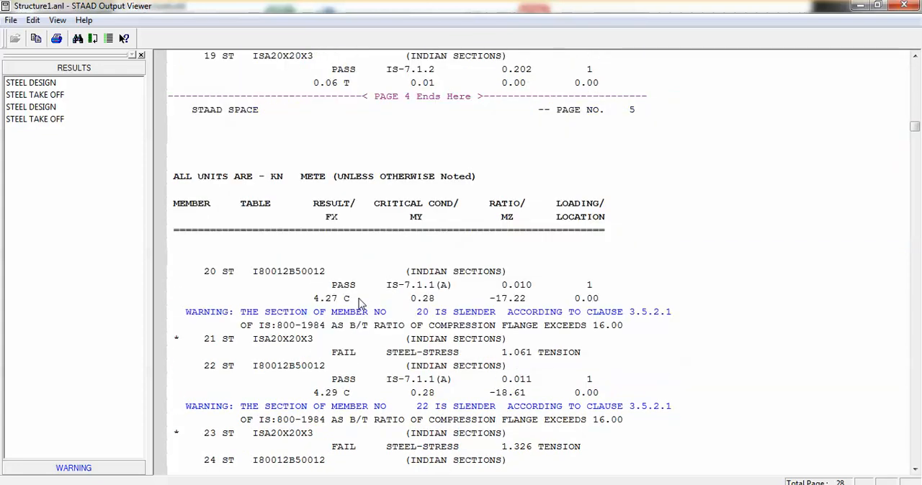
scroll(360, 302, down, 12)
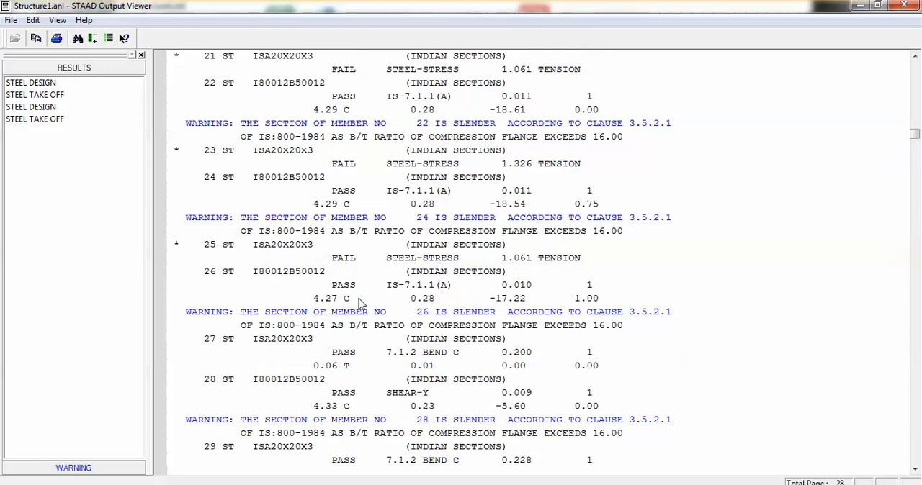
scroll(360, 303, down, 11)
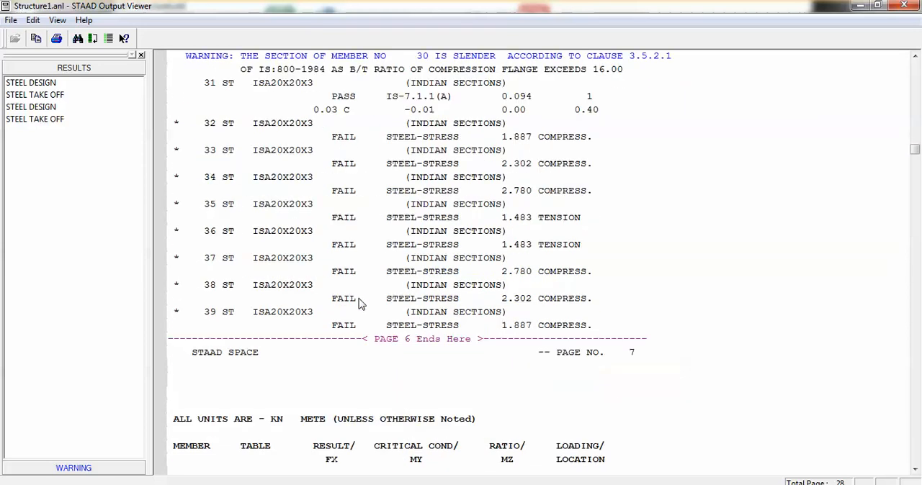
scroll(346, 289, down, 18)
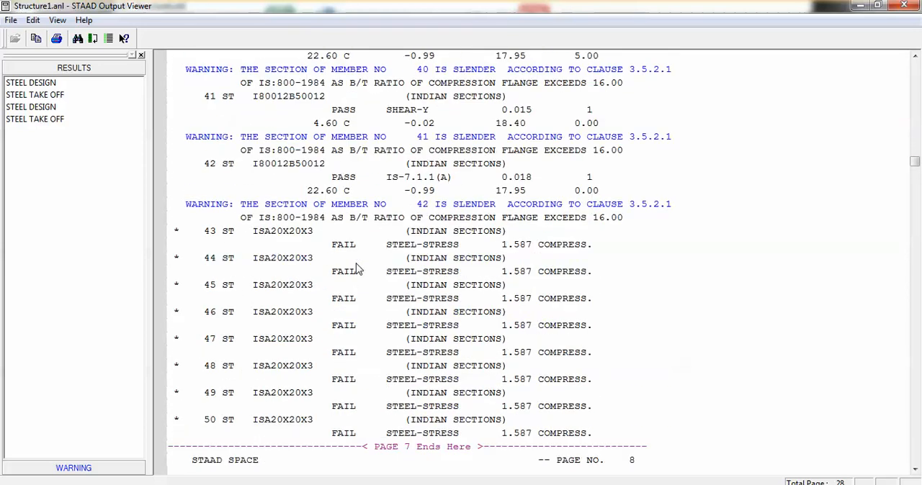
scroll(358, 269, down, 6)
scroll(359, 269, down, 20)
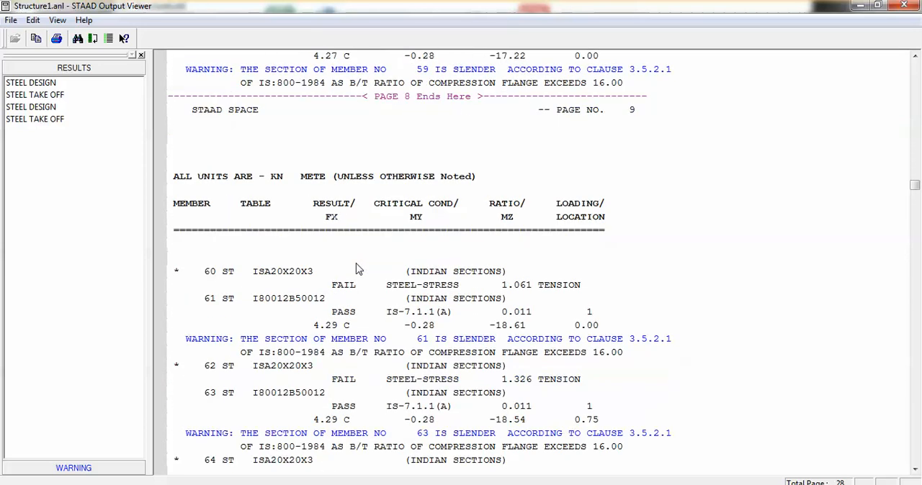
scroll(359, 269, down, 20)
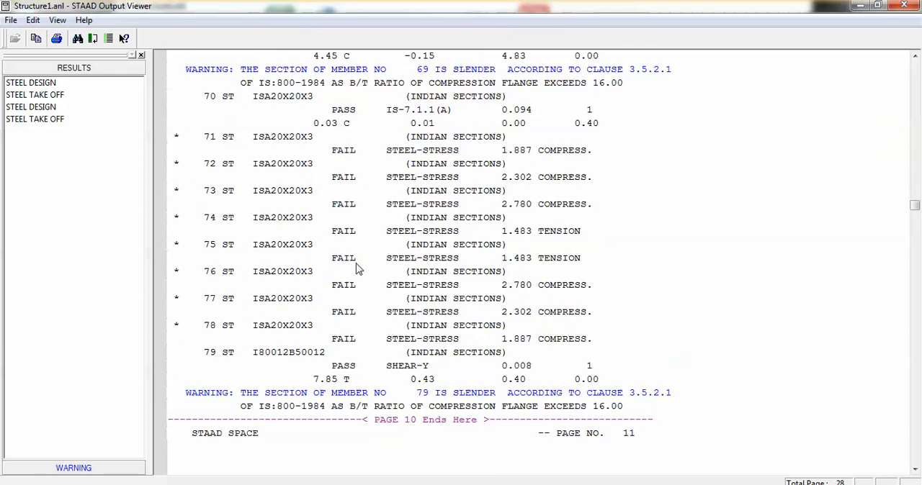
scroll(359, 269, down, 20)
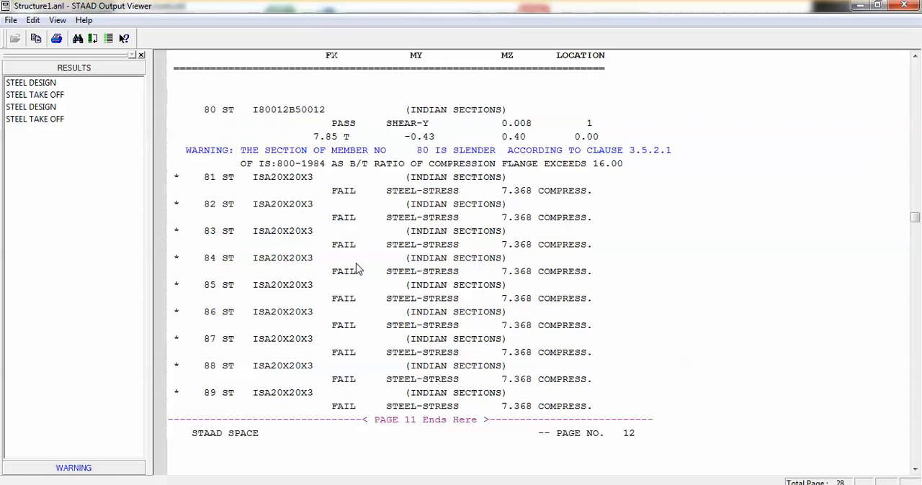
scroll(359, 270, down, 6)
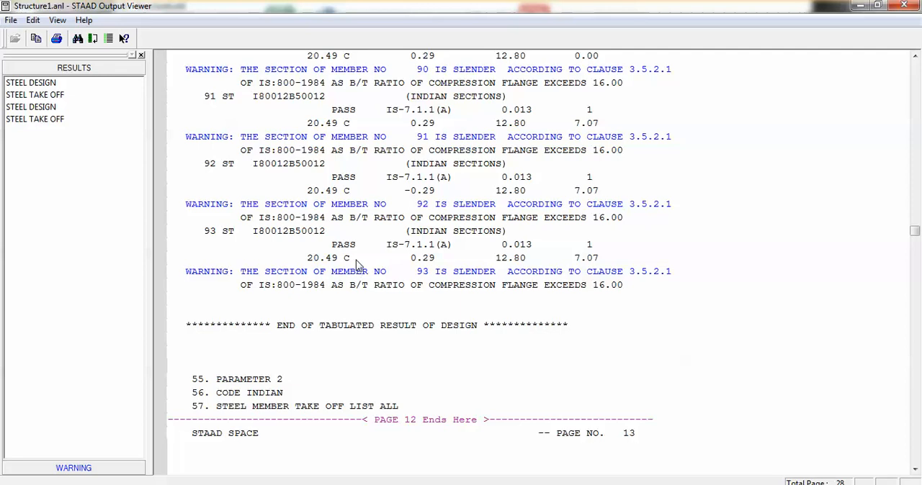
Step: Examine the steel take-off by profile and the member-by-member list of lengths and weights
scroll(357, 265, down, 3)
scroll(356, 265, down, 2)
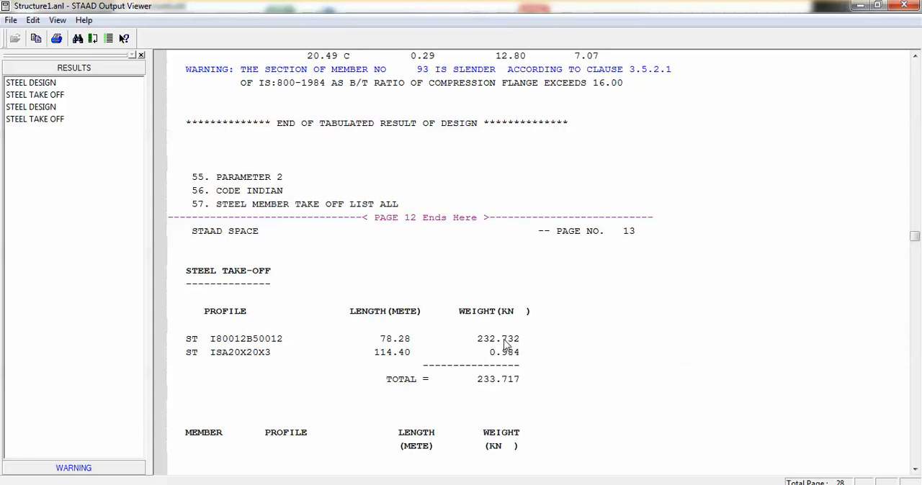
key(ctrl)
key(ctrl)
key(ctrl)
key(ctrl)
scroll(471, 378, down, 4)
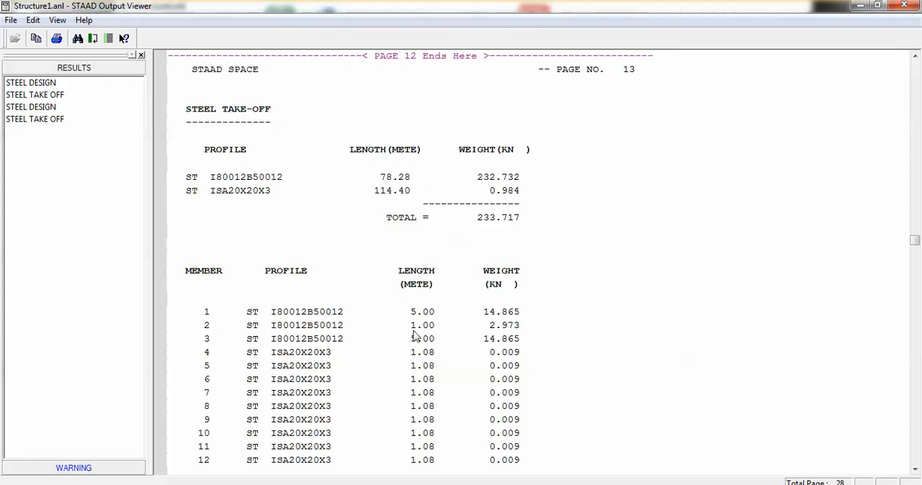
scroll(296, 368, down, 3)
scroll(295, 369, down, 20)
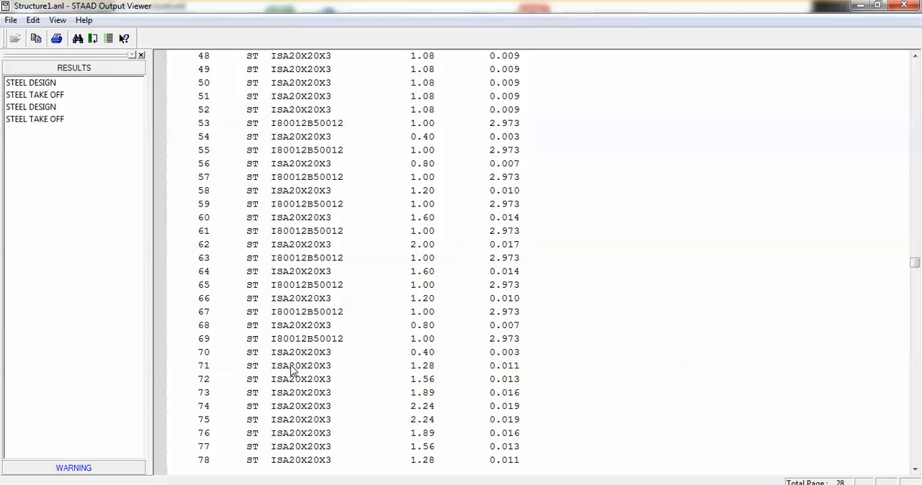
Step: Go to the second steel design results and examine the IS-800 code check of the first members, including the section selected for member 4
scroll(292, 369, down, 17)
scroll(309, 362, down, 10)
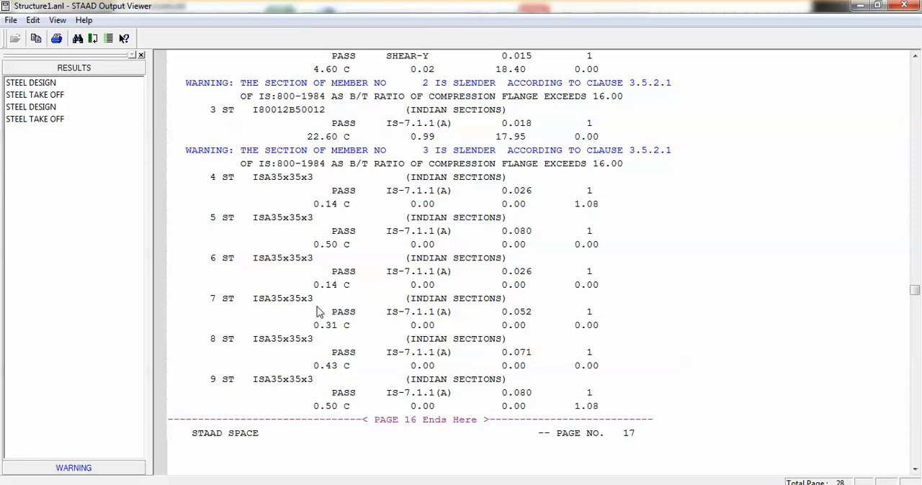
scroll(309, 285, up, 1)
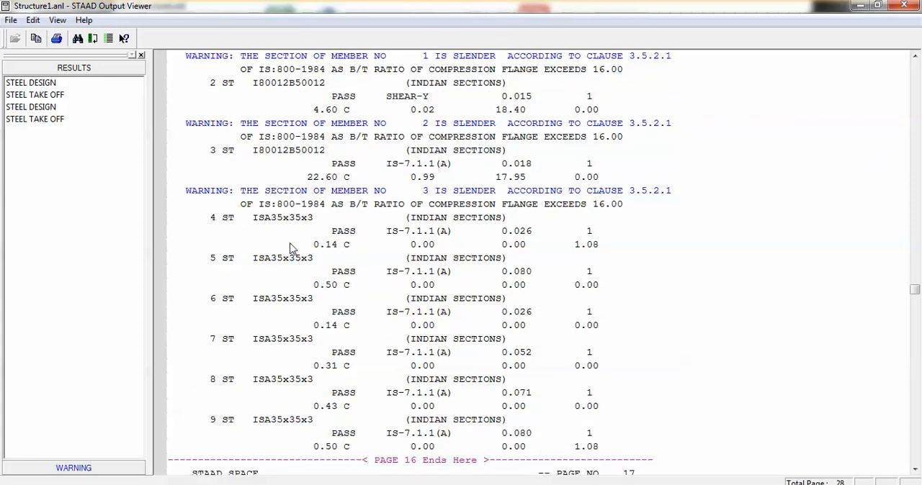
click(261, 223)
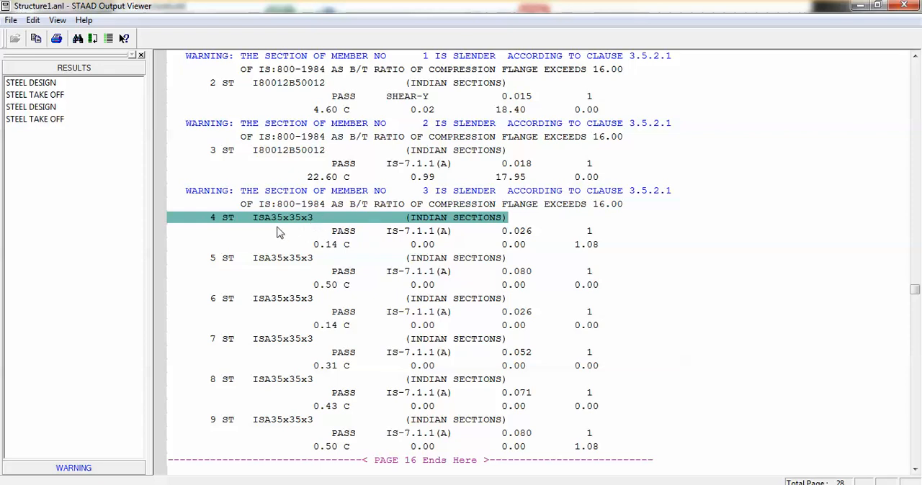
scroll(281, 236, down, 2)
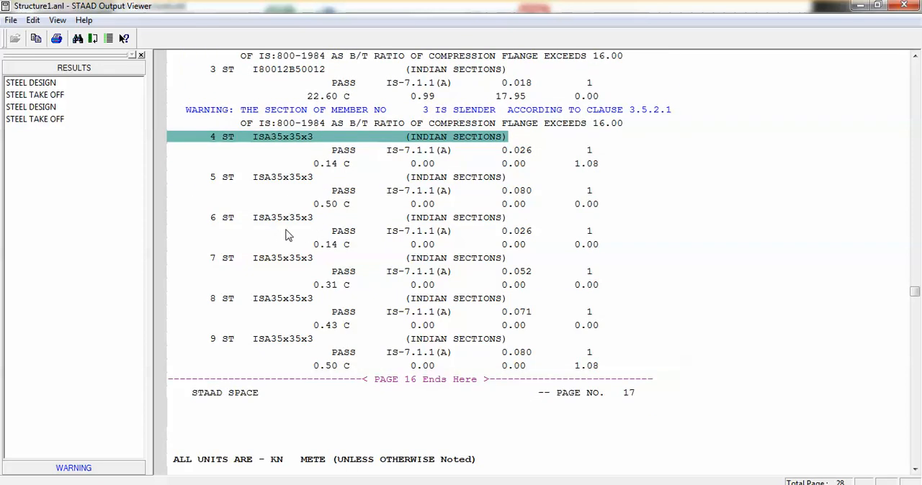
Step: Review the selected section, pass or fail status, critical condition and ratio of the remaining members through the end of the output file
scroll(296, 232, down, 6)
scroll(308, 230, down, 13)
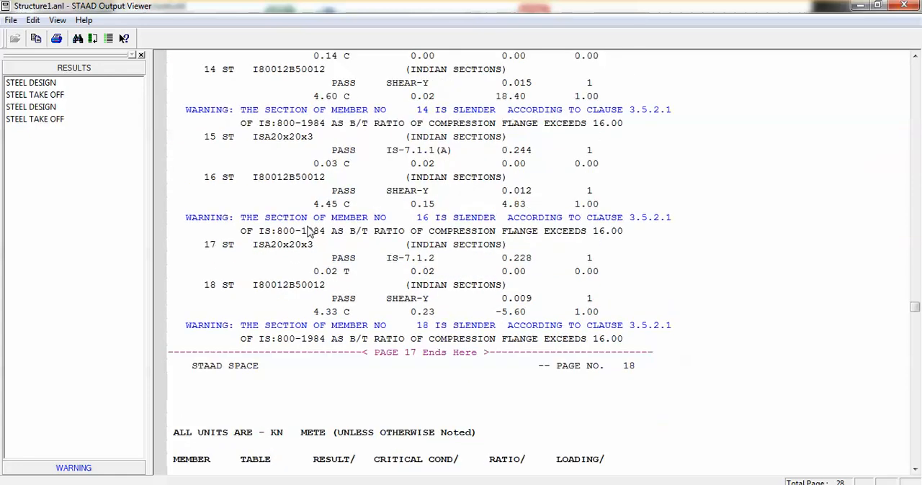
scroll(226, 415, down, 3)
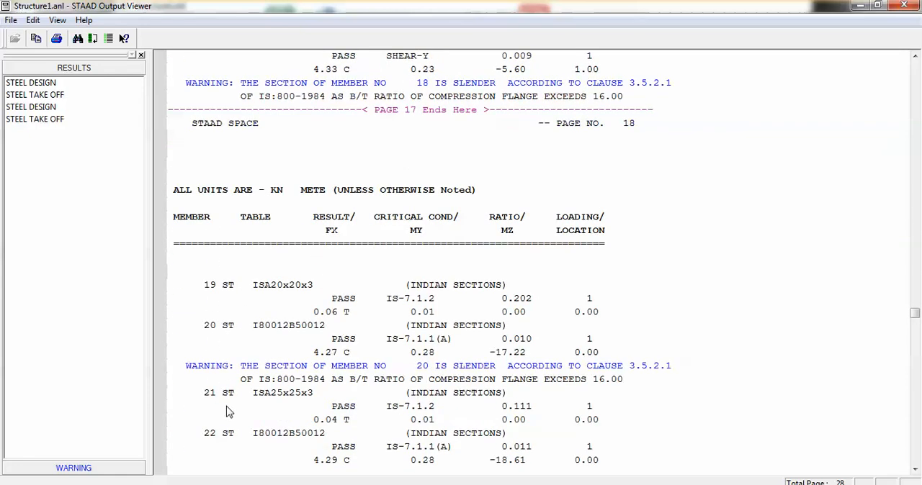
scroll(237, 361, down, 1)
scroll(247, 352, down, 1)
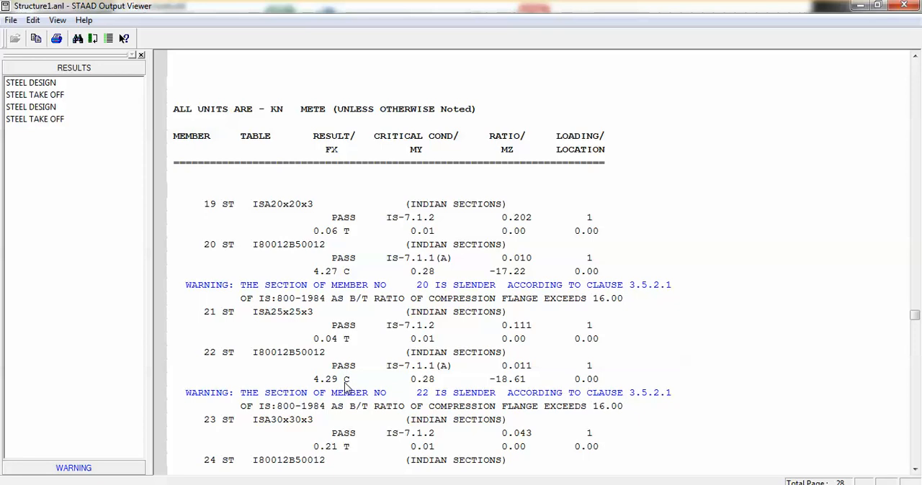
scroll(345, 387, down, 10)
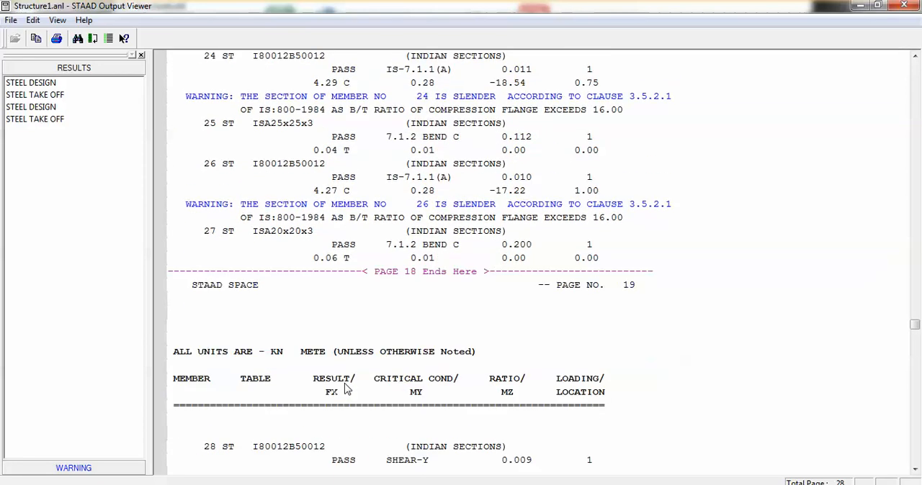
scroll(346, 388, down, 5)
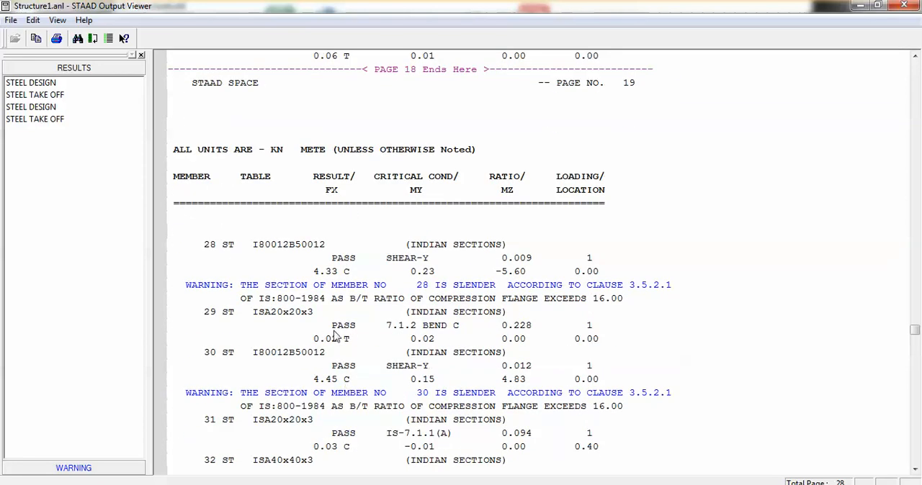
scroll(335, 339, down, 15)
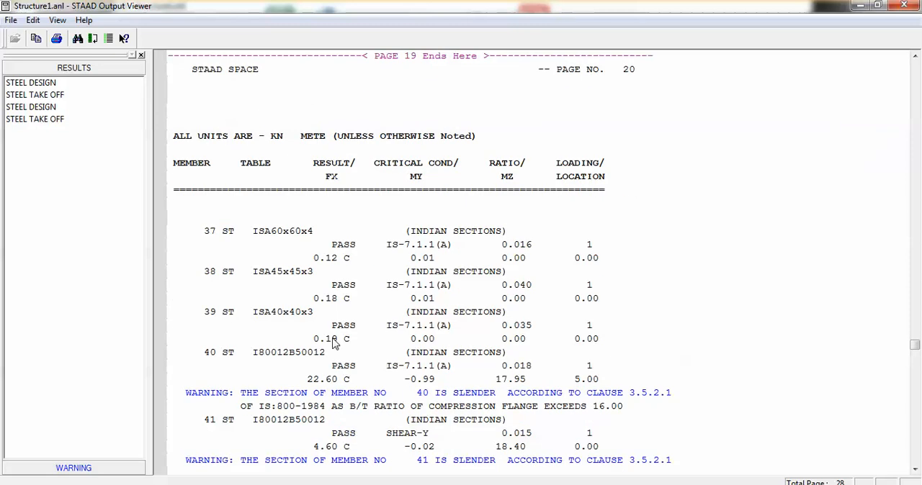
scroll(335, 344, down, 3)
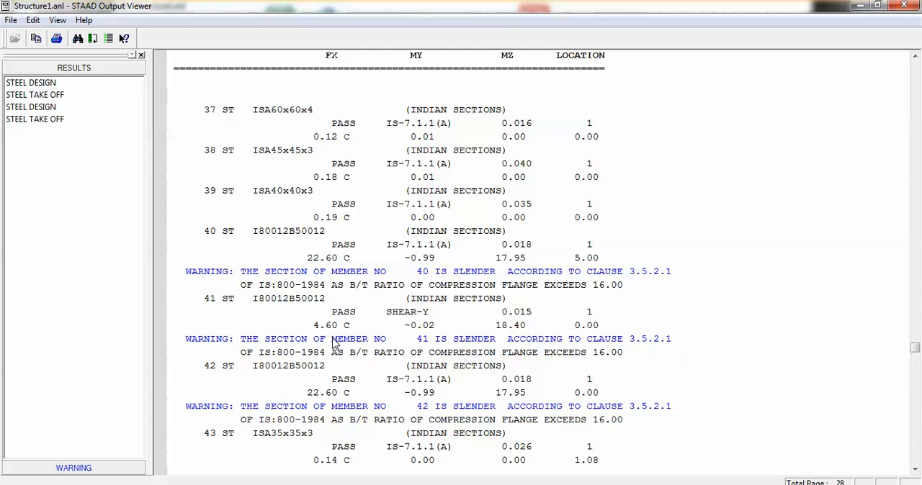
scroll(332, 344, down, 20)
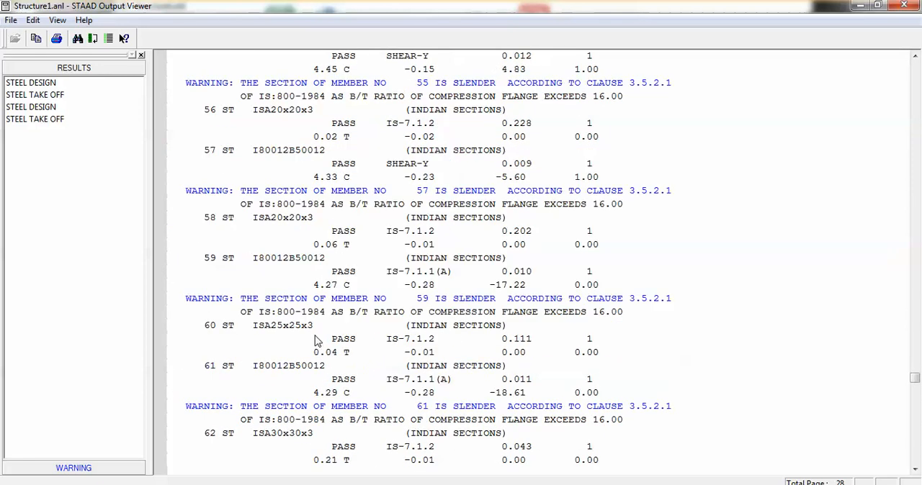
scroll(315, 341, down, 20)
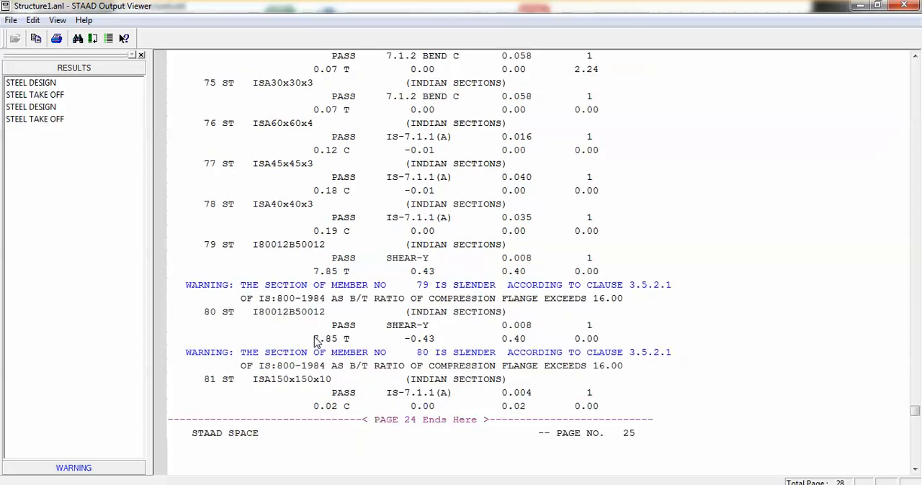
scroll(314, 341, down, 4)
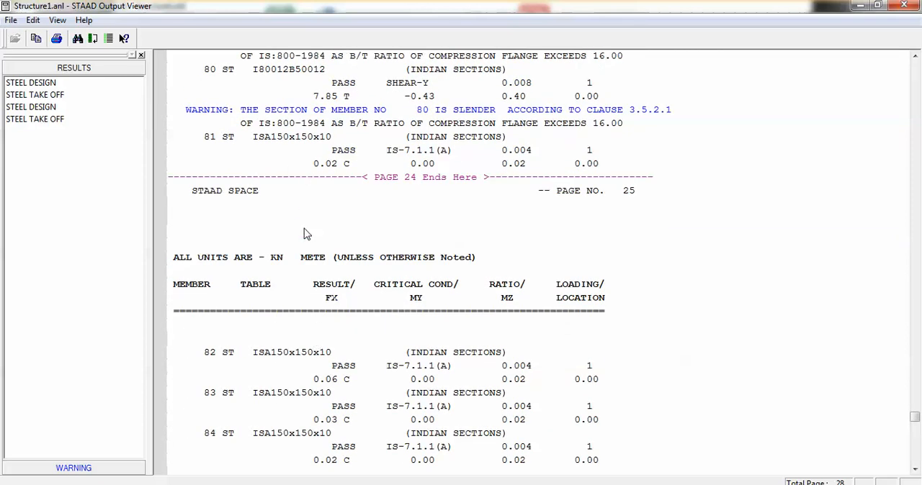
scroll(359, 260, down, 15)
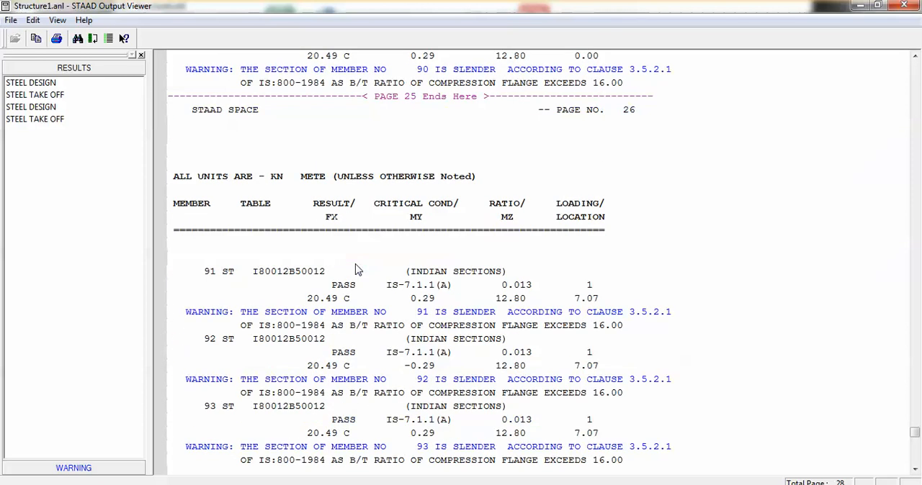
scroll(358, 270, down, 18)
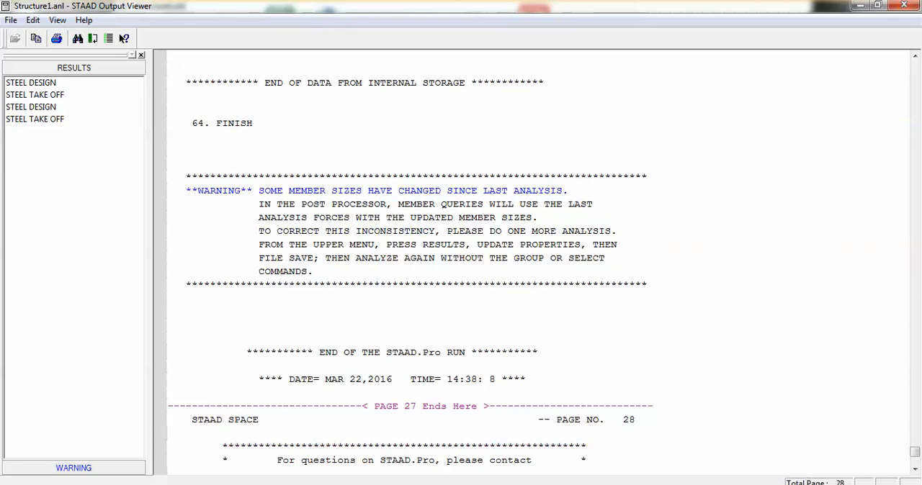
Step: Examine the second steel take-off, reading the length and weight of each updated profile
click(740, 484)
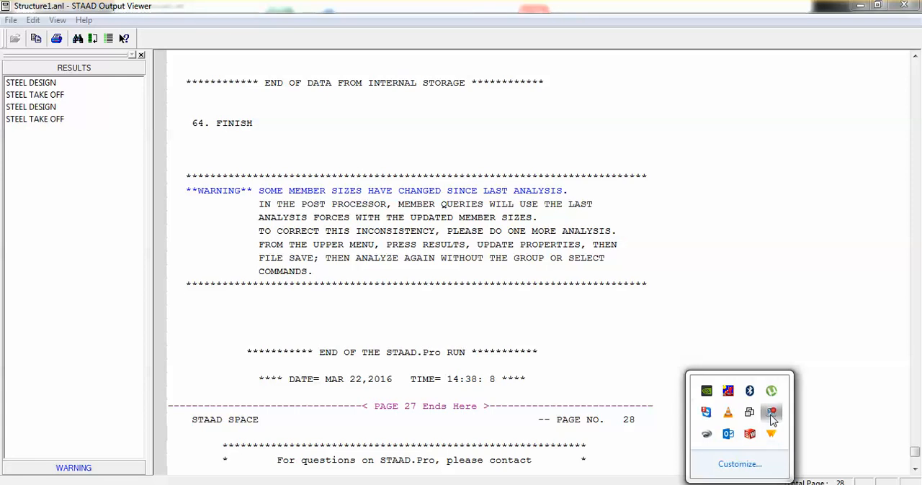
click(606, 312)
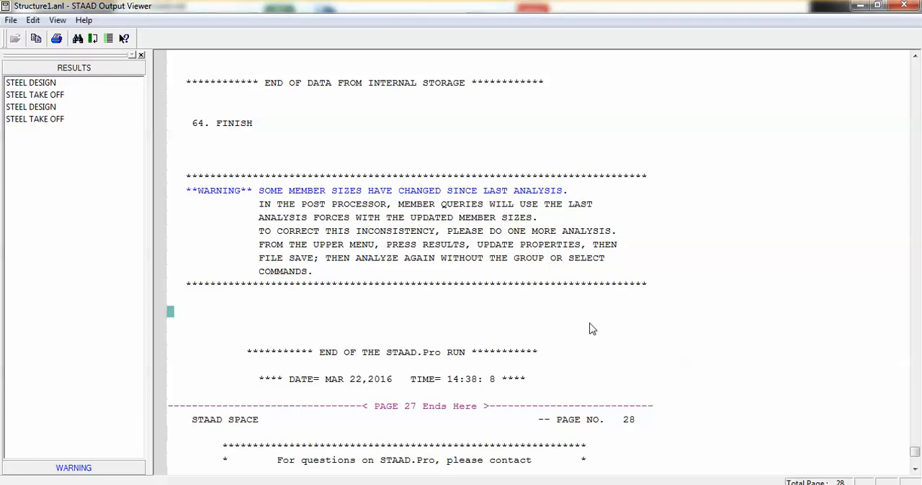
scroll(551, 337, down, 4)
scroll(550, 337, down, 2)
scroll(547, 336, up, 15)
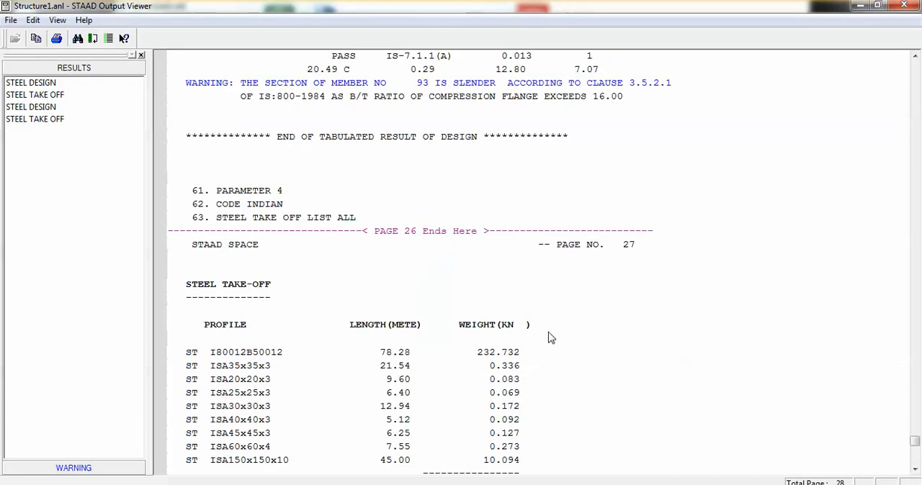
scroll(544, 330, down, 2)
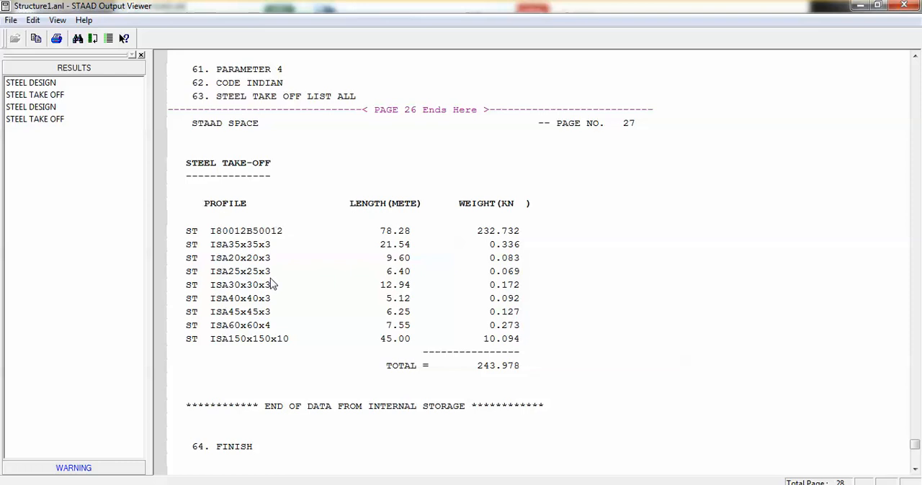
scroll(298, 329, up, 6)
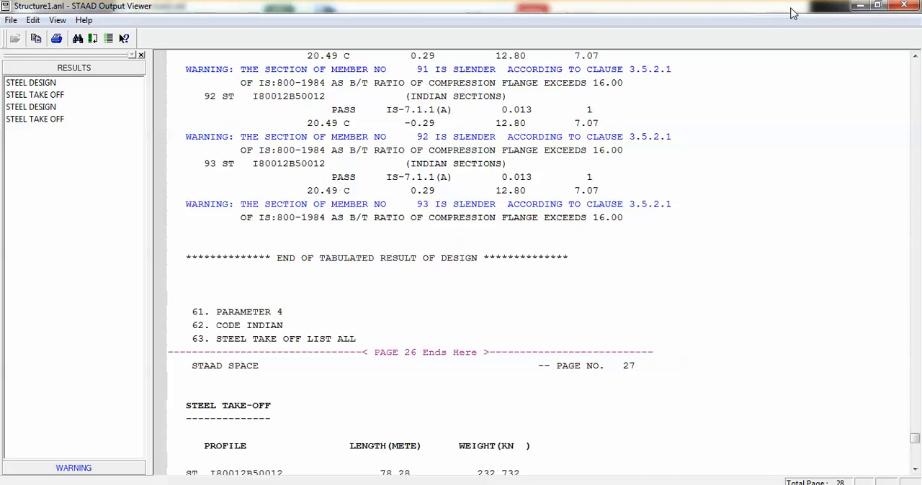
Step: Return to the STAAD.Pro model and look over the Indian member properties in Steel Design, choosing the Assign To Edit List method
click(860, 6)
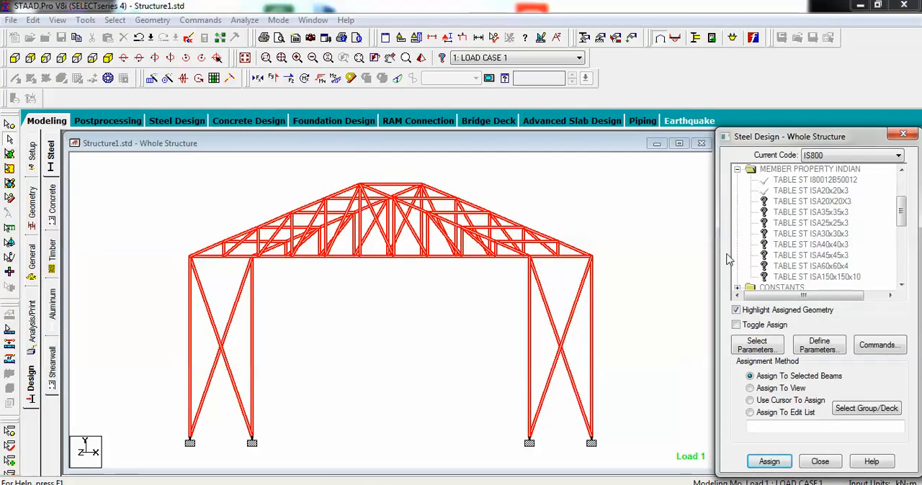
click(794, 183)
click(796, 193)
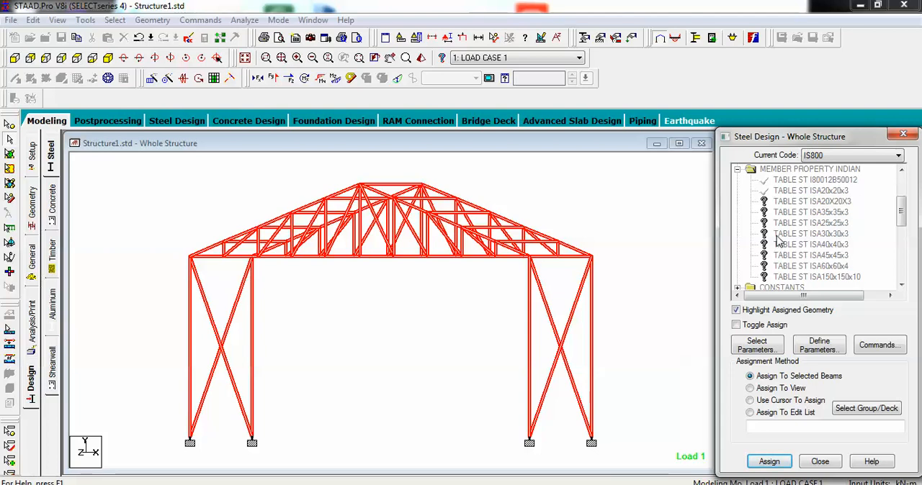
mouse_move(428, 215)
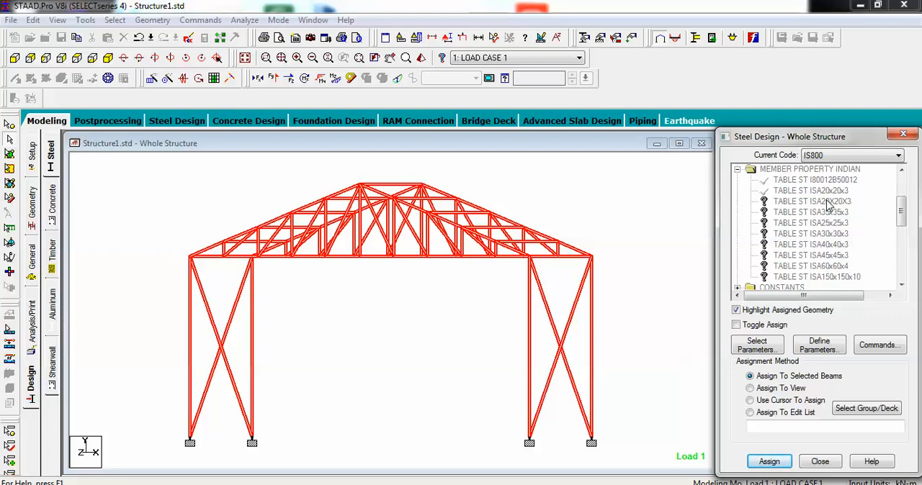
click(775, 425)
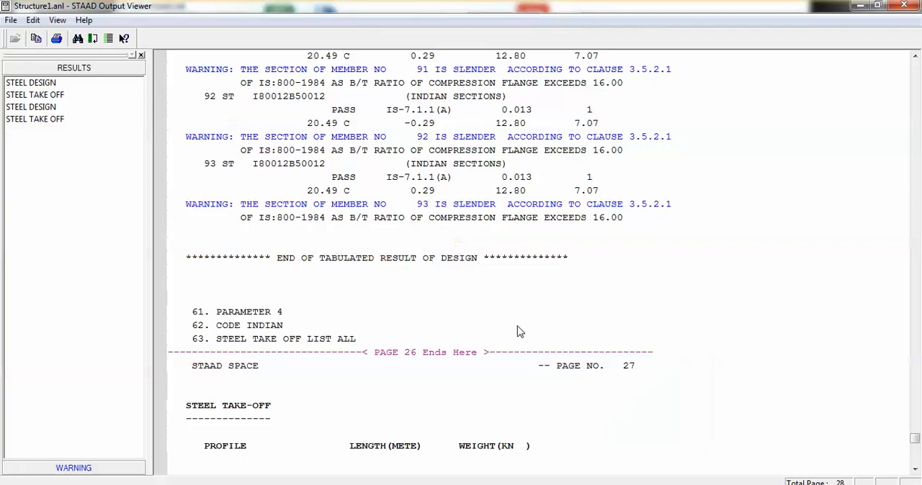
Step: Switch to the output viewer to check the designed sections of members 84 to 93, and return to the model
scroll(519, 328, up, 10)
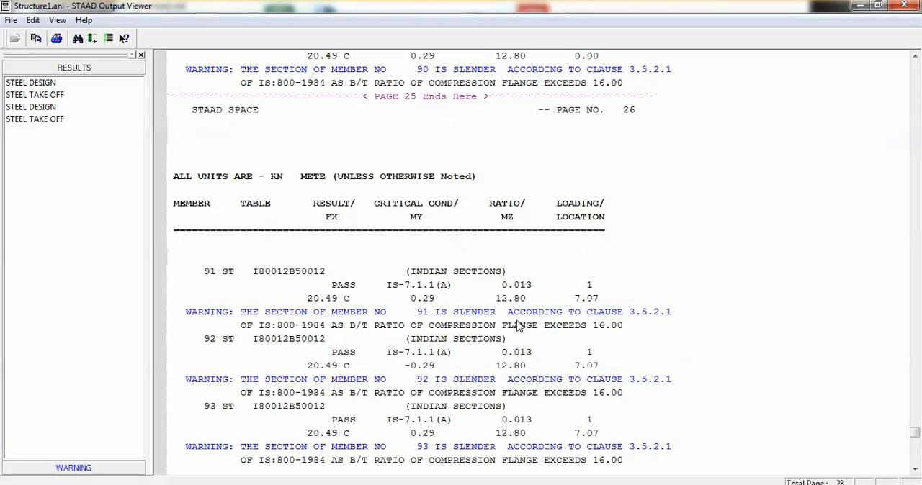
scroll(518, 326, up, 3)
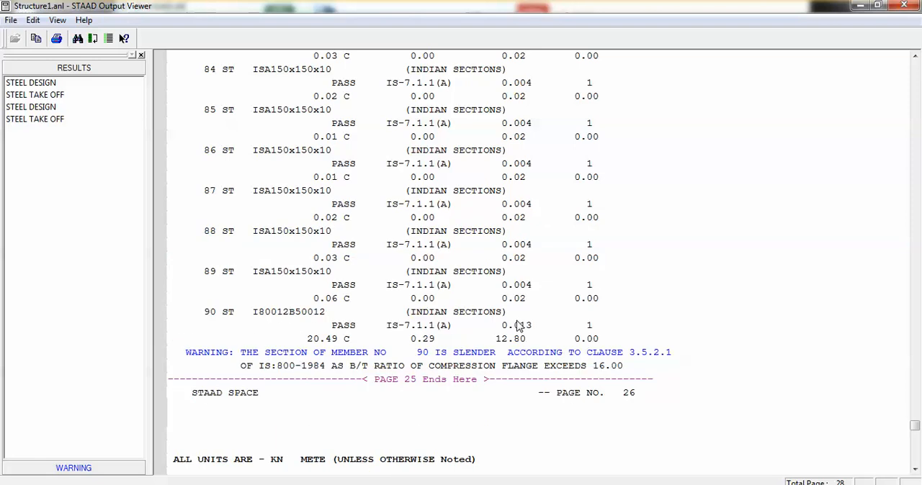
click(860, 5)
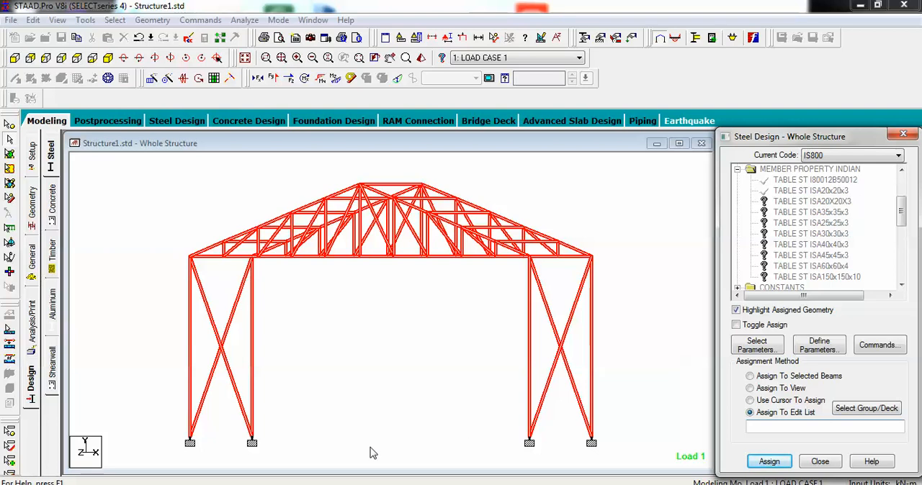
click(741, 484)
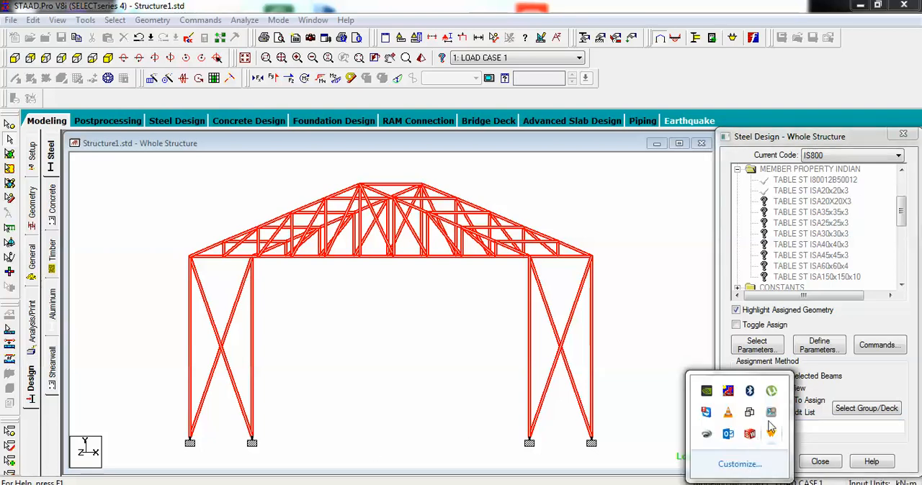
click(740, 484)
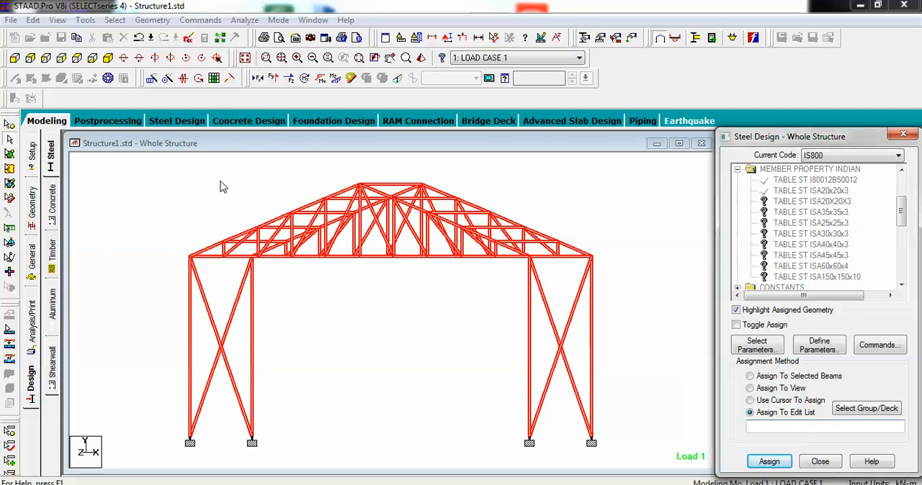
Step: Enter Postprocessing mode with LOAD CASE 1 selected and display the beam force results
click(111, 124)
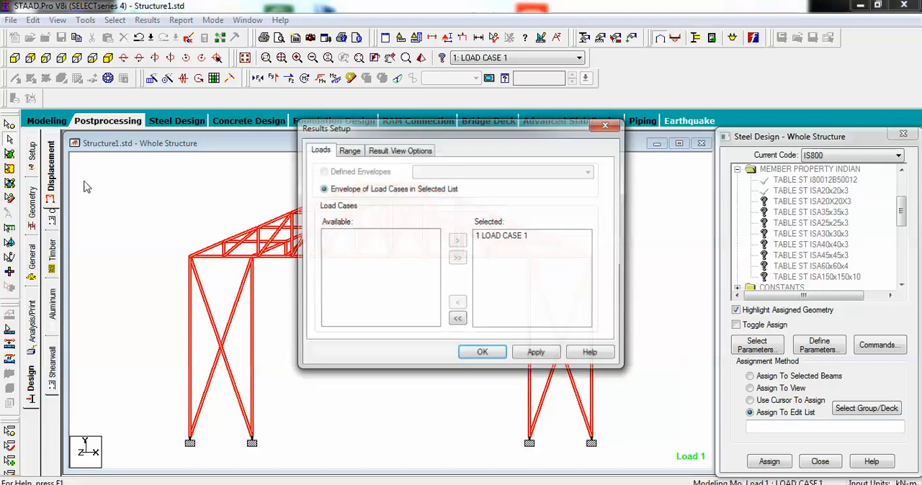
click(483, 354)
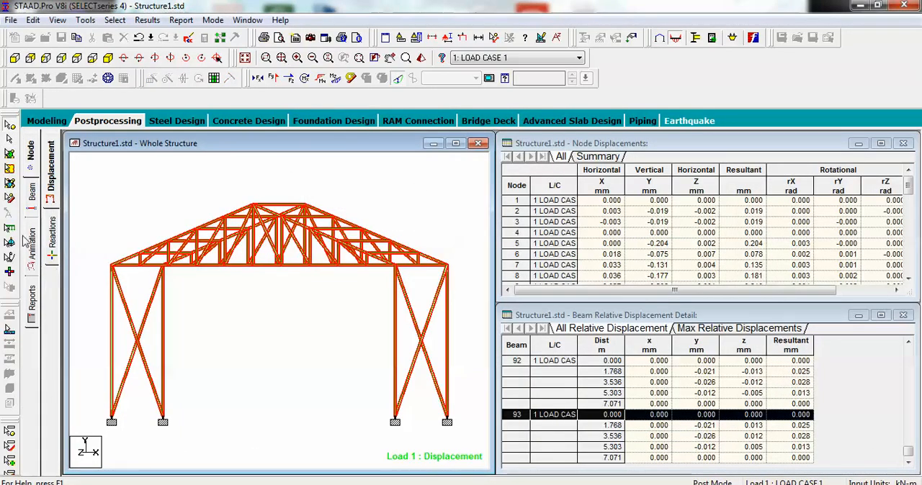
click(31, 201)
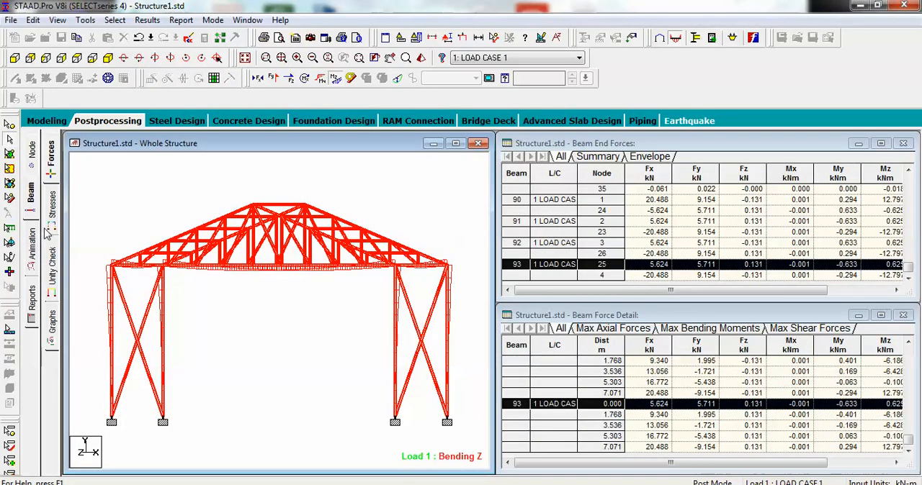
click(32, 304)
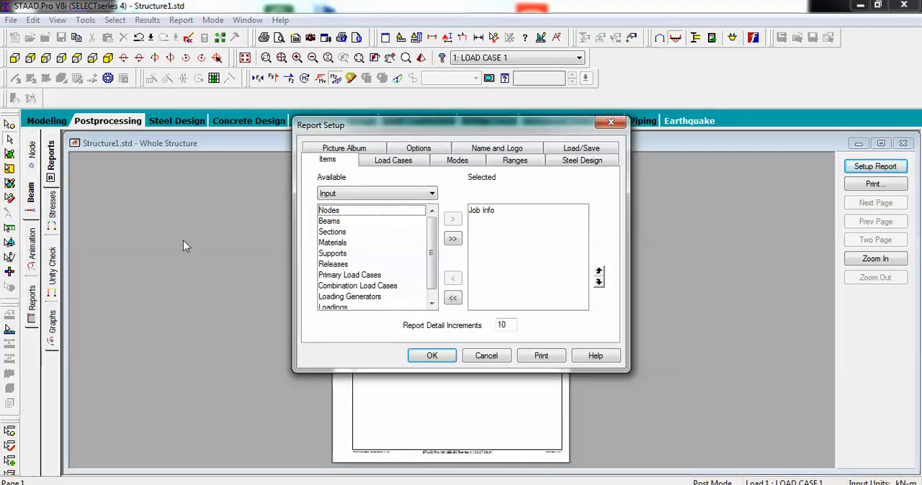
click(487, 355)
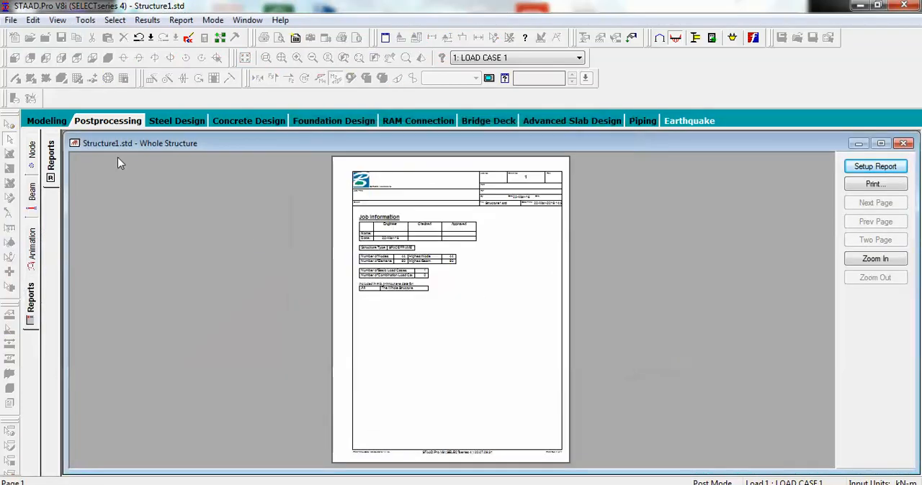
click(32, 195)
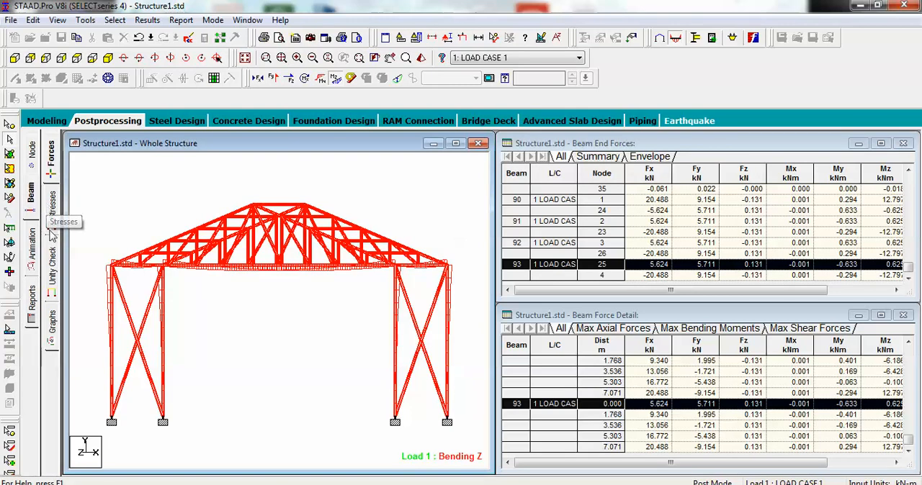
Step: Open the beam graphs in front view and check the Mz, Fy and Fx diagrams of beams 23, 35, 25 and 34
click(52, 326)
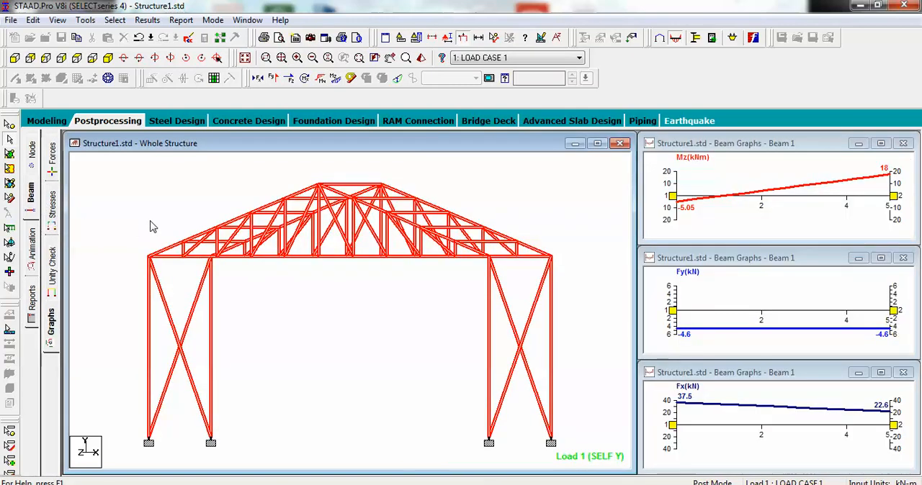
click(14, 58)
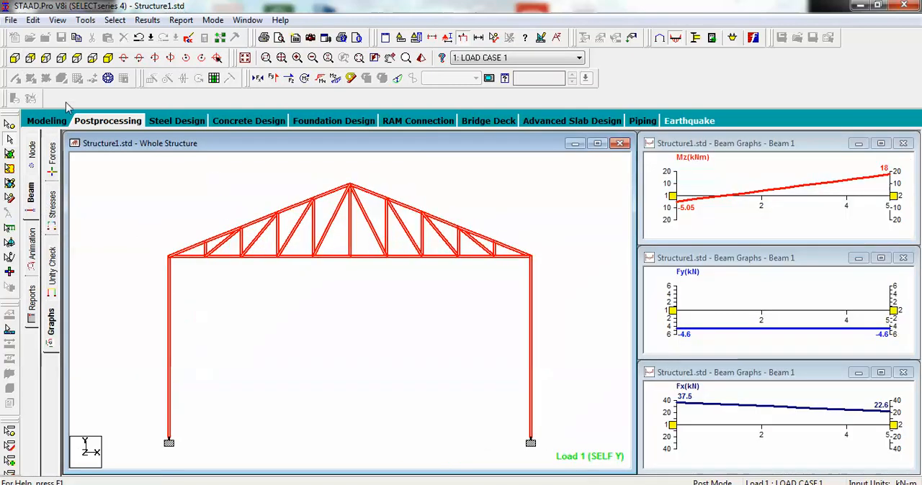
click(513, 204)
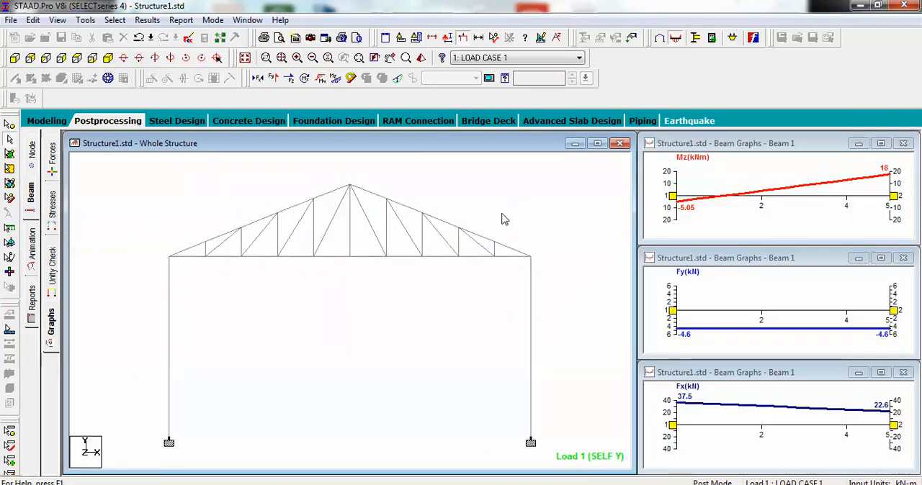
click(350, 231)
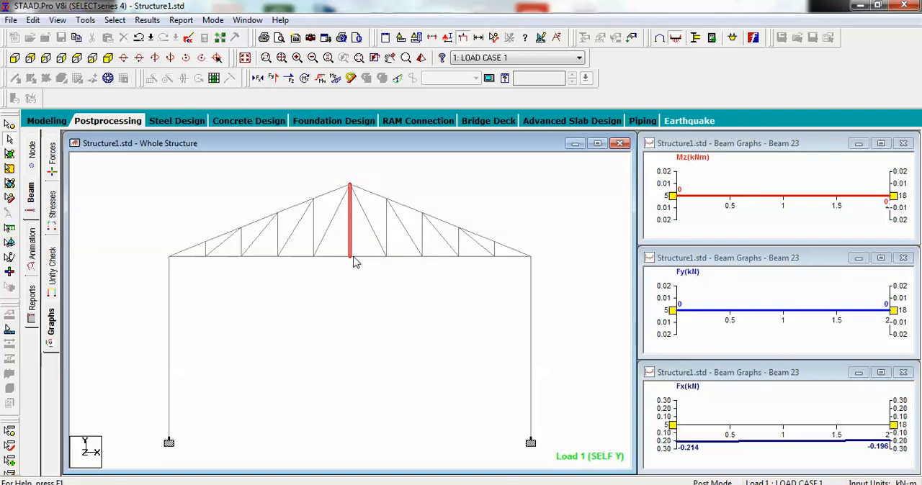
click(325, 232)
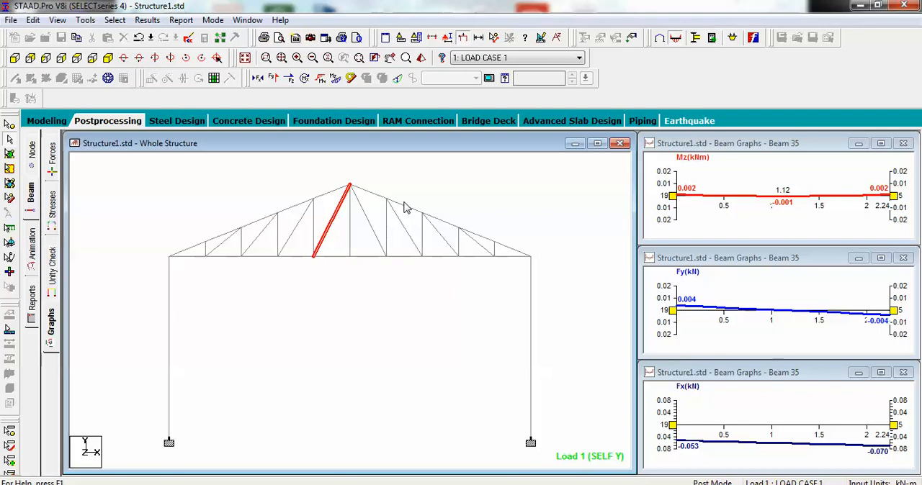
click(314, 227)
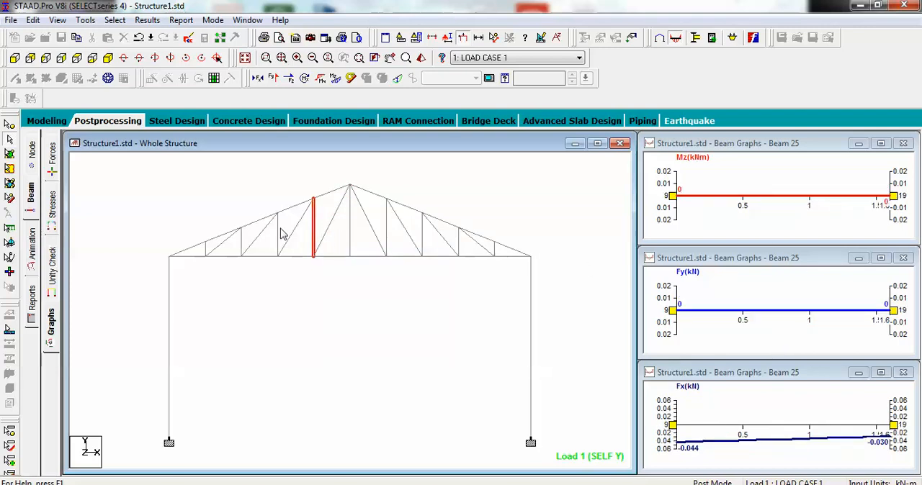
click(291, 238)
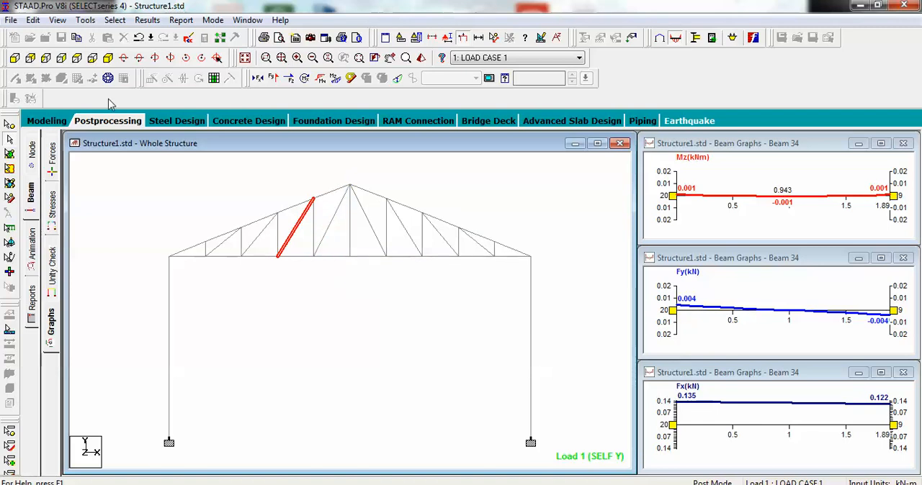
Step: Return to Modeling and select all the roof truss members above the columns
click(56, 121)
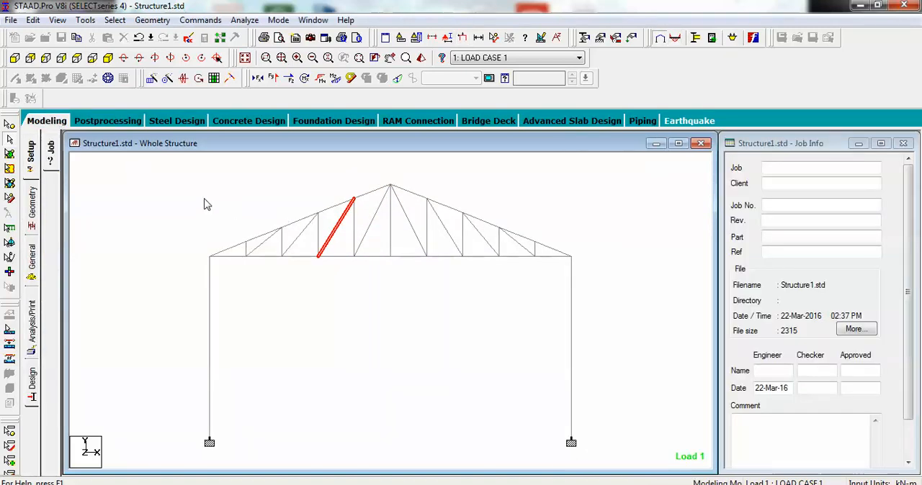
click(175, 190)
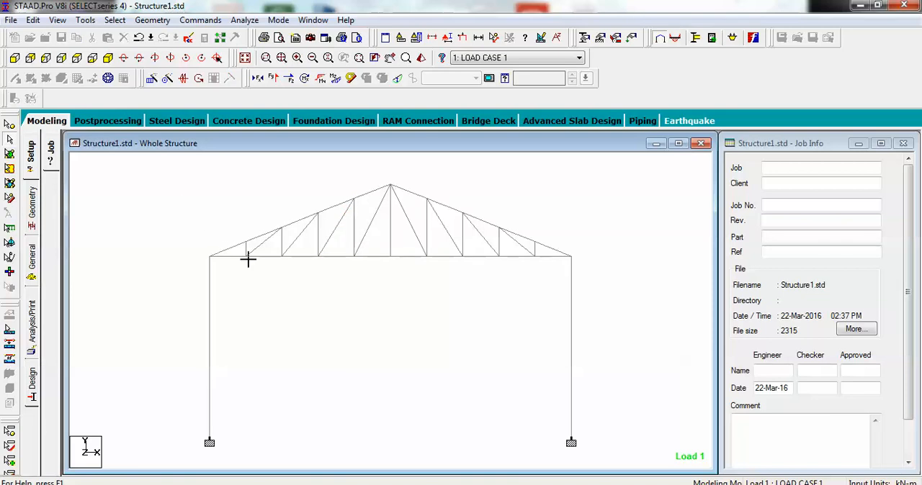
drag(333, 261, 577, 263)
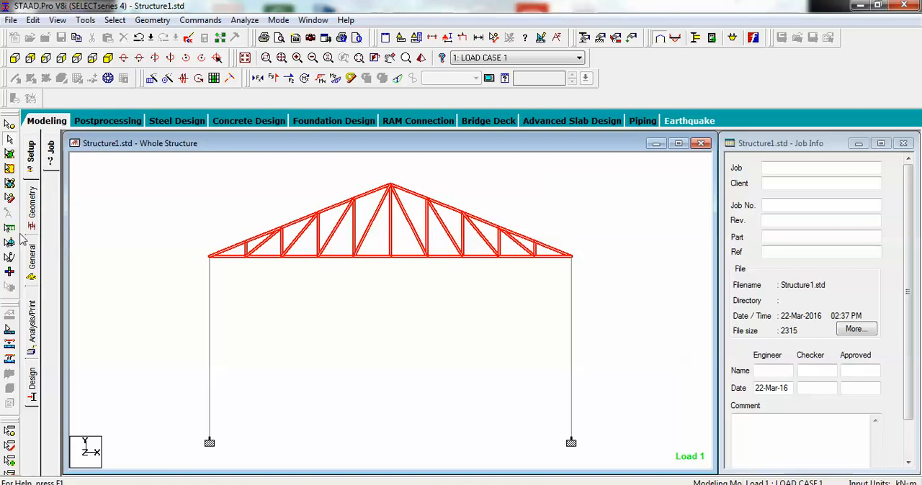
Step: Add a Truss member specification for beams with no additional parameters
click(33, 267)
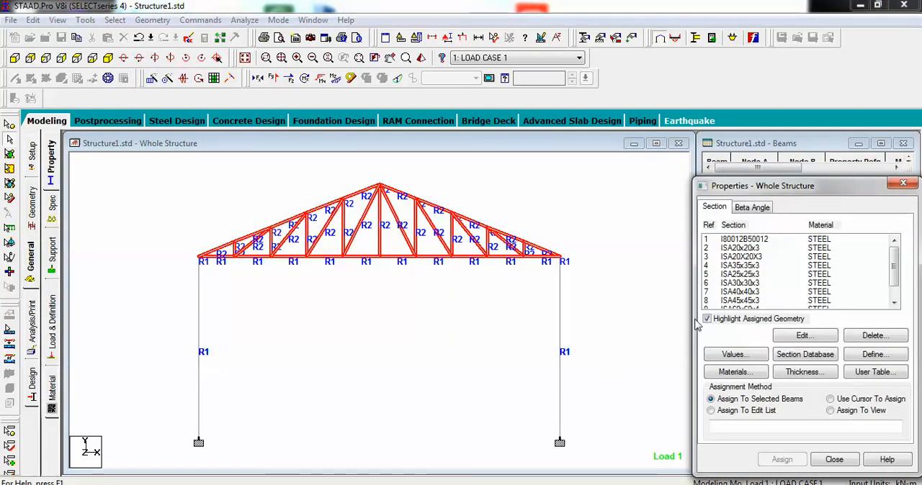
click(739, 484)
click(769, 408)
click(51, 203)
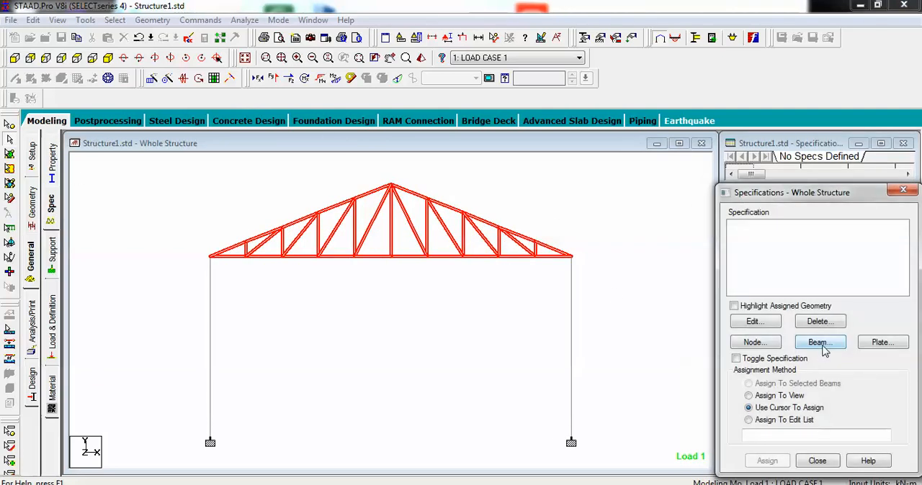
click(820, 343)
click(890, 238)
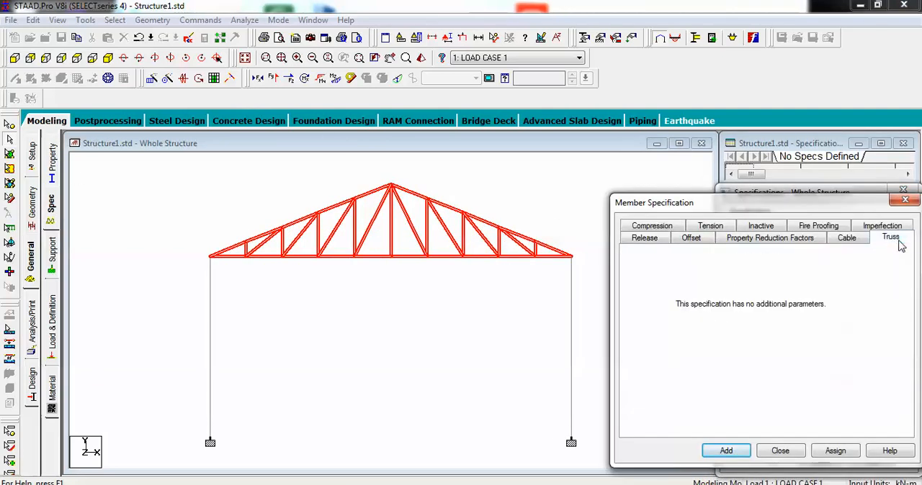
click(726, 451)
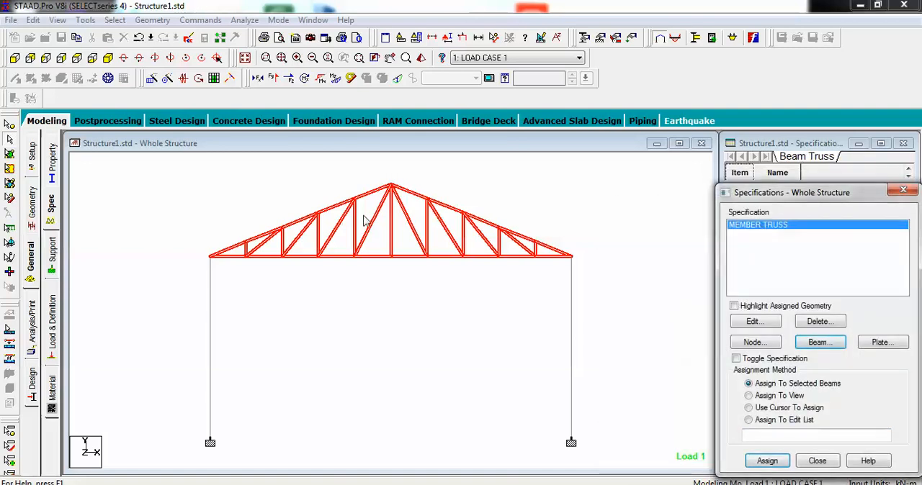
Step: Assign the MEMBER TRUSS specification to the selected beams and agree to delete the existing result files
click(788, 463)
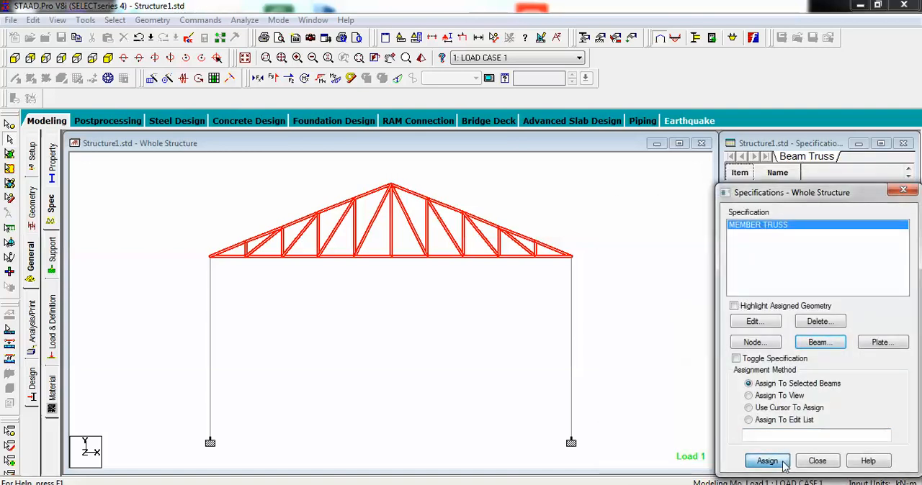
click(761, 366)
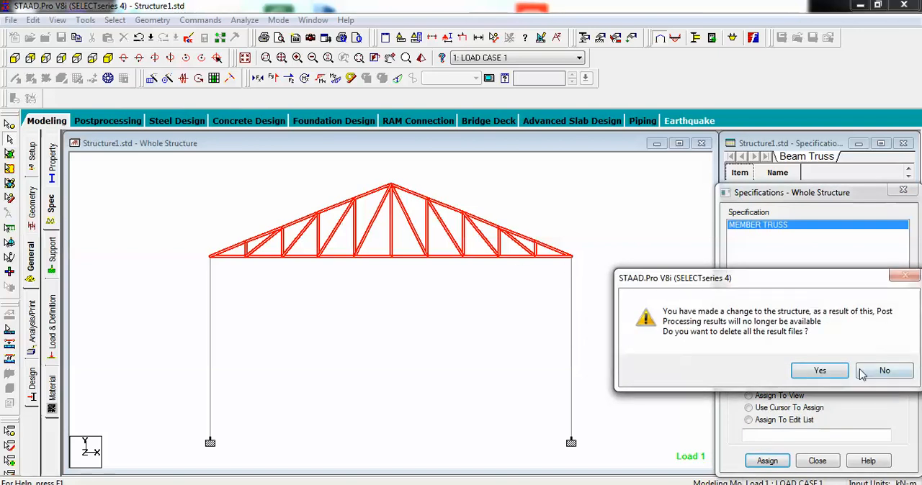
click(838, 373)
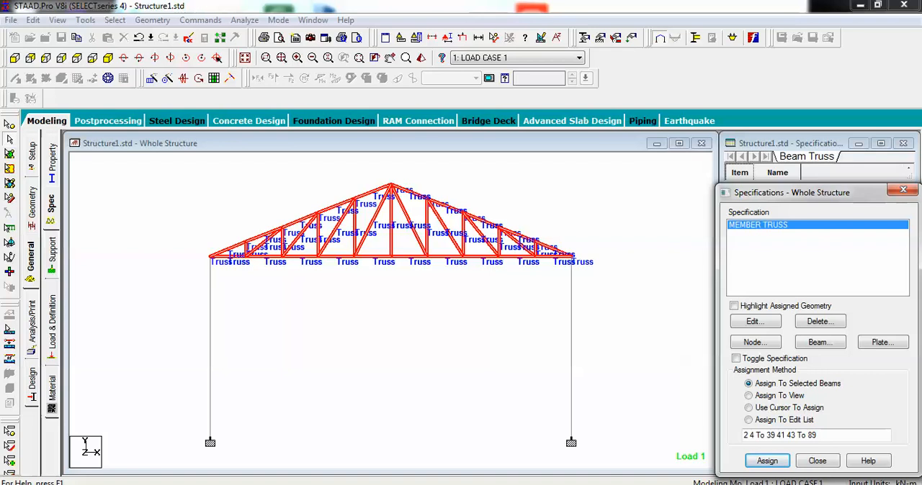
Step: Try to run the analysis on the model with the truss specification assigned
click(740, 484)
click(773, 417)
click(244, 20)
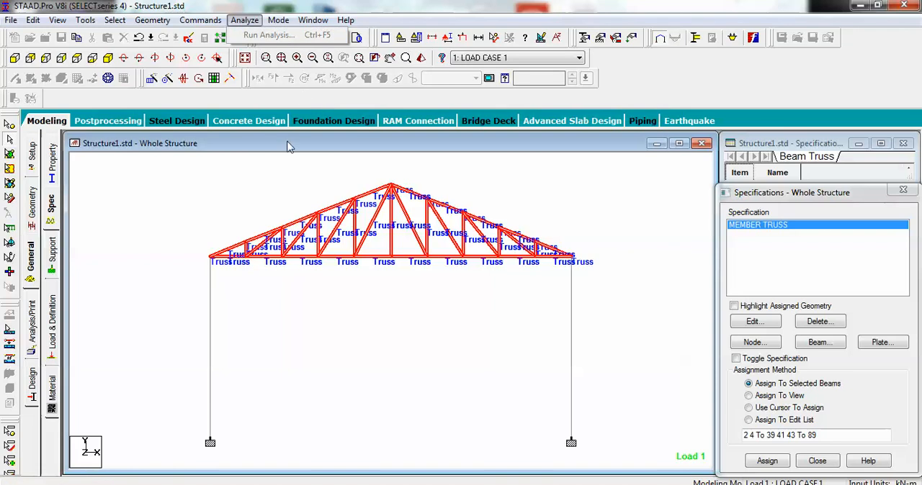
click(263, 183)
click(245, 20)
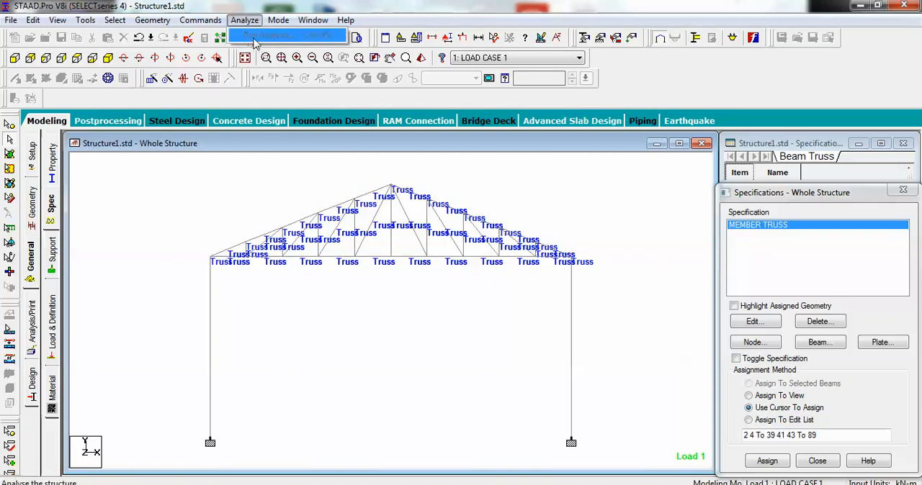
click(236, 184)
click(245, 20)
click(222, 167)
middle_drag(613, 221, 614, 237)
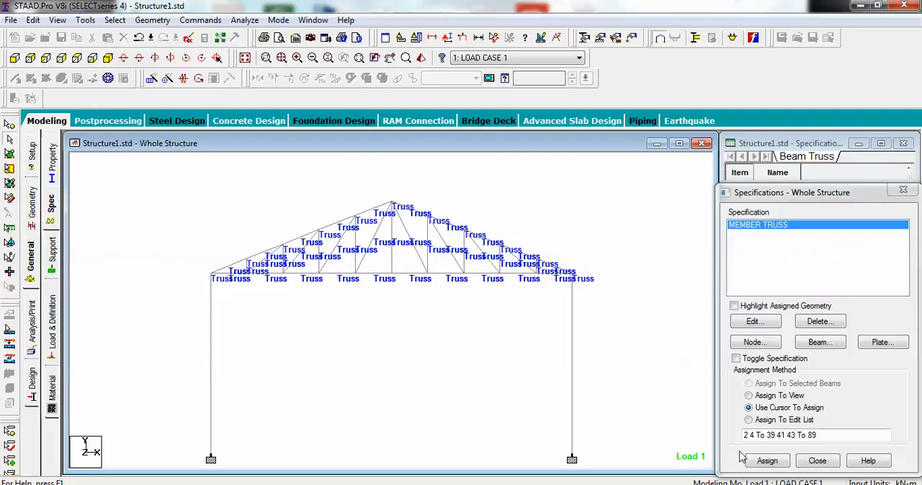
click(742, 484)
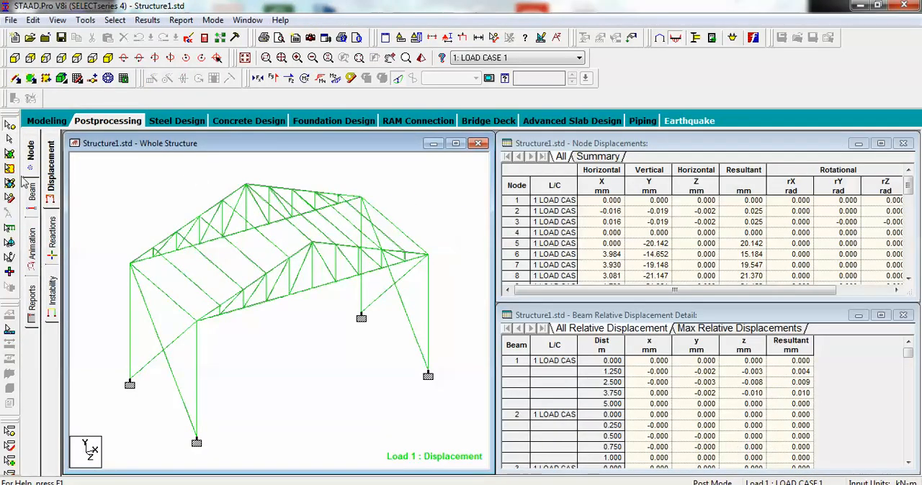
Step: Run the analysis from Modeling, proceeding without a re-analysis instruction, and stay in modeling mode when it finishes
click(46, 120)
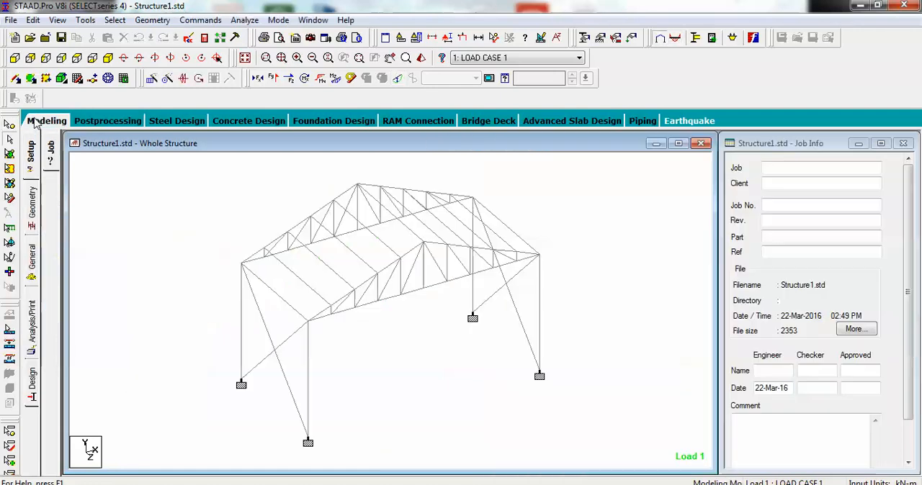
click(245, 20)
click(276, 31)
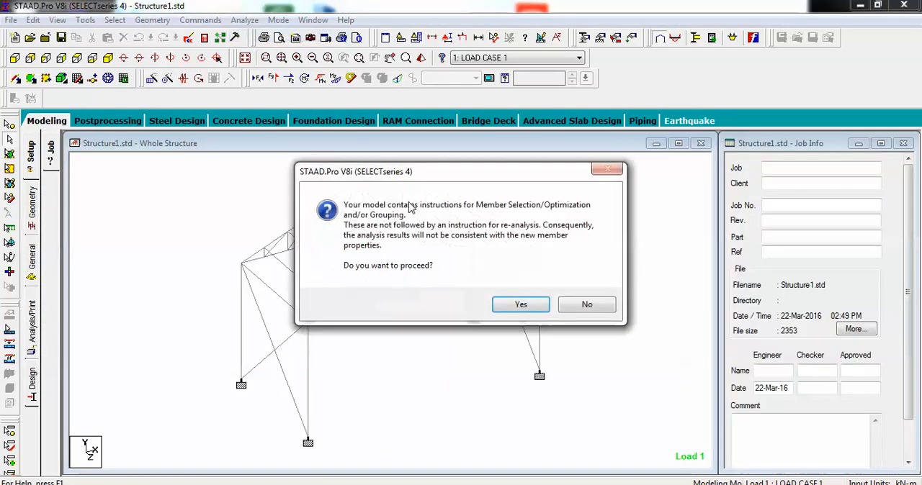
click(518, 307)
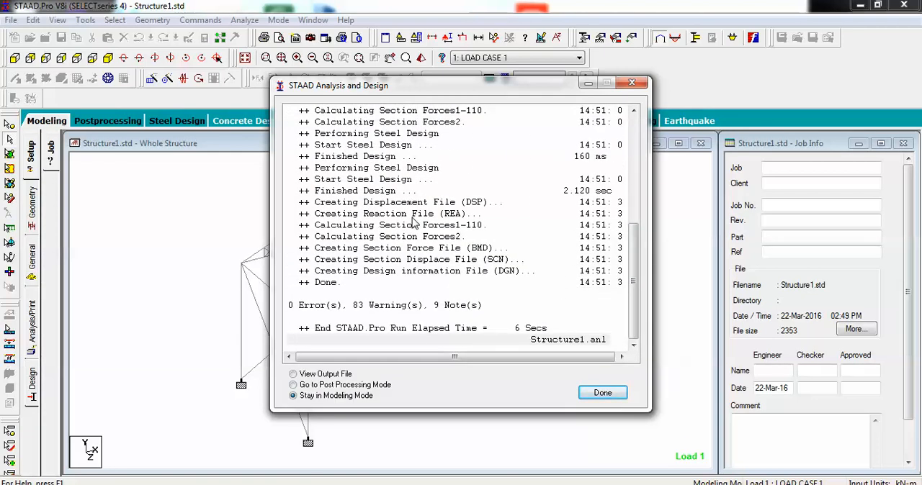
click(600, 395)
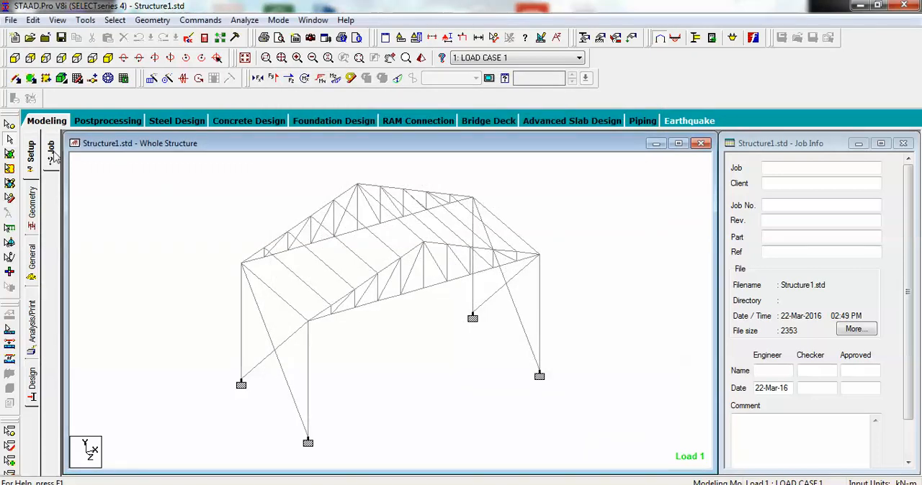
Step: Enter Postprocessing and display the beam graphs with the structure in front view
click(107, 121)
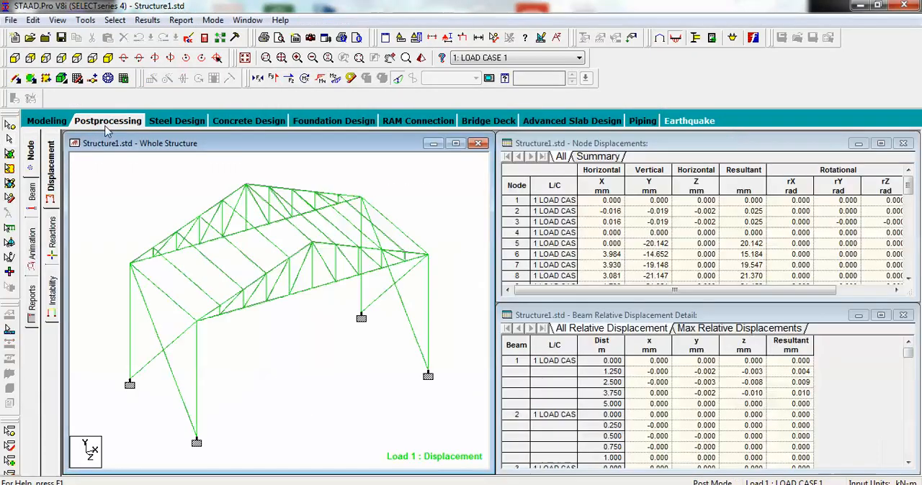
click(33, 196)
click(54, 310)
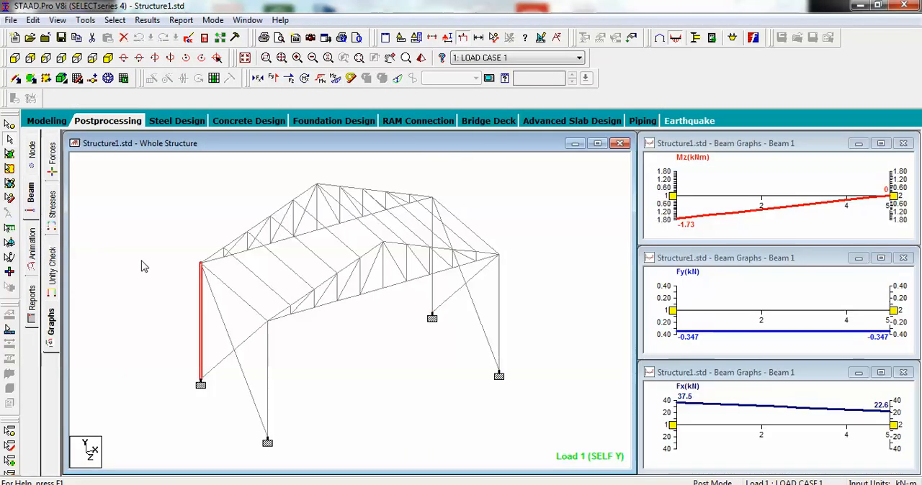
click(15, 58)
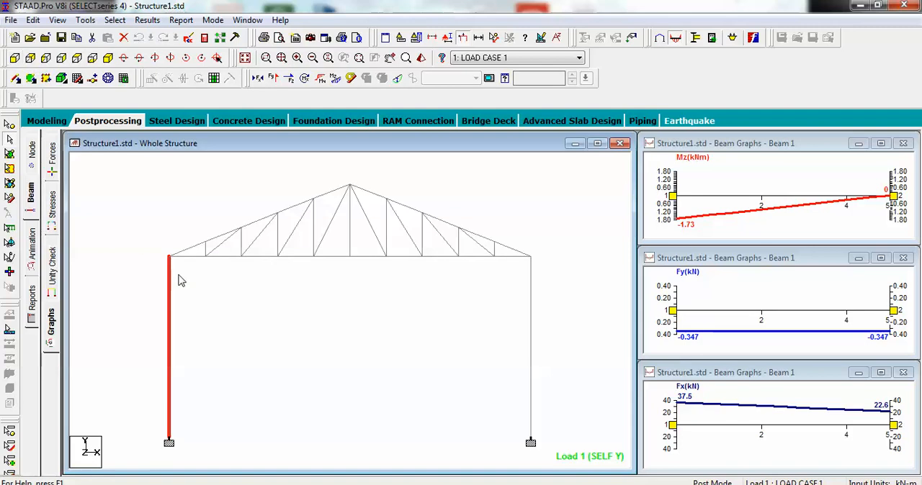
Step: Check the Mz, Fy and Fx graphs of the central vertical, its adjacent diagonal and the bottom chord member beside it
click(351, 234)
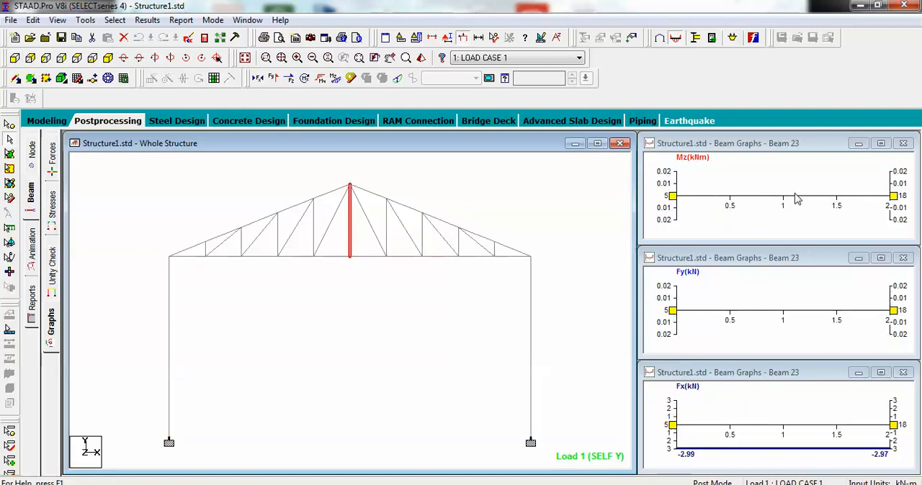
click(325, 240)
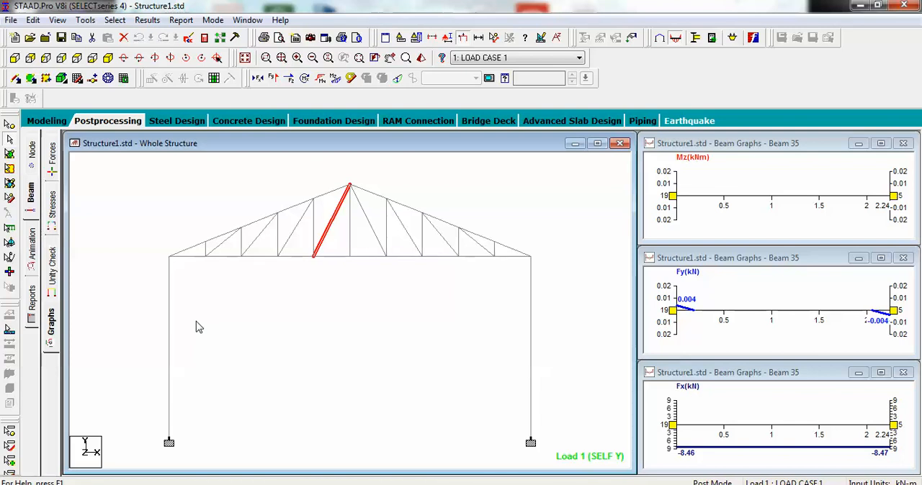
click(165, 218)
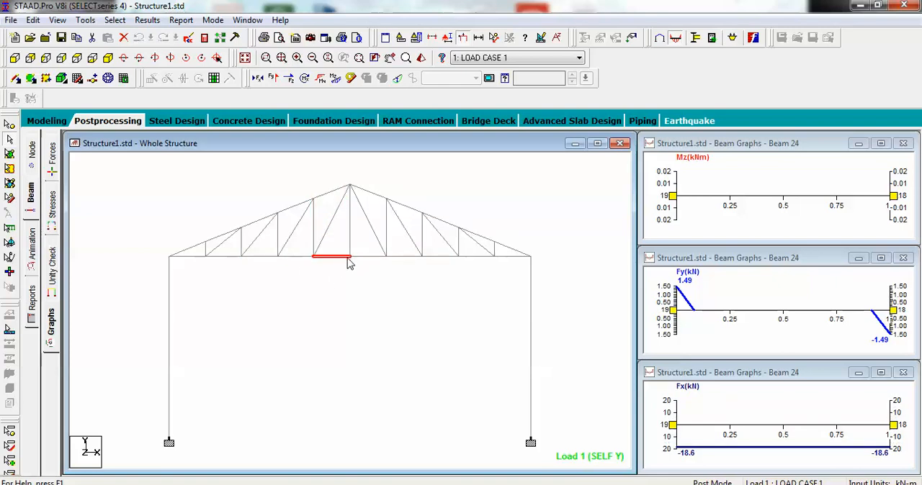
mouse_move(351, 263)
click(338, 264)
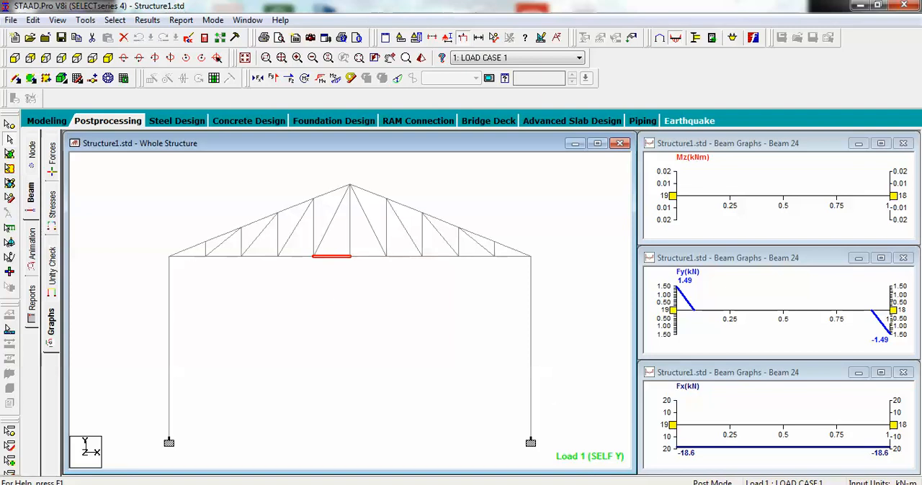
click(741, 484)
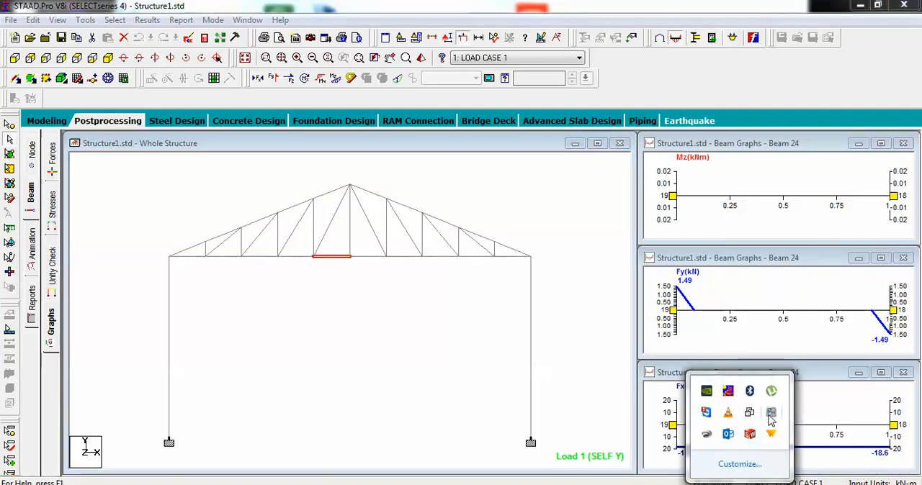
click(435, 252)
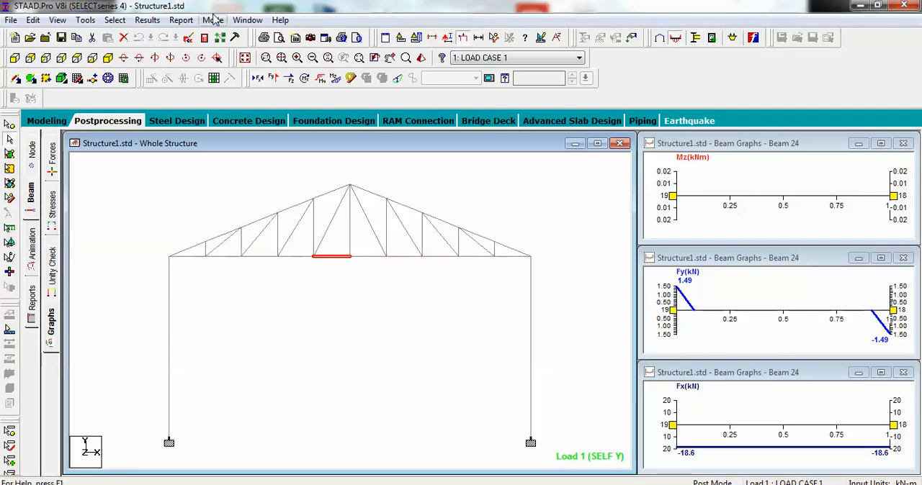
Step: Enter interactive Steel Design and create the load envelope Design Envelope 1 with LOAD CASE 1, without limiting the list to combinations
click(213, 21)
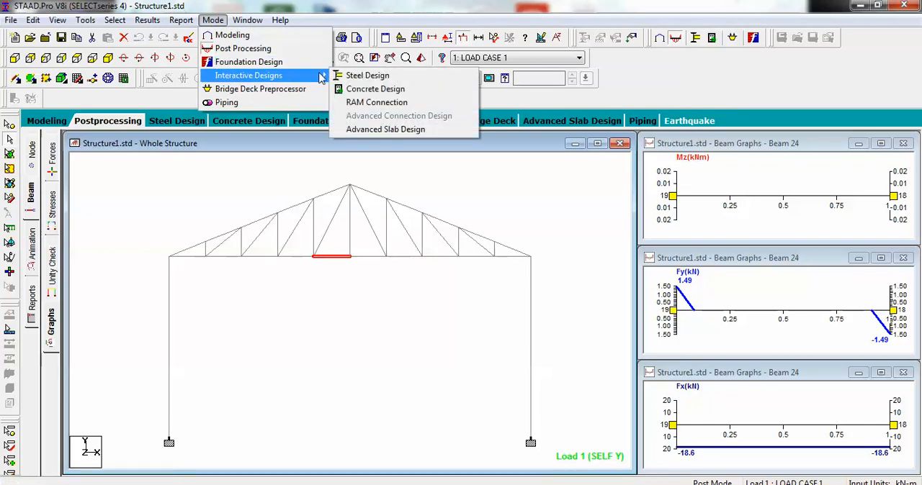
click(364, 75)
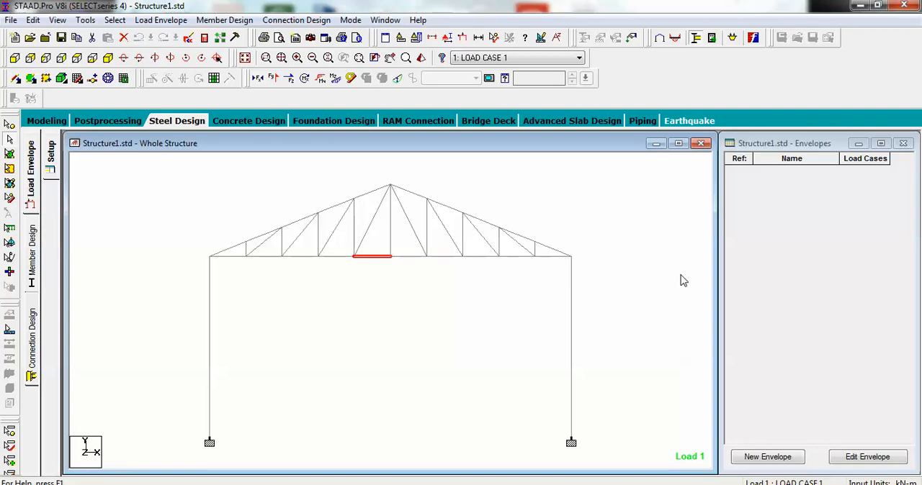
click(768, 461)
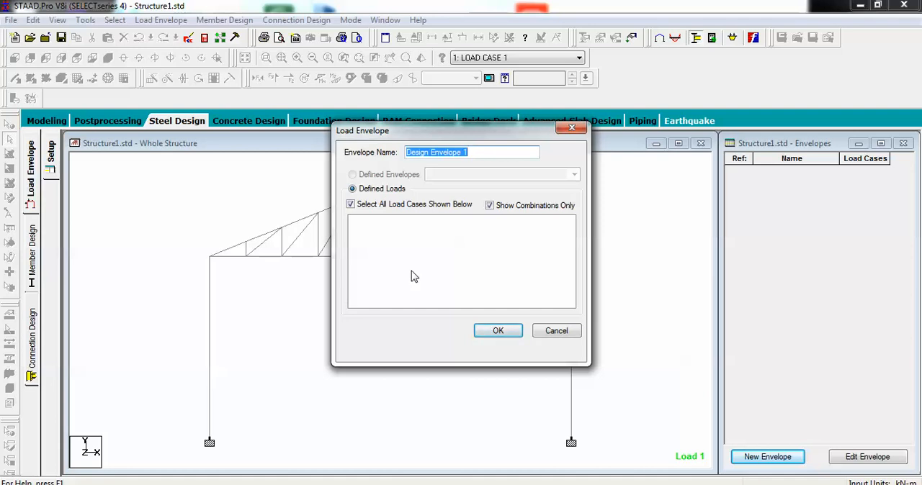
click(490, 205)
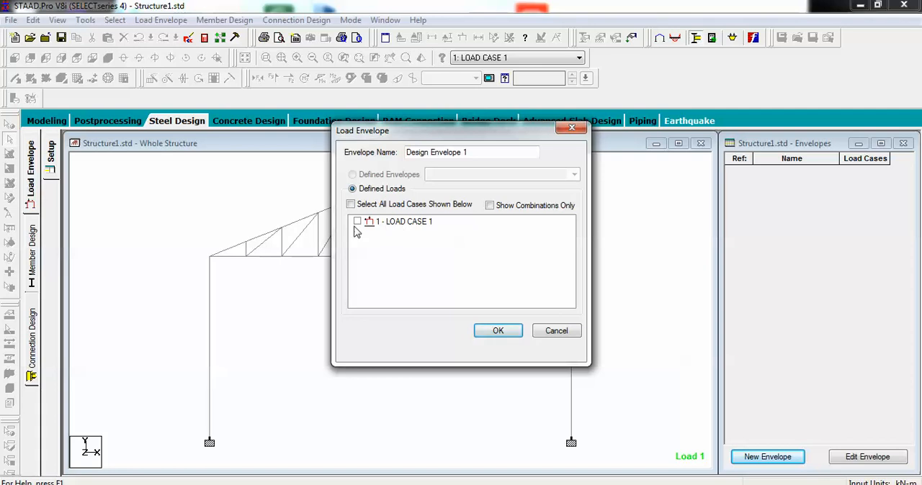
click(513, 335)
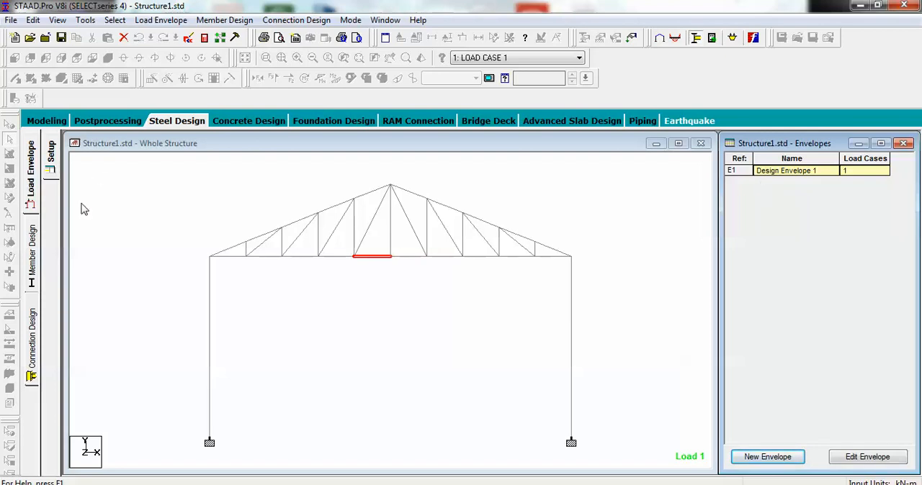
Step: Open the member setup of Member Design for the truss structure
click(32, 252)
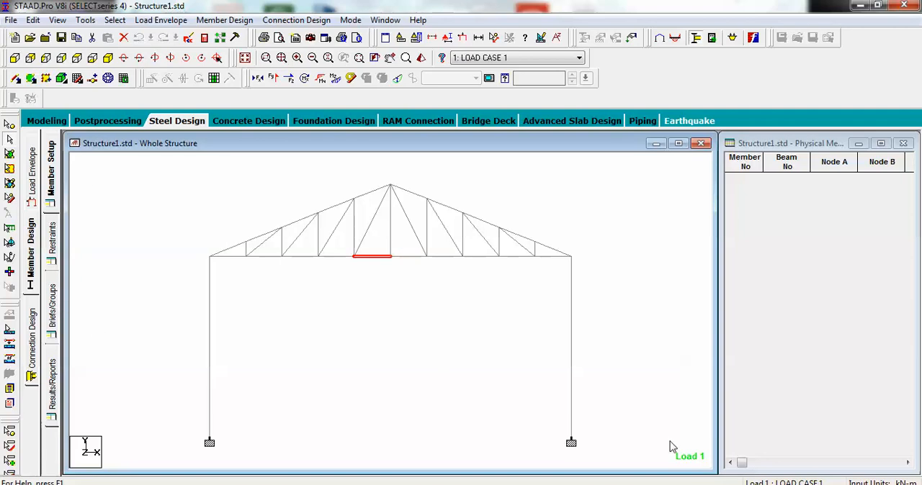
click(739, 484)
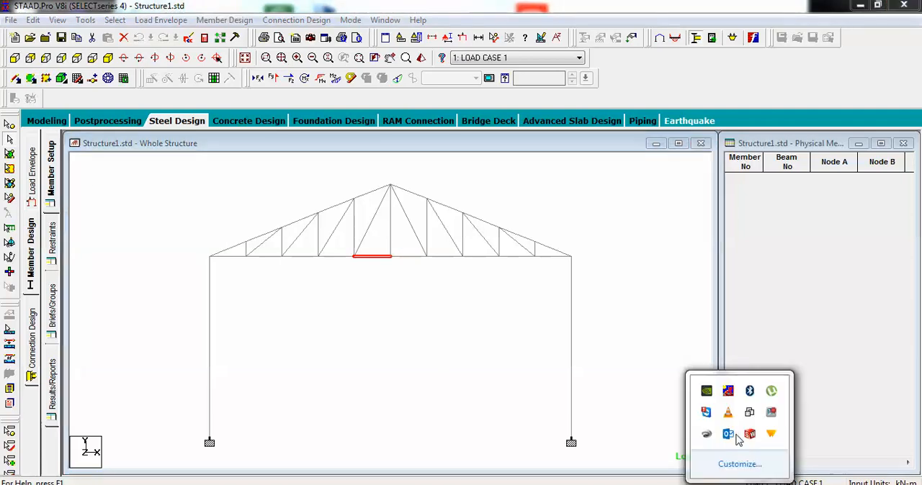
click(772, 415)
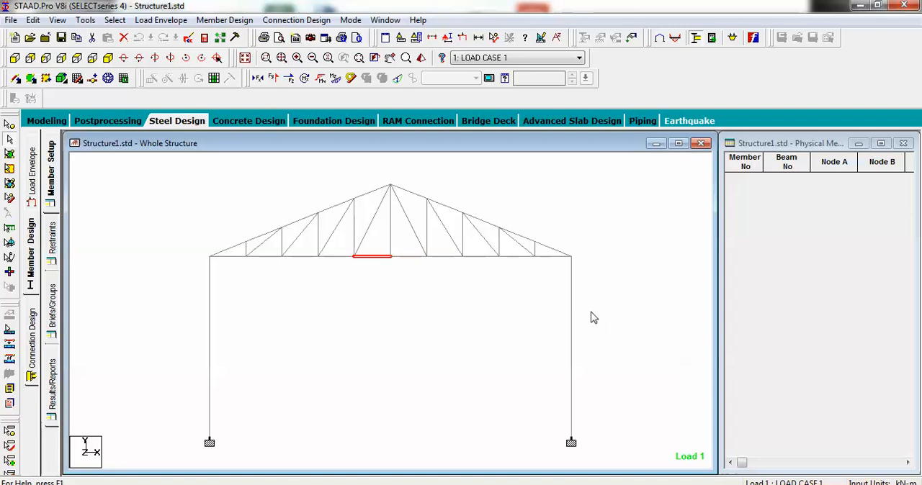
key(Left)
key(Left)
key(Left)
key(Left)
key(Left)
key(Left)
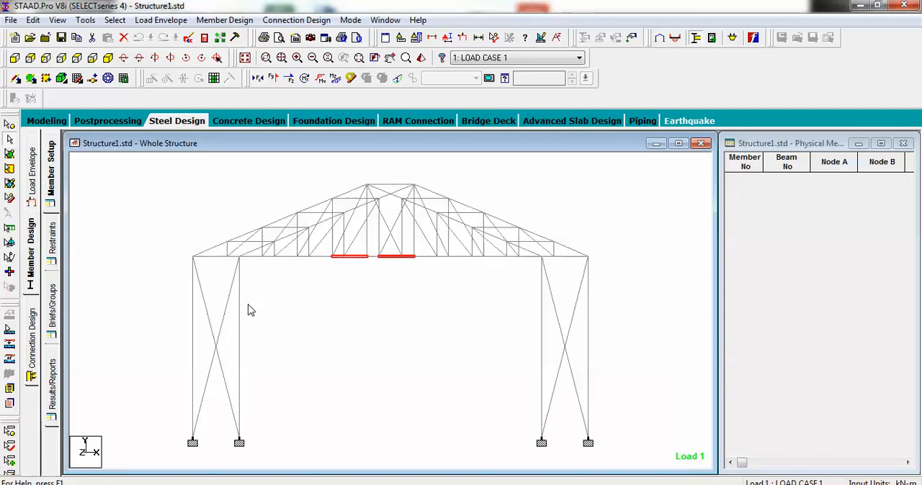
key(Left)
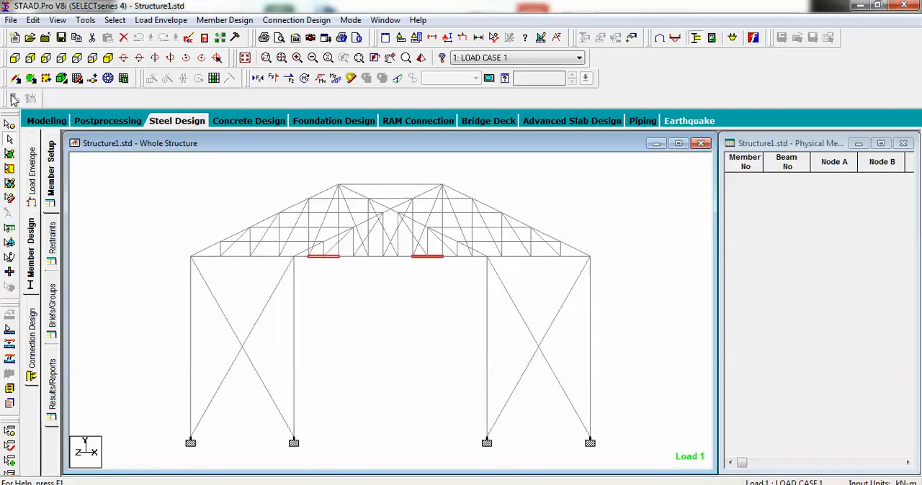
Step: Try to form one physical member from the overlapping fourth bottom chord beams of both trusses
click(14, 58)
click(237, 257)
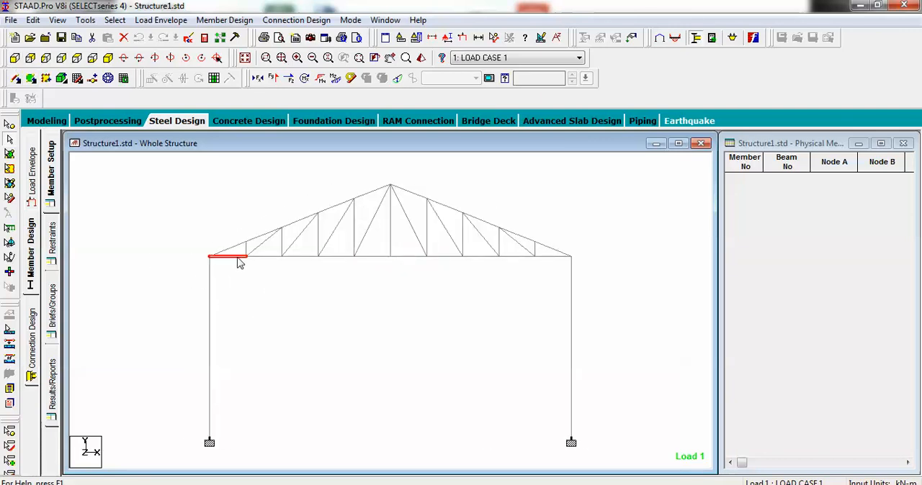
click(265, 258)
click(295, 259)
click(334, 260)
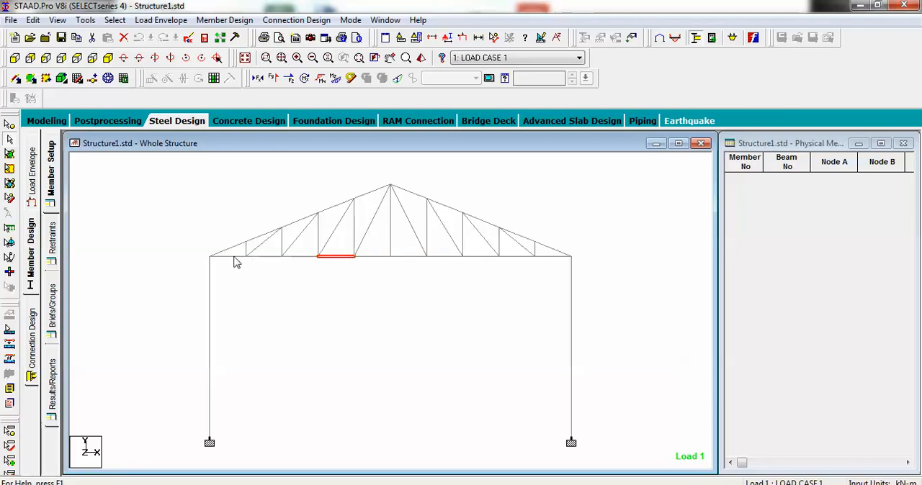
mouse_move(236, 263)
key(Right)
key(Right)
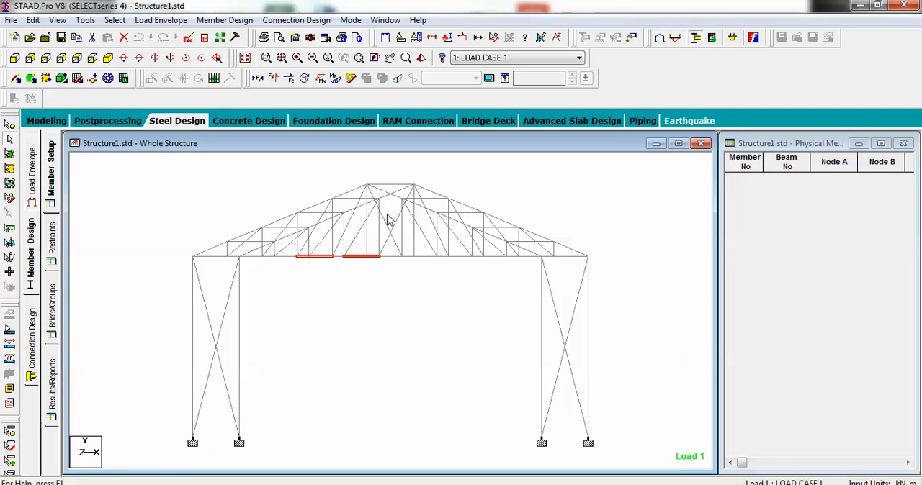
middle_drag(342, 297, 371, 311)
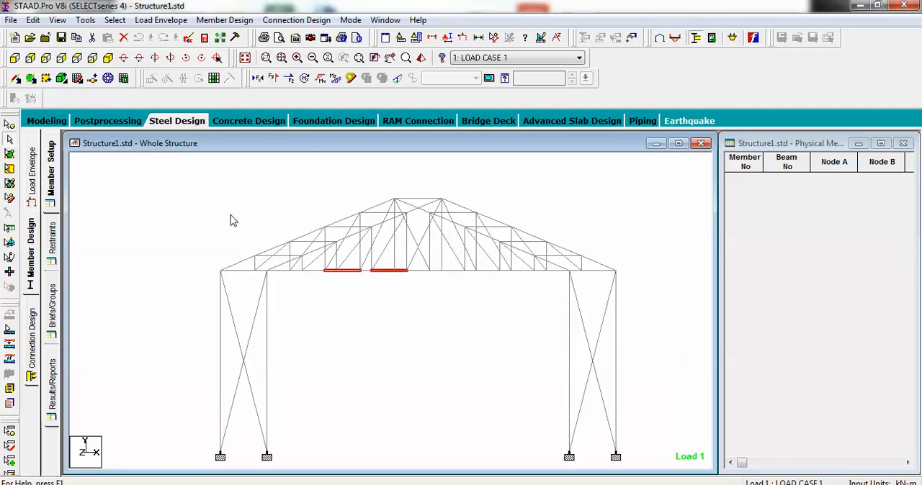
click(225, 20)
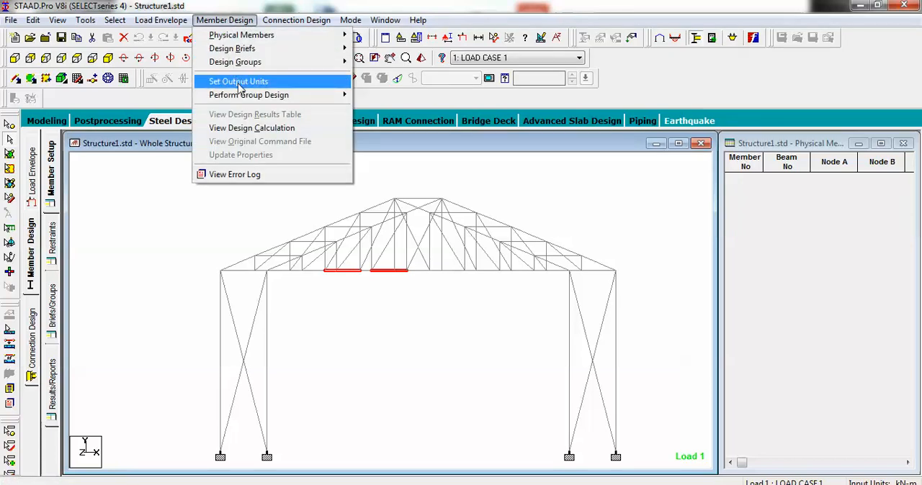
mouse_move(253, 67)
mouse_move(254, 39)
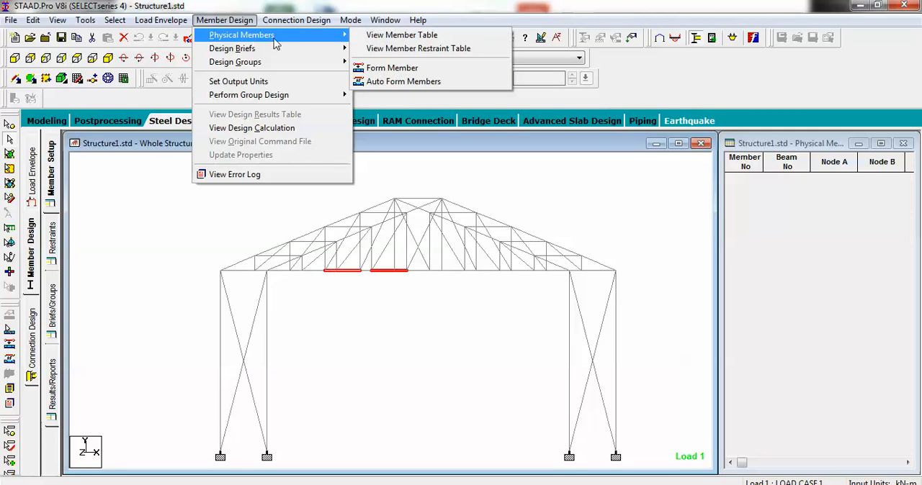
click(388, 72)
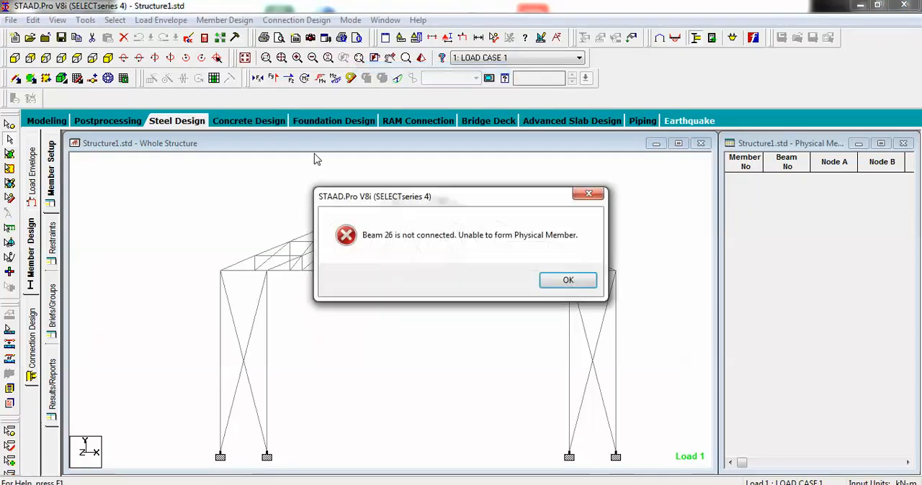
click(589, 193)
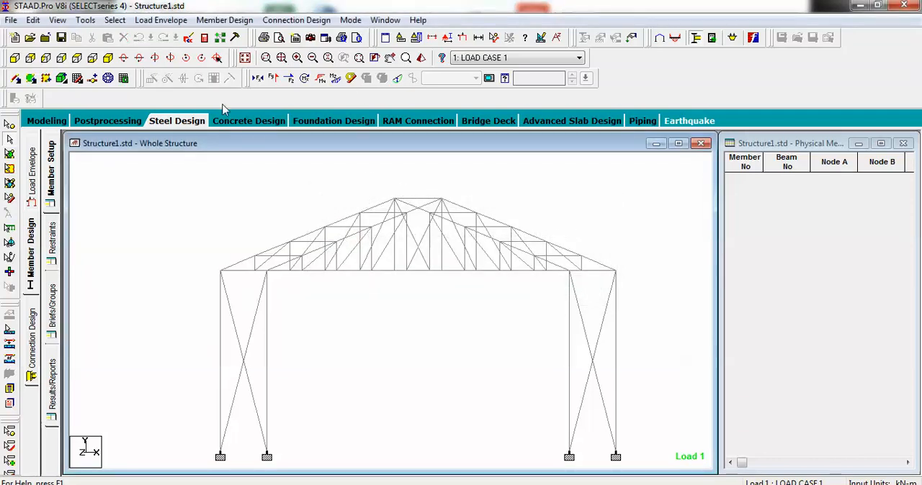
Step: Try to form a physical member with no beams selected
click(229, 20)
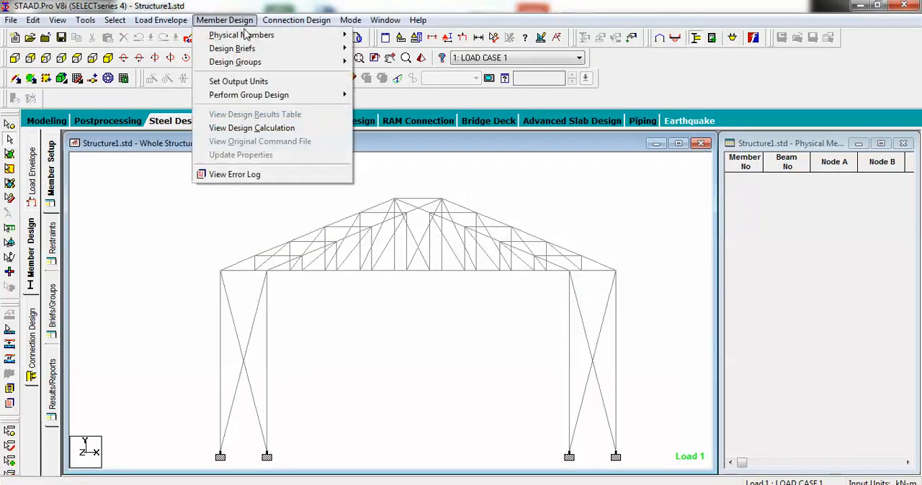
click(384, 69)
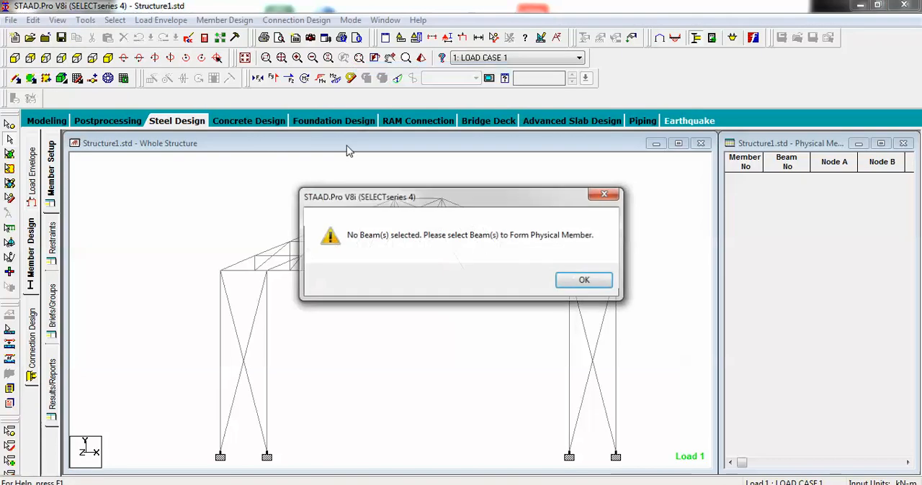
click(583, 281)
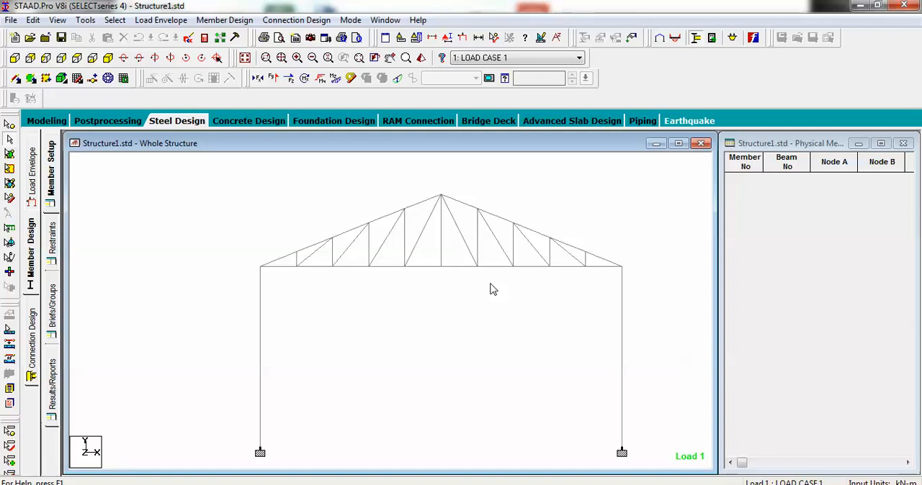
Step: Try to form a physical member from all beams of the structure
middle_drag(373, 278, 400, 330)
key(ctrl+a)
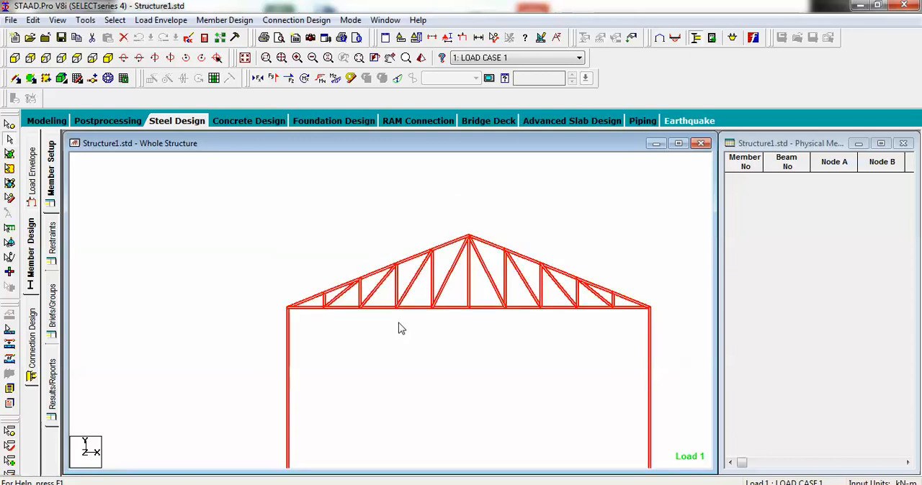
key(Left)
key(Left)
key(Left)
key(Left)
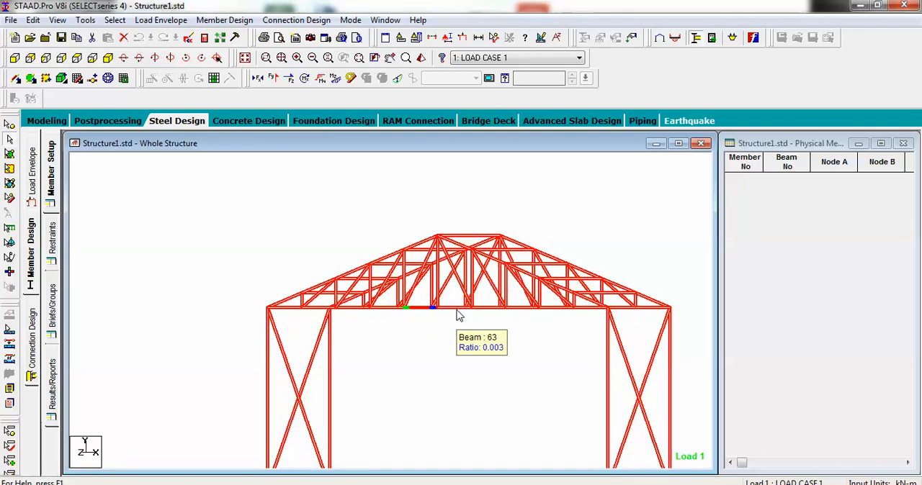
click(224, 19)
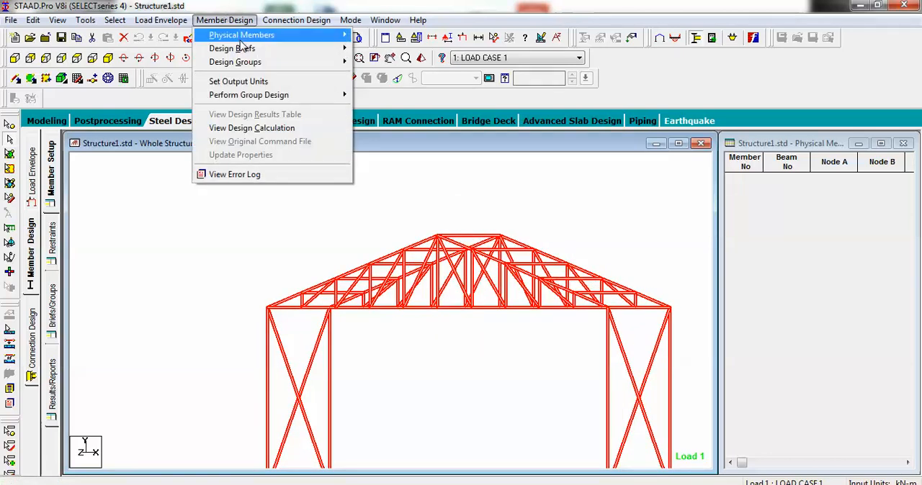
mouse_move(241, 38)
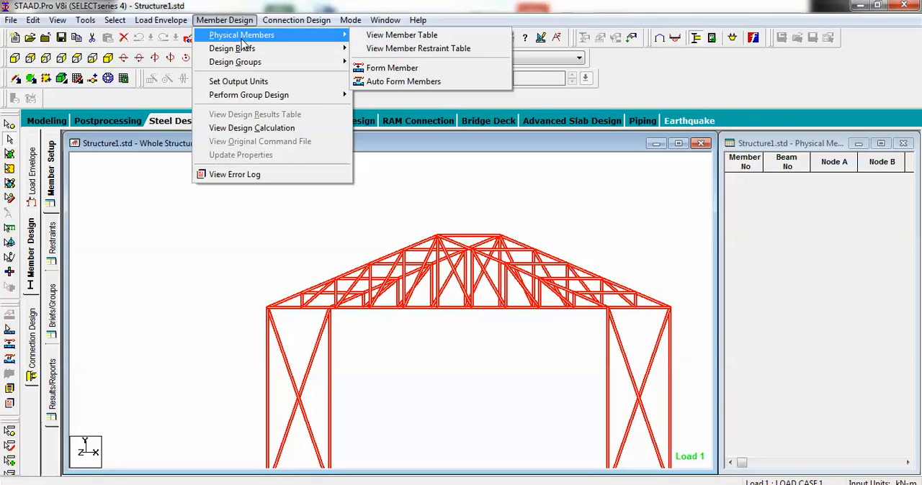
click(389, 69)
click(575, 281)
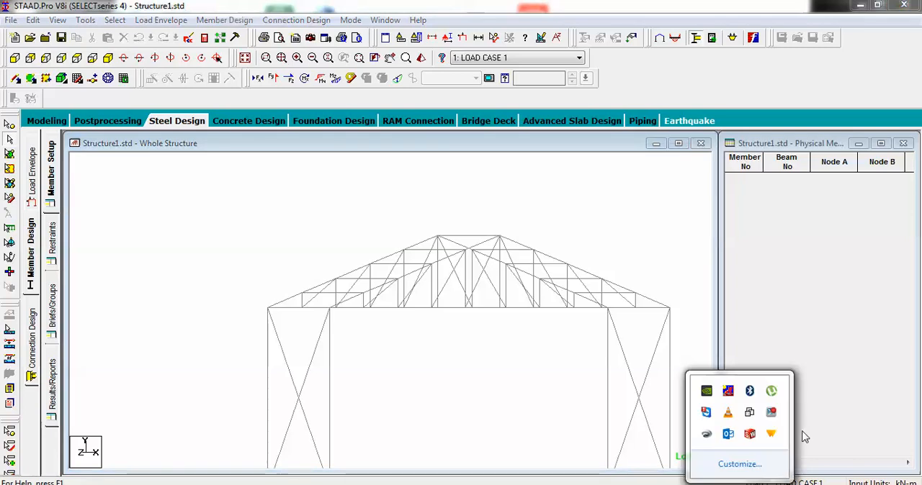
Step: Form a physical member from the outermost left column
click(776, 431)
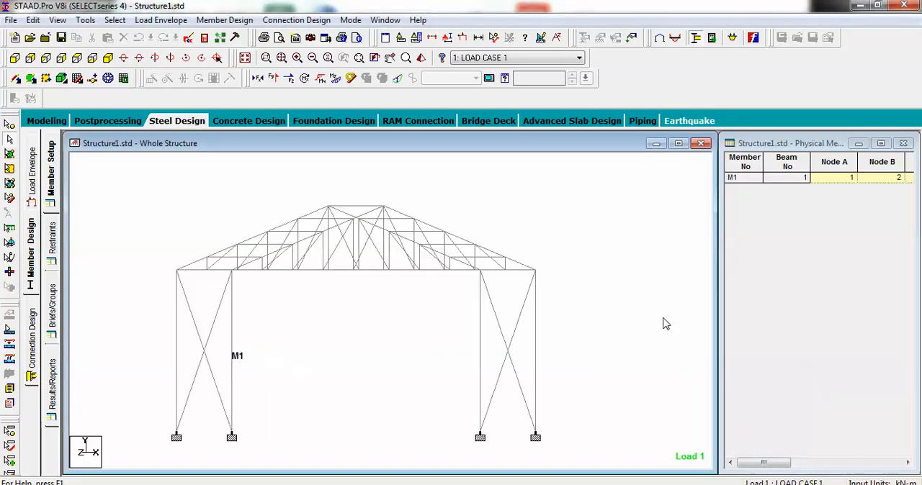
click(178, 332)
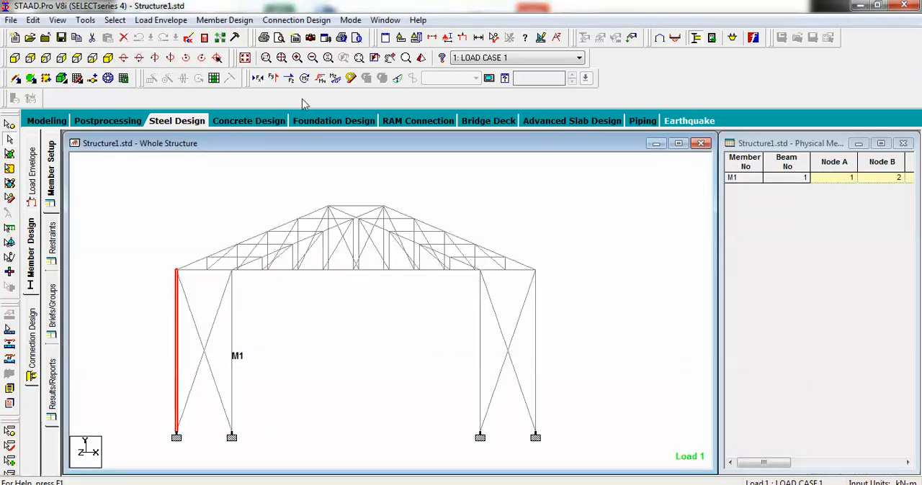
click(238, 20)
mouse_move(288, 35)
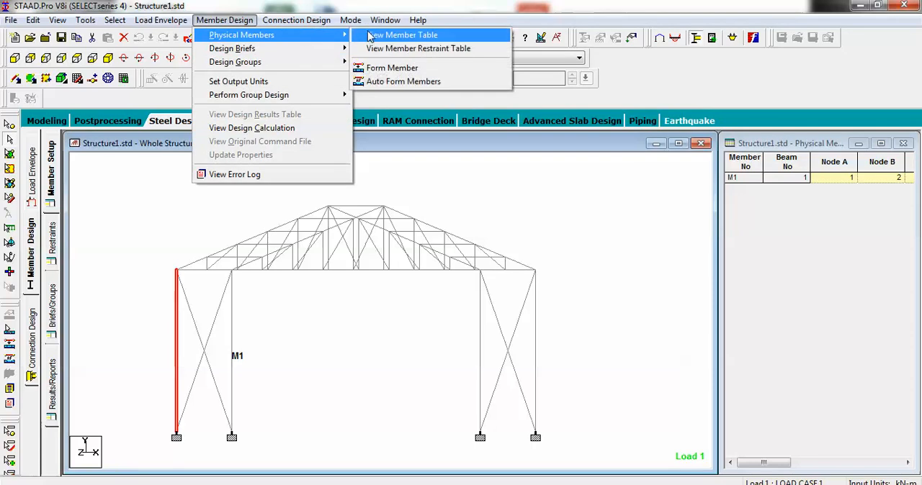
click(395, 69)
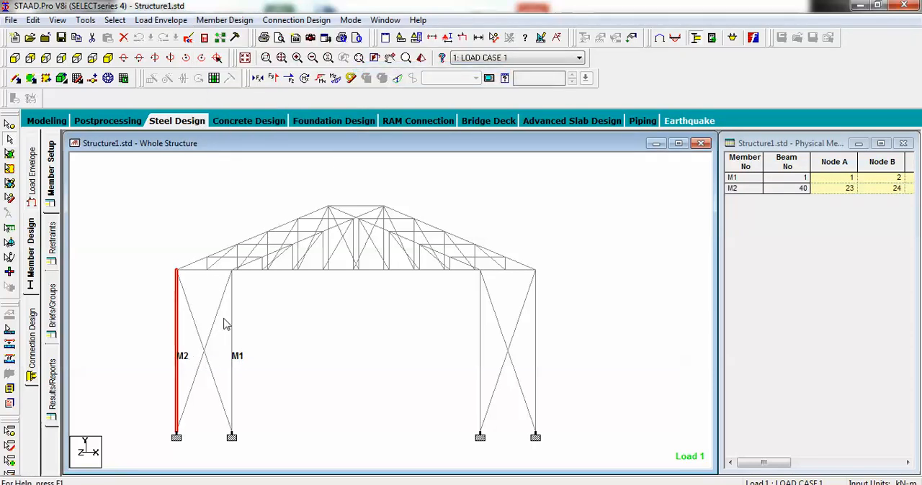
Step: Form a physical member from the left-side diagonal brace running from the outer column's base to the inner column's top
click(234, 272)
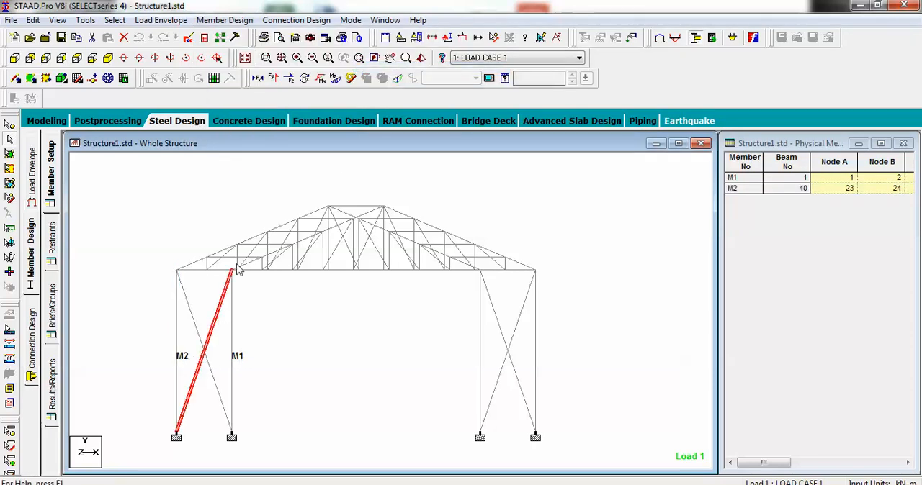
click(232, 20)
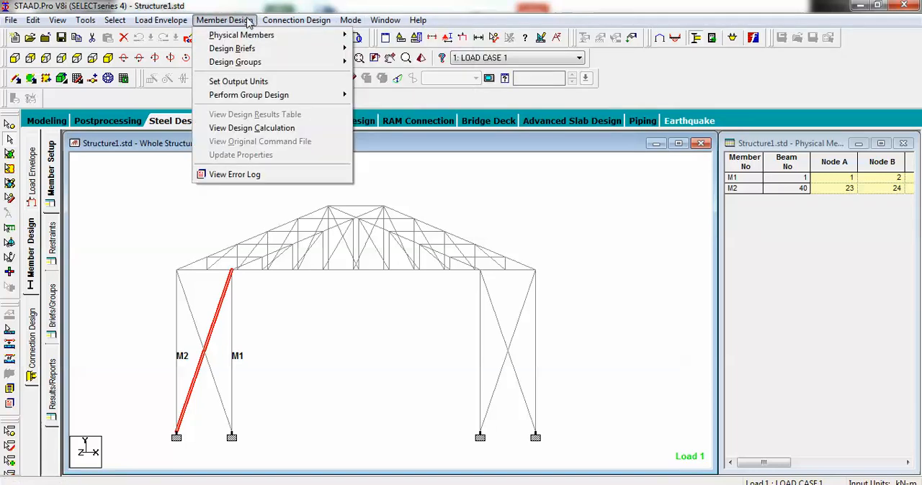
mouse_move(309, 34)
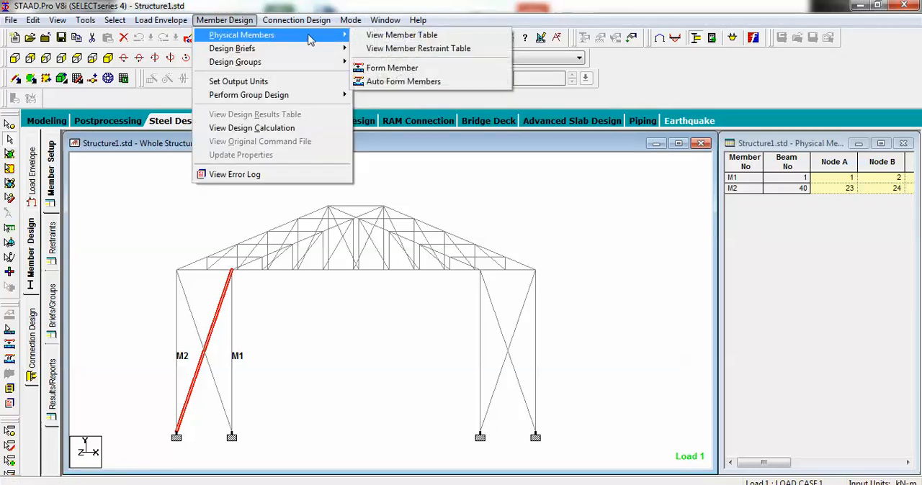
Step: Switch to the front view, select all beams of the structure and auto-form physical members from them
click(381, 68)
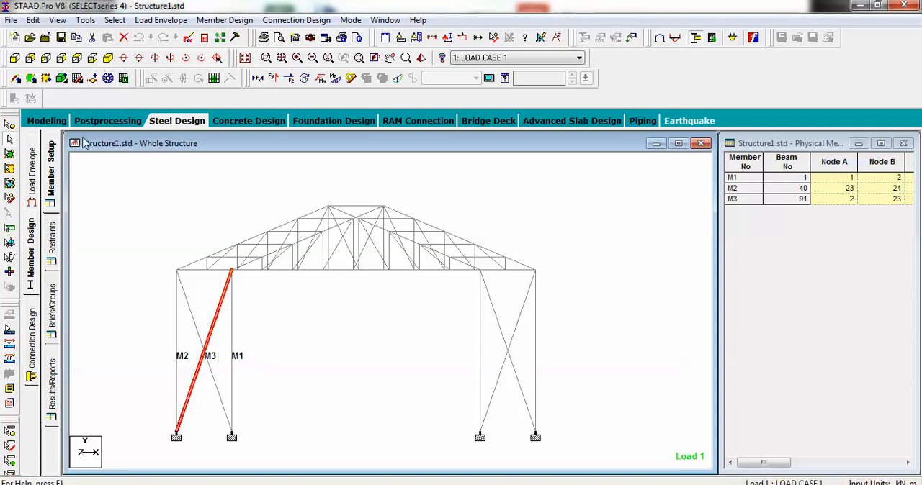
click(29, 61)
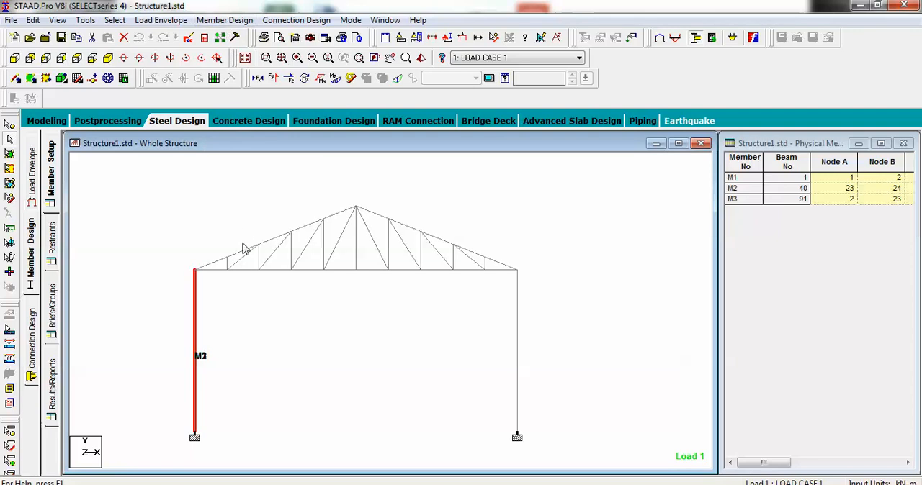
key(ctrl+a)
click(232, 23)
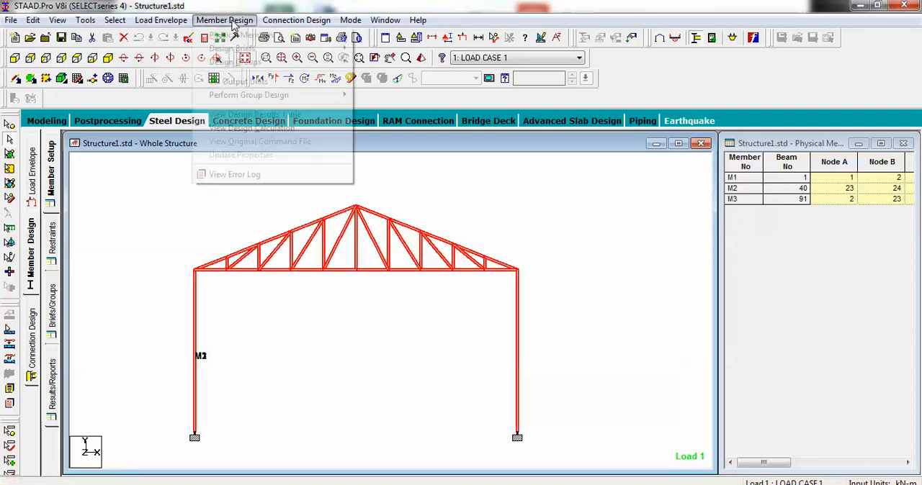
mouse_move(241, 35)
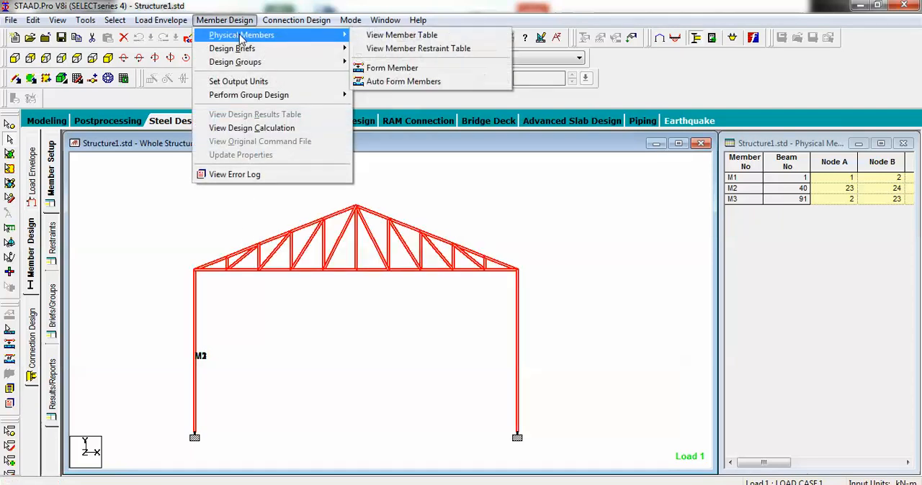
click(404, 81)
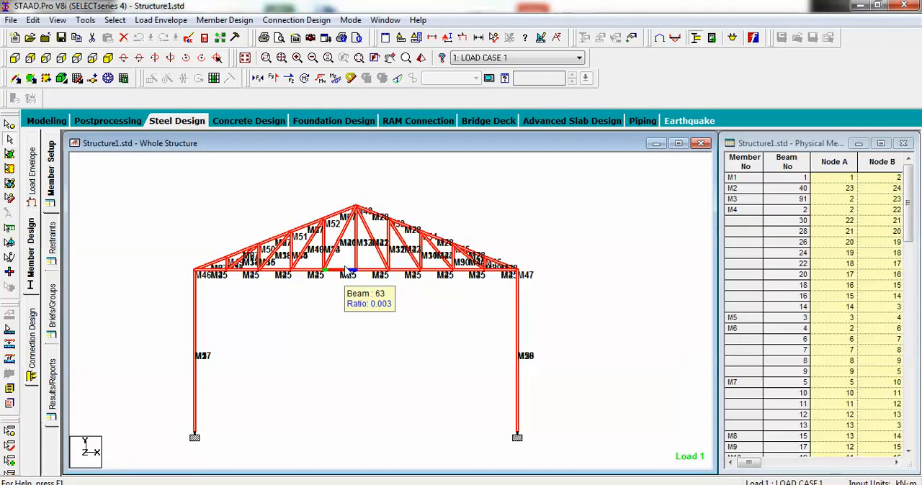
Step: Examine the physical member labels across the trusses and braced columns, and read through the physical member table
middle_drag(335, 252, 376, 297)
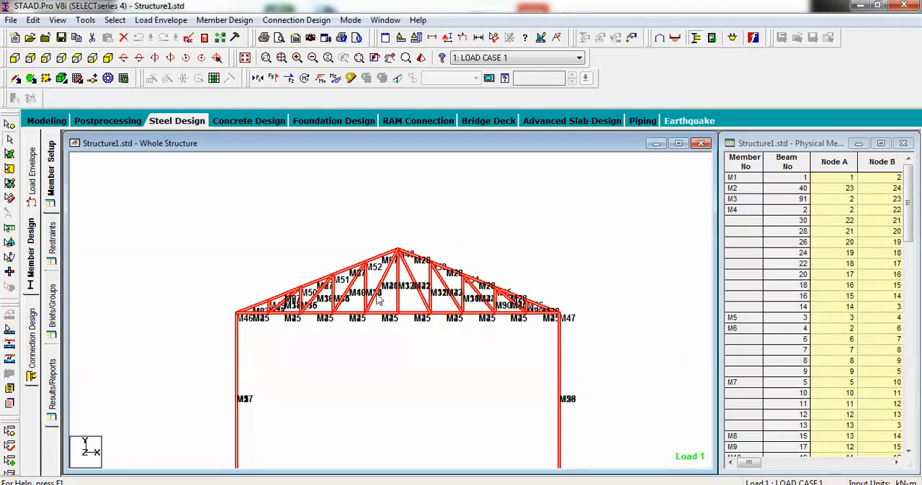
key(Left)
key(Left)
key(Left)
key(Left)
key(Left)
key(Left)
key(Left)
key(Left)
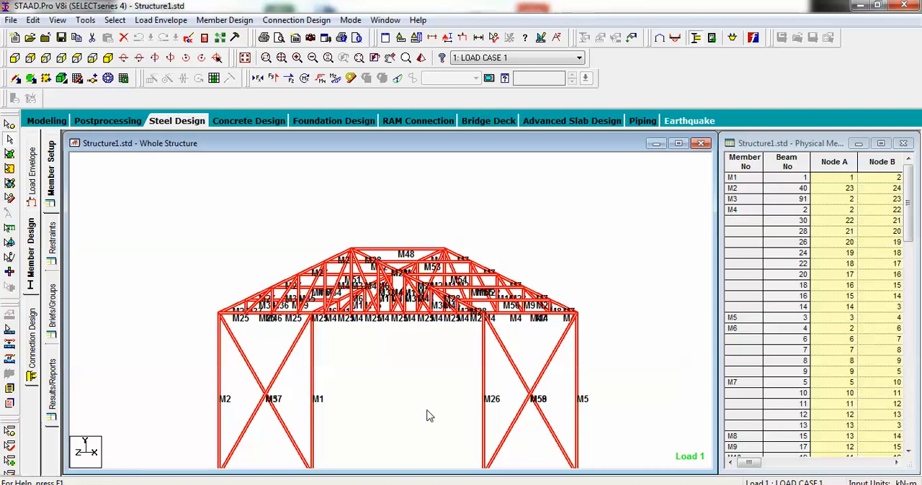
middle_drag(428, 412, 475, 382)
click(14, 58)
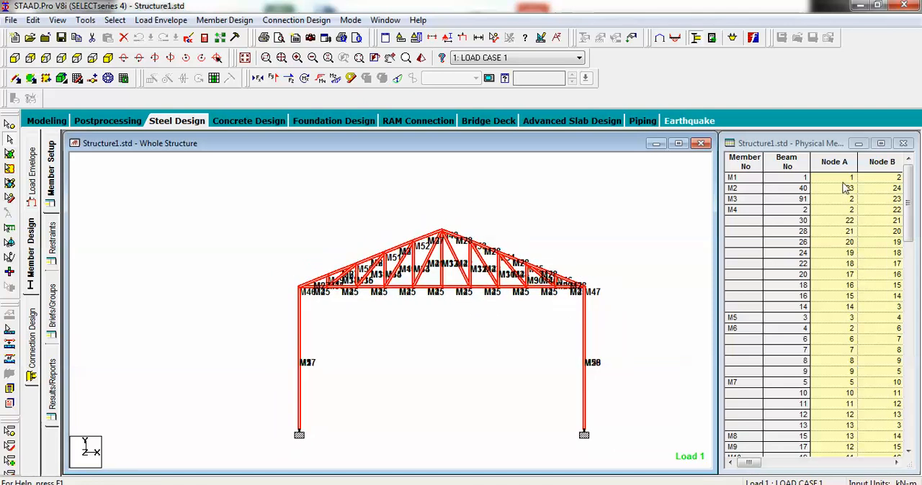
click(910, 451)
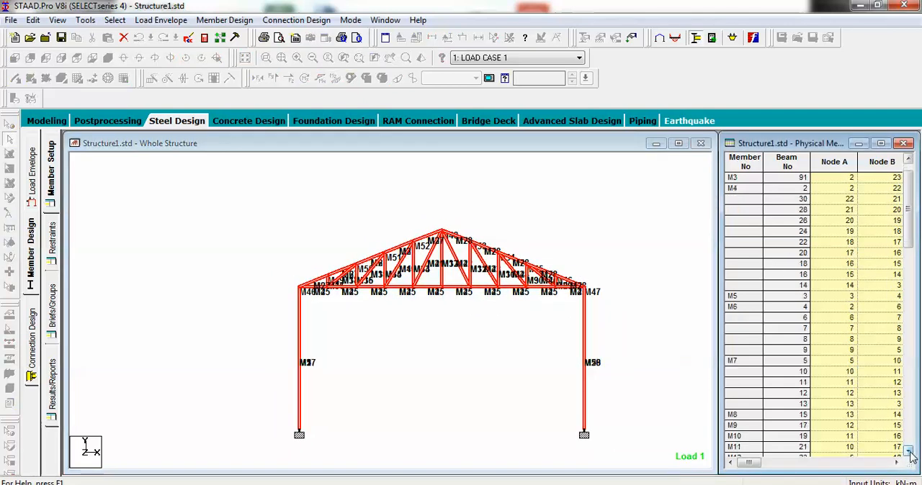
click(910, 452)
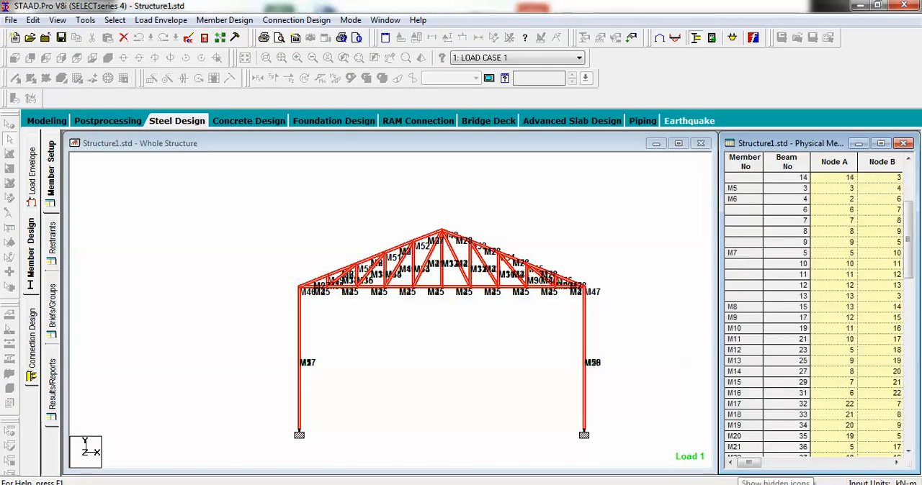
click(740, 484)
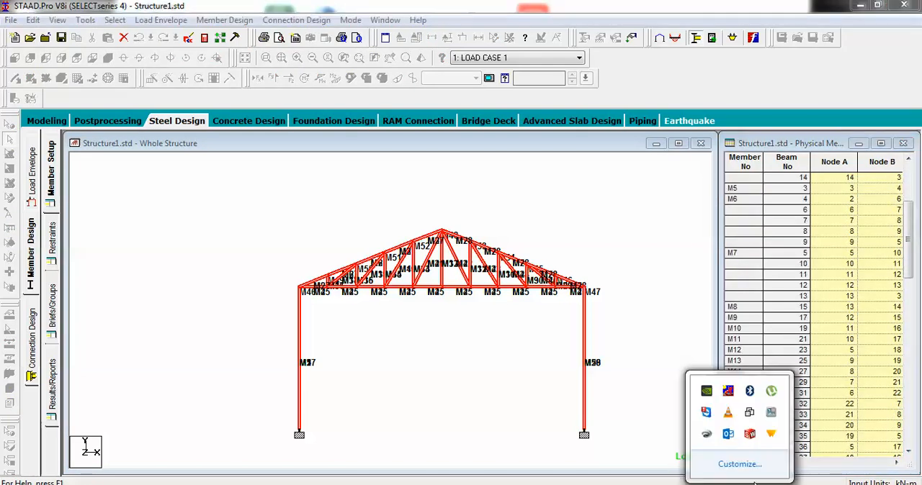
click(769, 421)
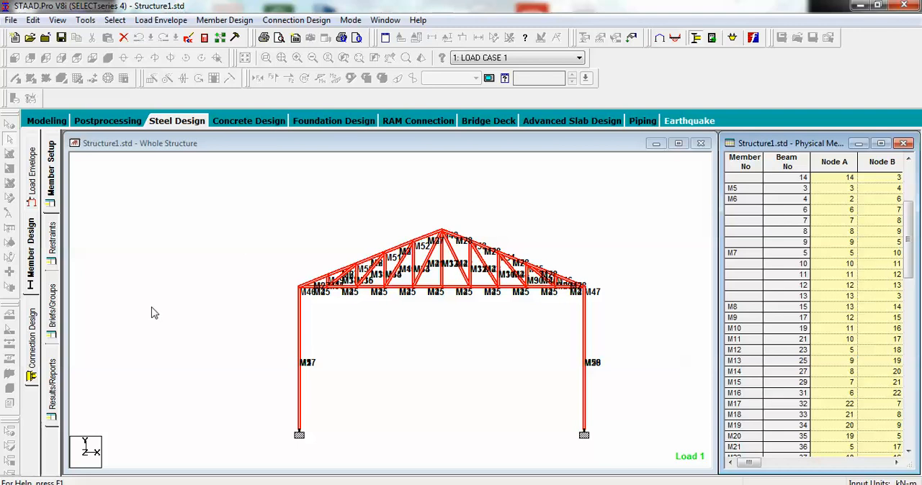
Step: Create a new design brief with IS800 as the design code, keeping the default steel parameters
click(51, 311)
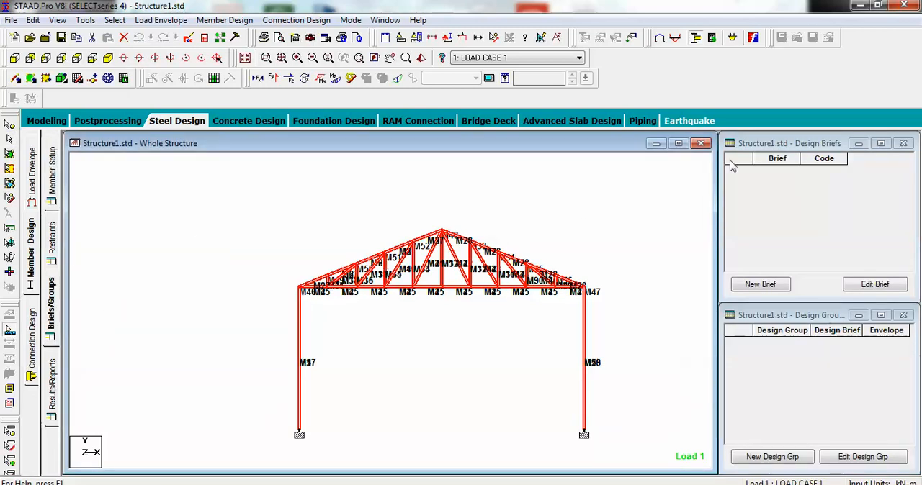
click(782, 285)
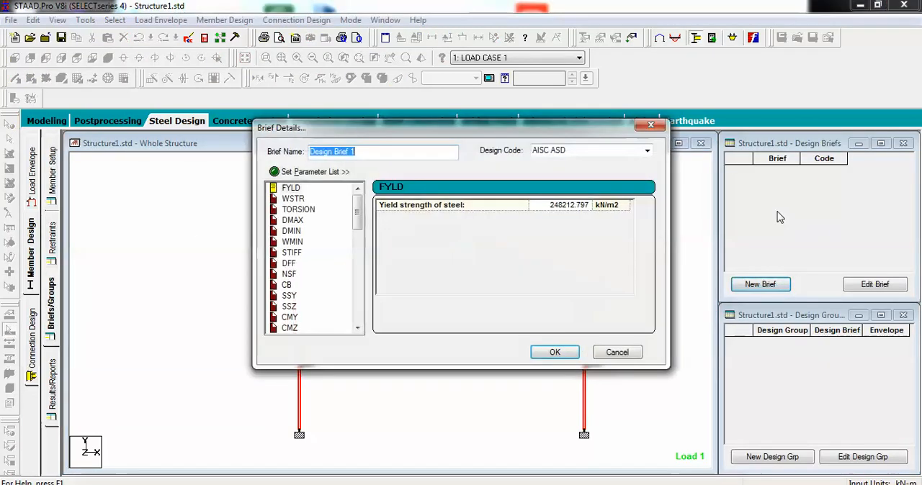
drag(517, 141, 473, 201)
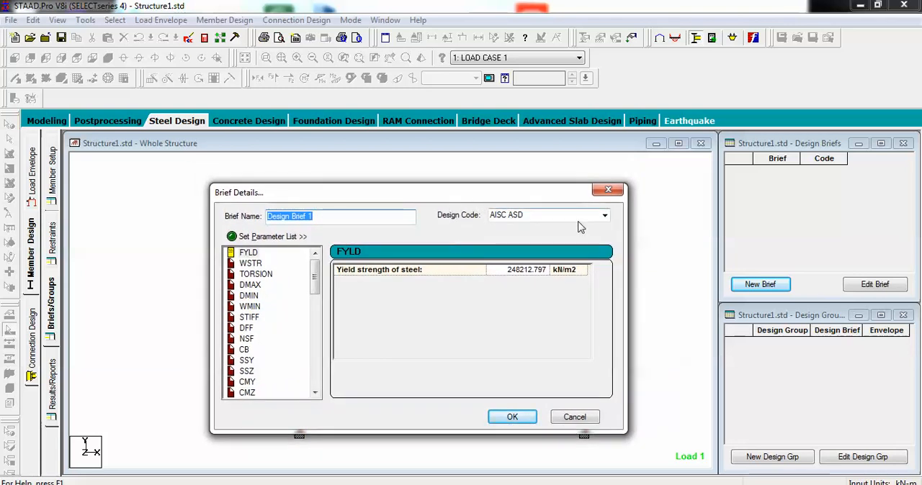
click(605, 216)
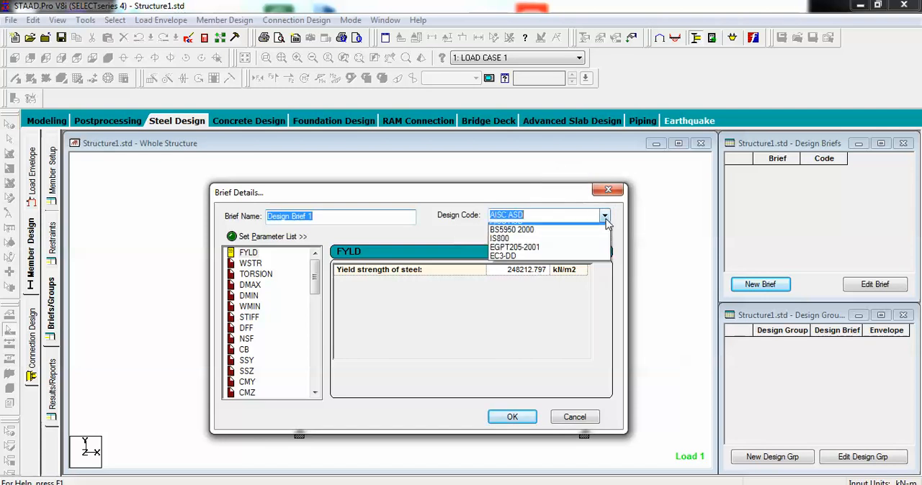
click(535, 246)
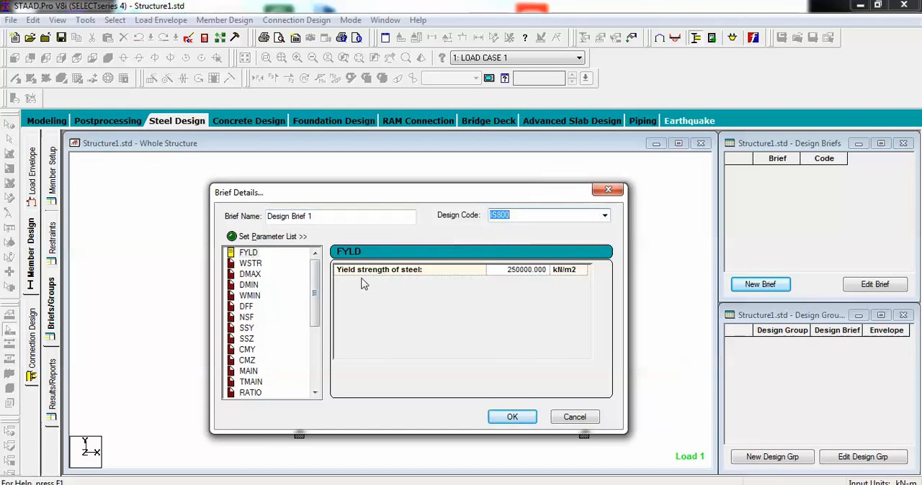
click(512, 417)
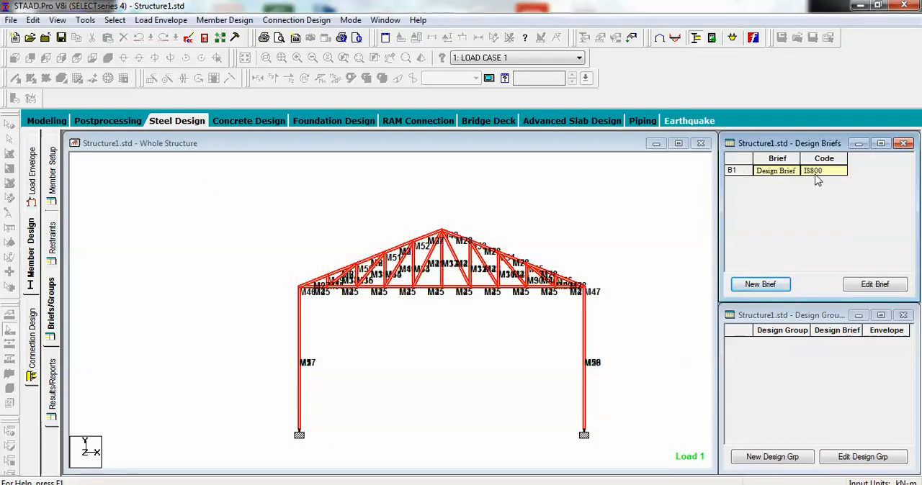
Step: Start a new design group with Design Envelope 1 and Design Brief 1, and add it under the Group root
click(788, 465)
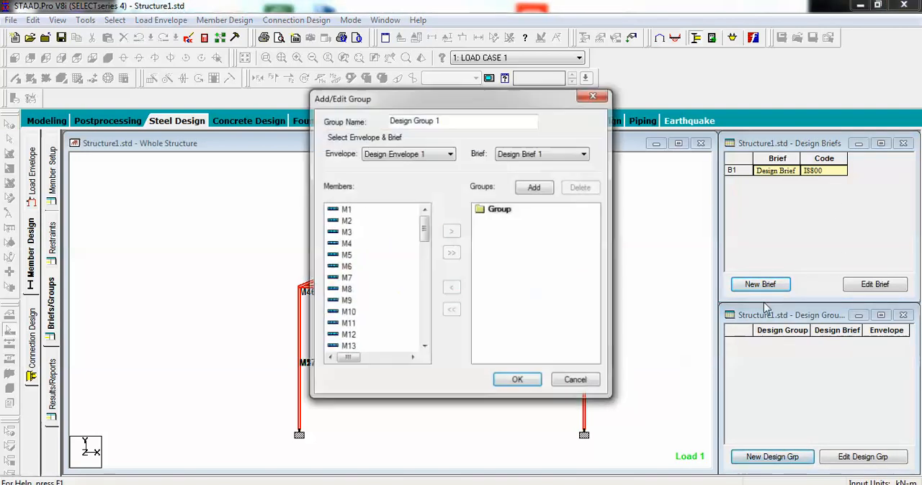
drag(499, 99, 541, 122)
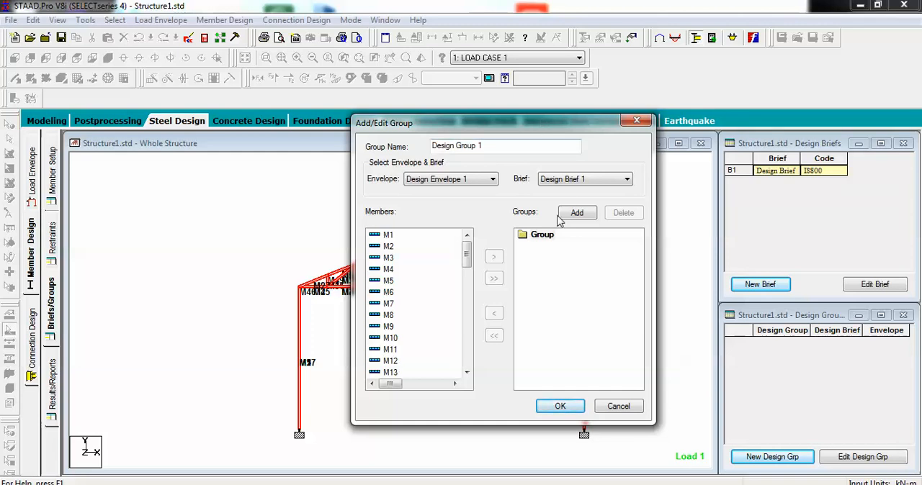
click(544, 238)
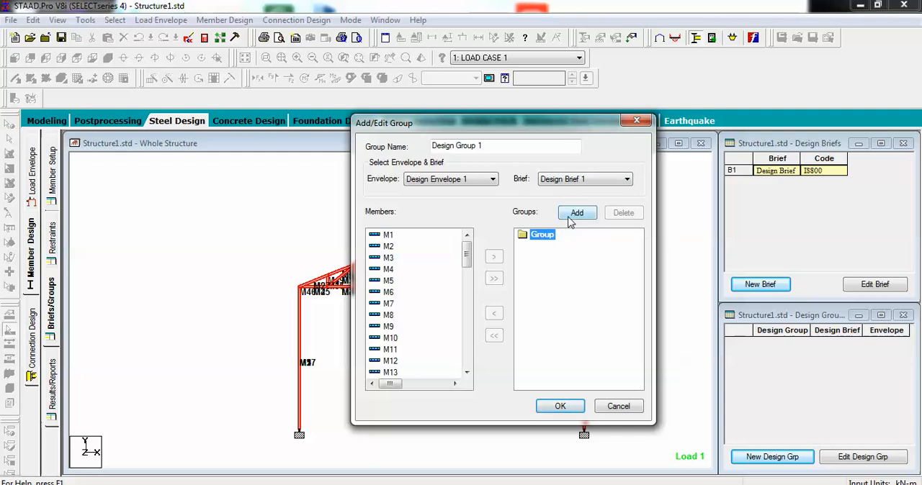
click(569, 214)
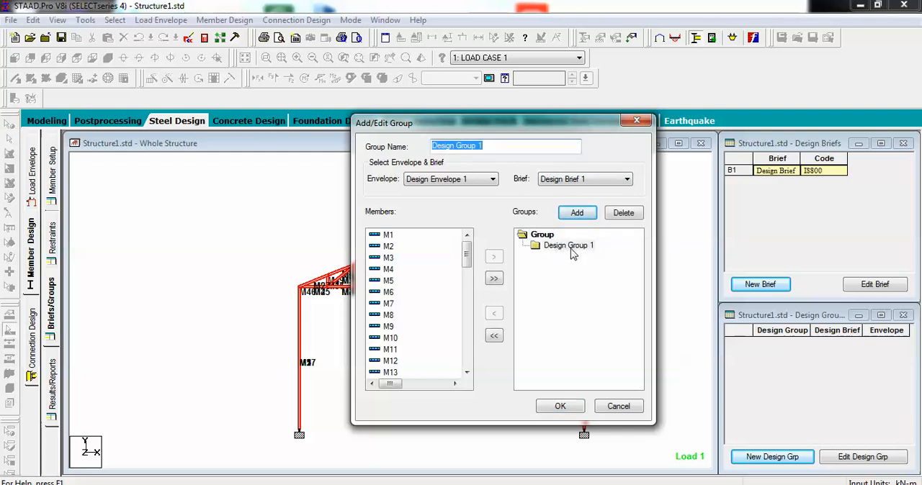
click(569, 250)
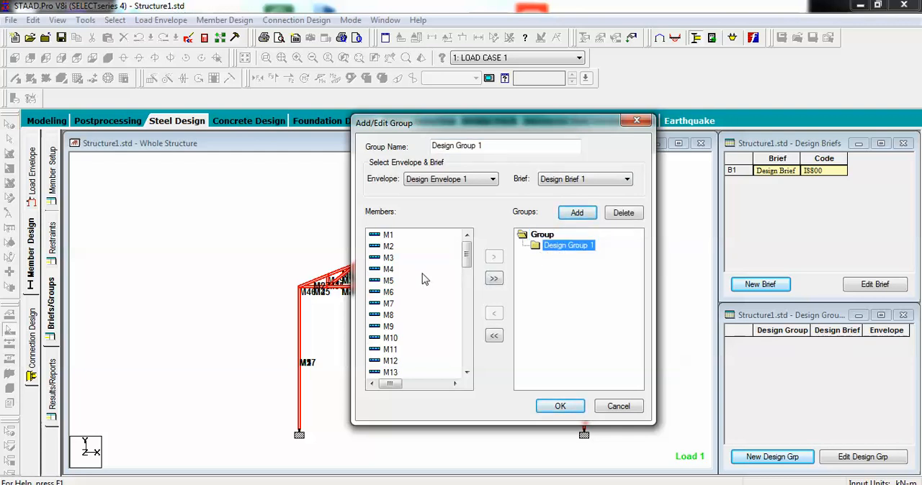
Step: Assign all physical members to the new design group, keep Design Brief 1 as its brief and save the group
scroll(465, 370, down, 1)
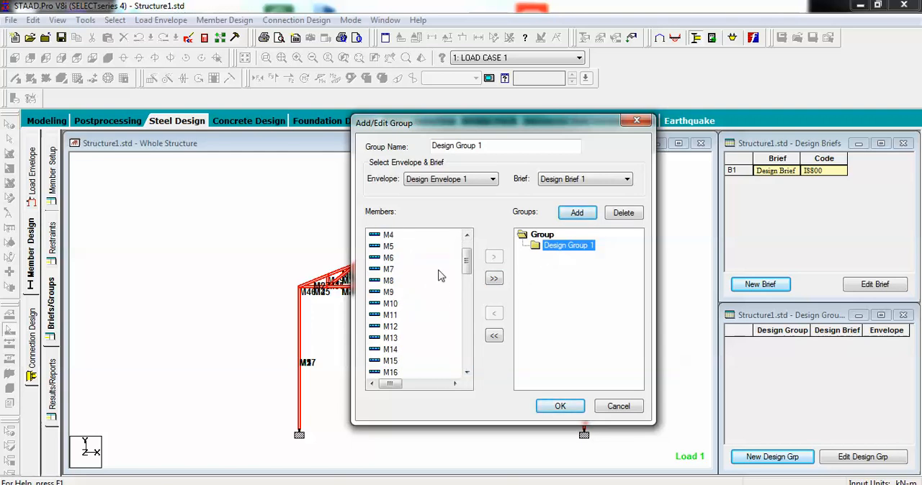
click(496, 279)
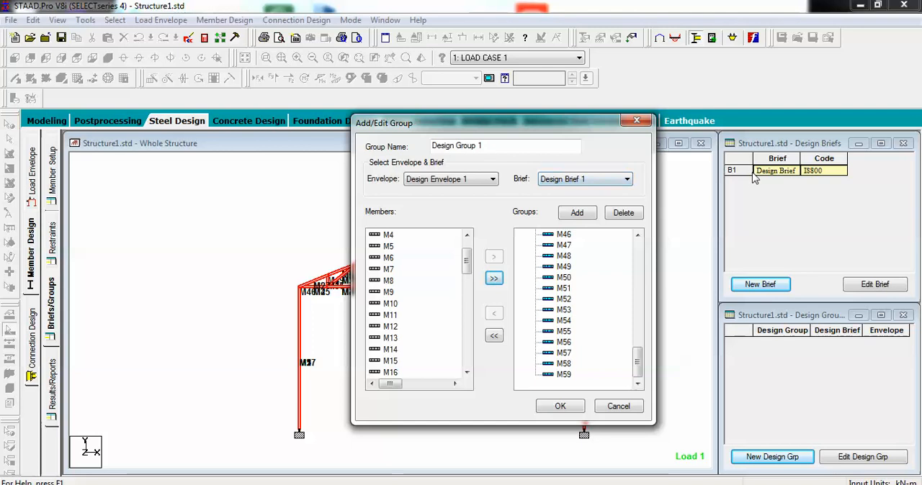
click(611, 183)
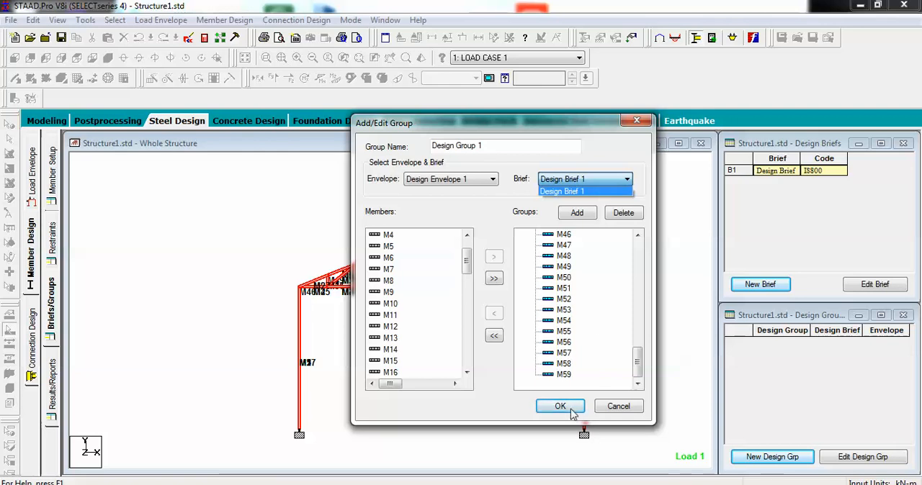
click(574, 412)
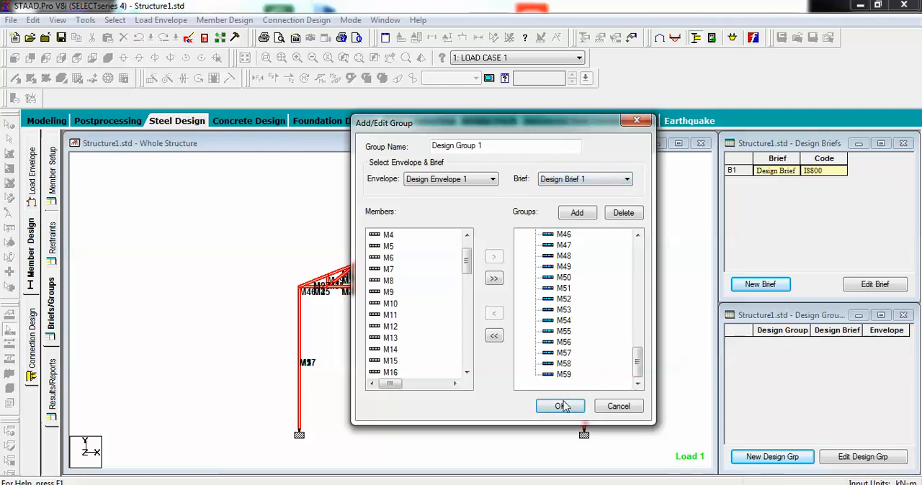
click(560, 408)
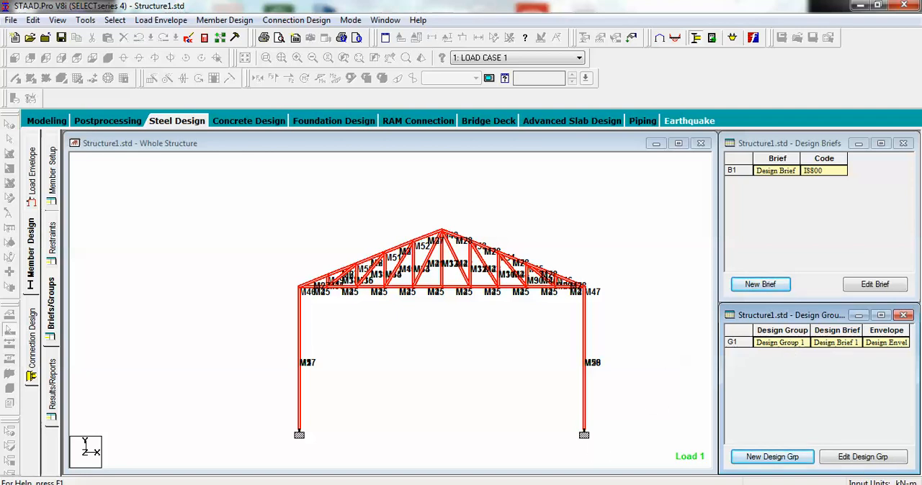
click(739, 484)
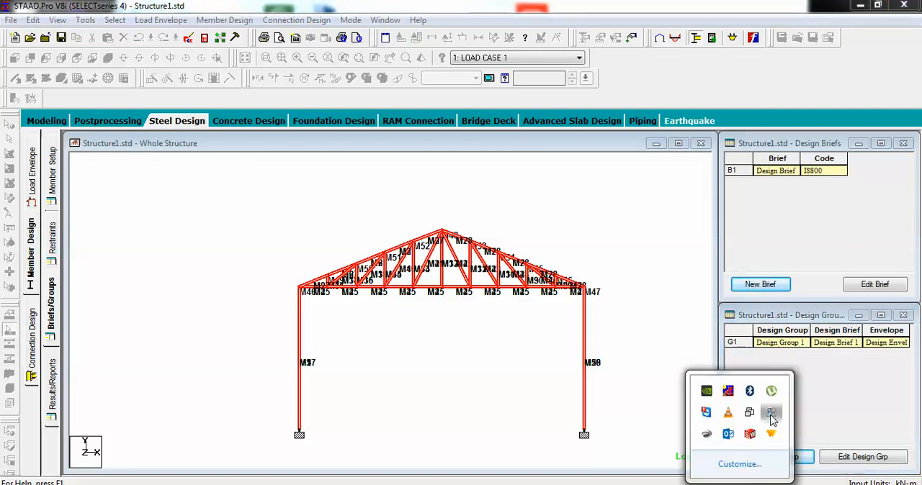
click(772, 416)
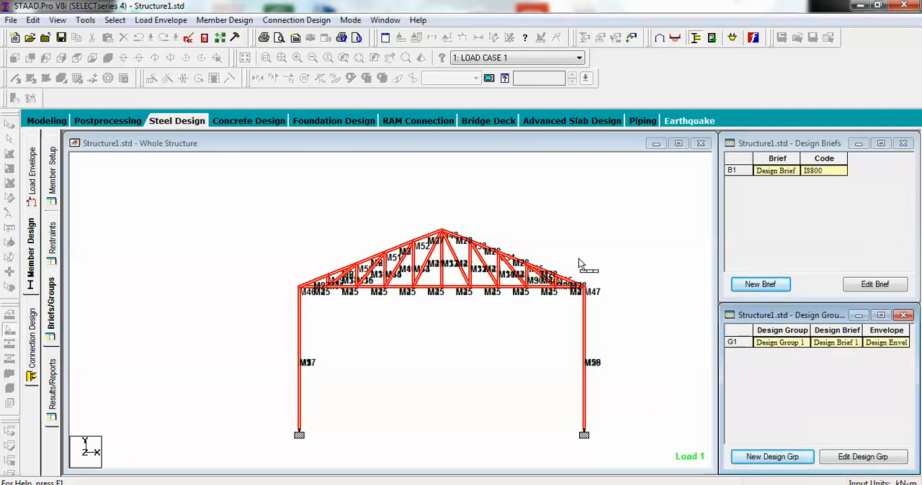
click(227, 20)
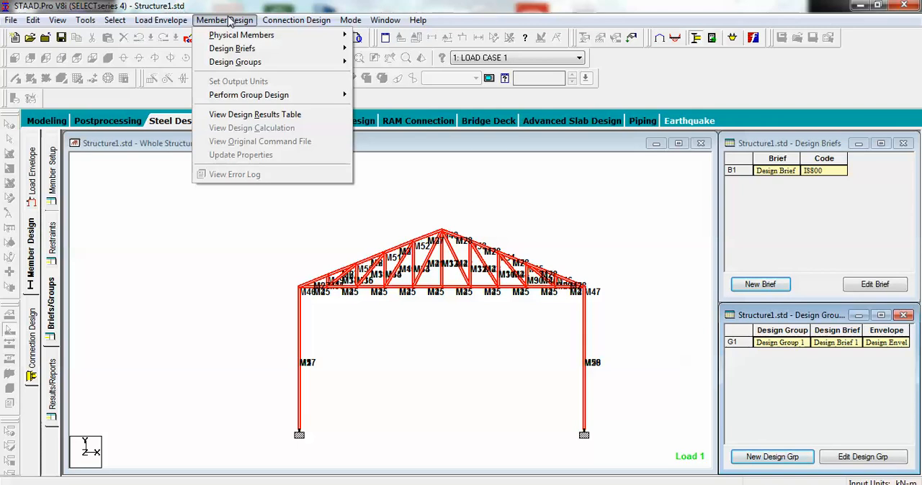
mouse_move(251, 100)
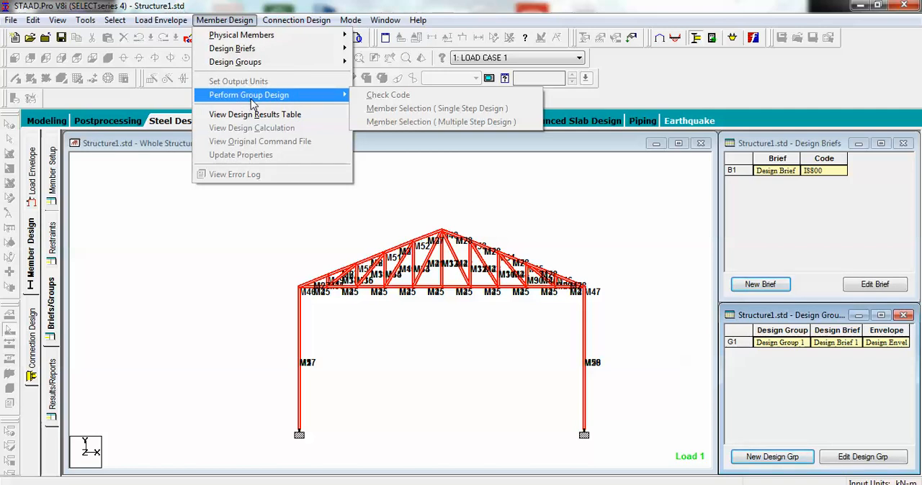
click(201, 220)
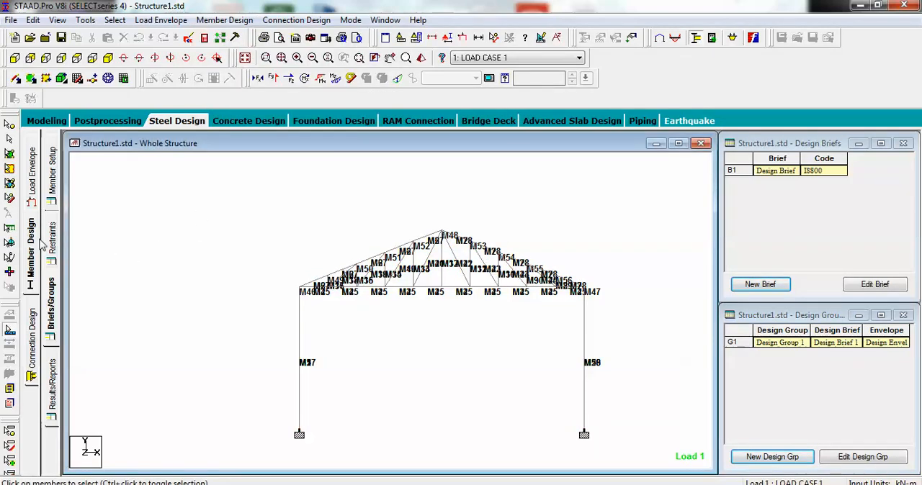
Step: Show the member restraints table and run the group design as a Check Code
click(53, 243)
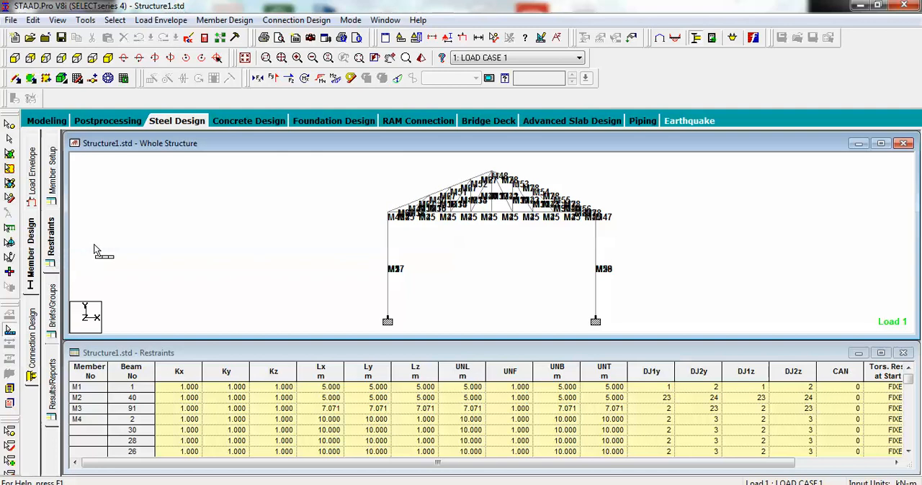
click(232, 22)
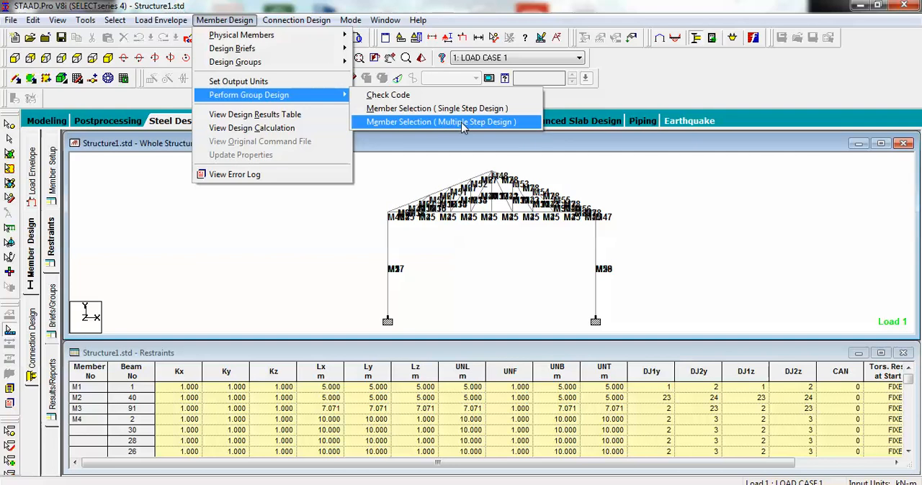
click(396, 95)
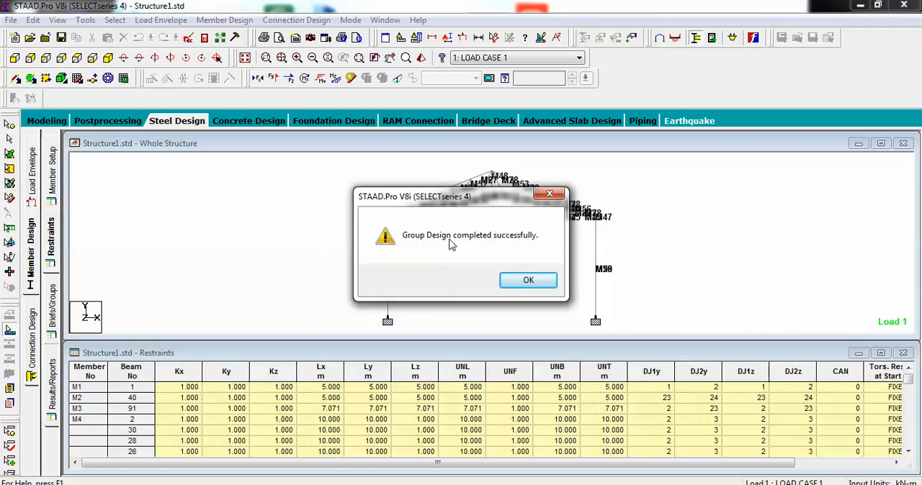
click(516, 281)
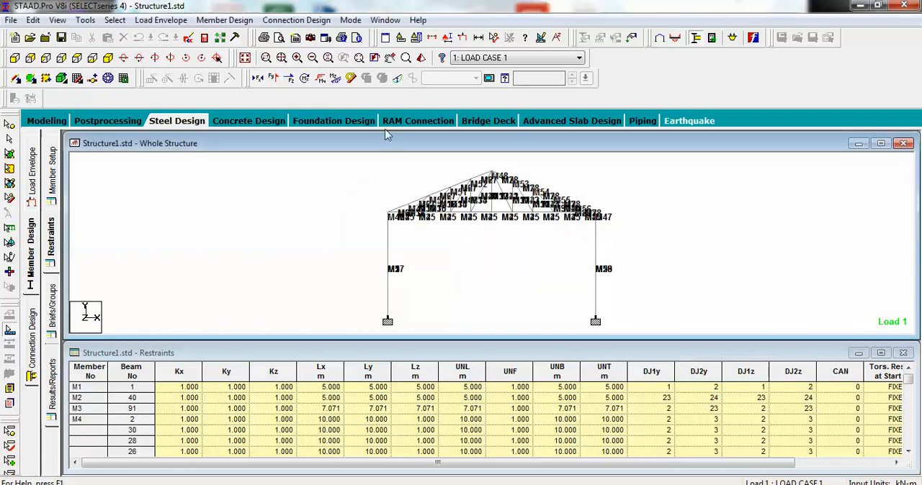
Step: Run the group design as Member Selection (Multiple Step Design) with 2 analysis cycles, proceeding without a re-analysis instruction
click(238, 21)
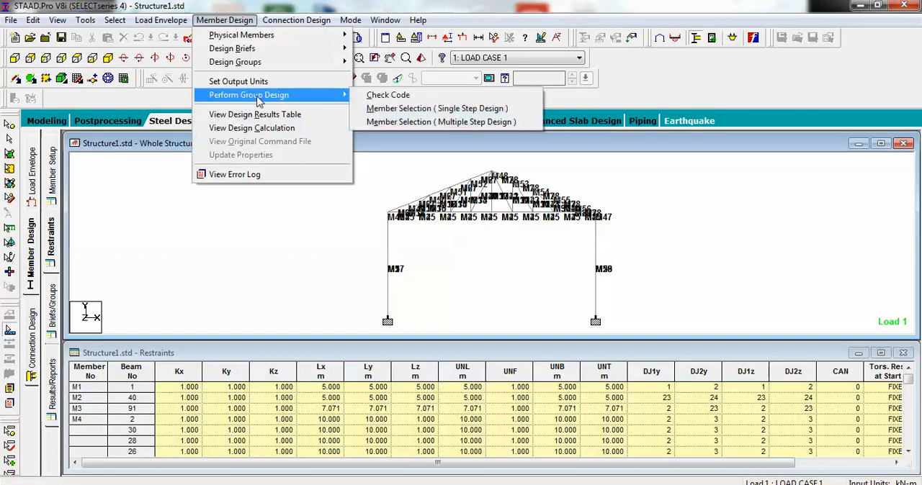
click(384, 123)
double_click(502, 232)
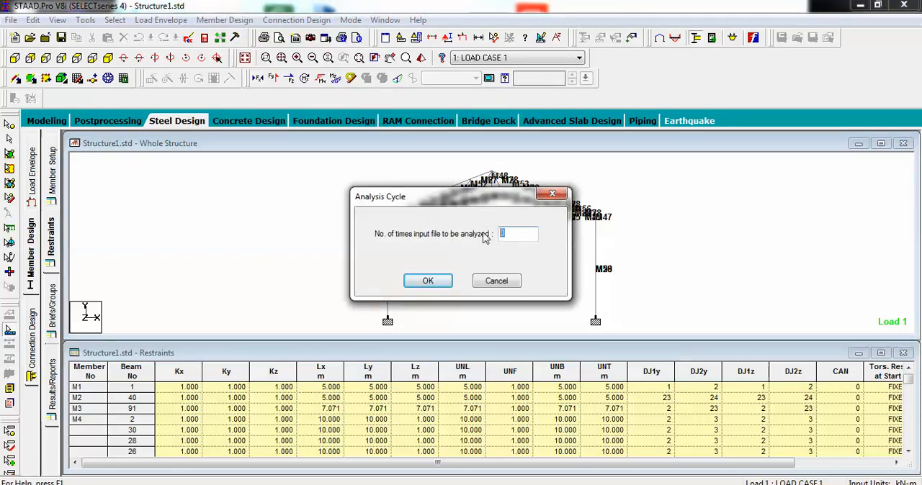
text(2)
click(448, 284)
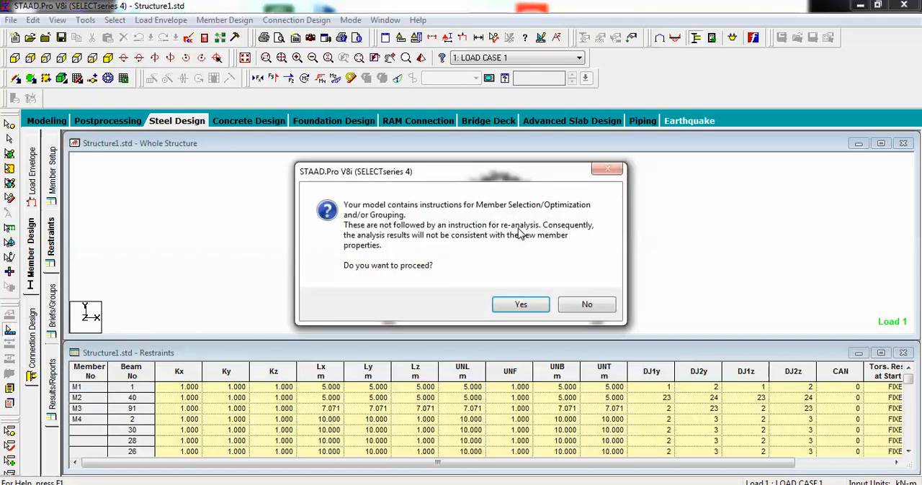
click(526, 307)
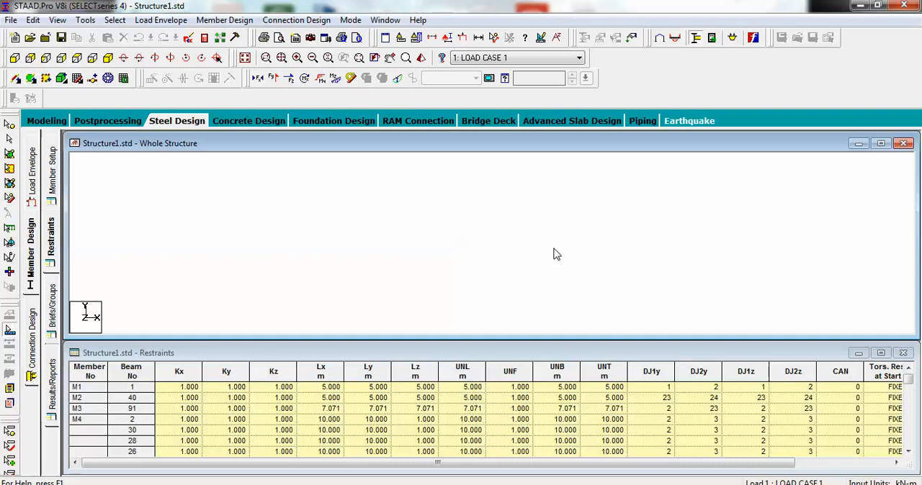
click(740, 484)
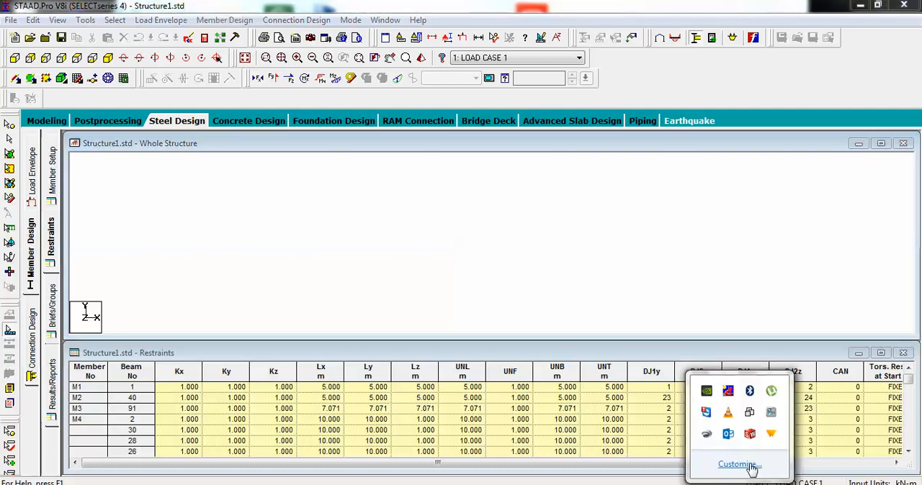
click(768, 416)
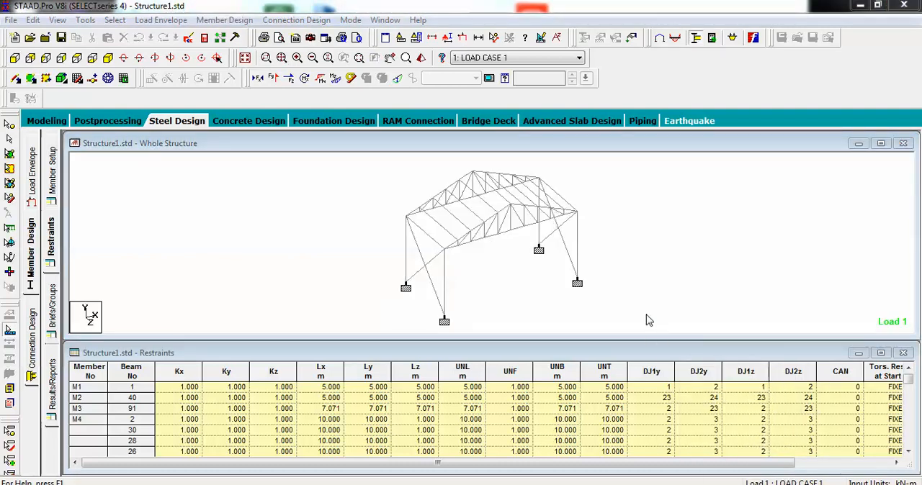
Step: Run the model analysis again for the member selection and agree to proceed with the existing optimization instructions
key(ctrl+F5)
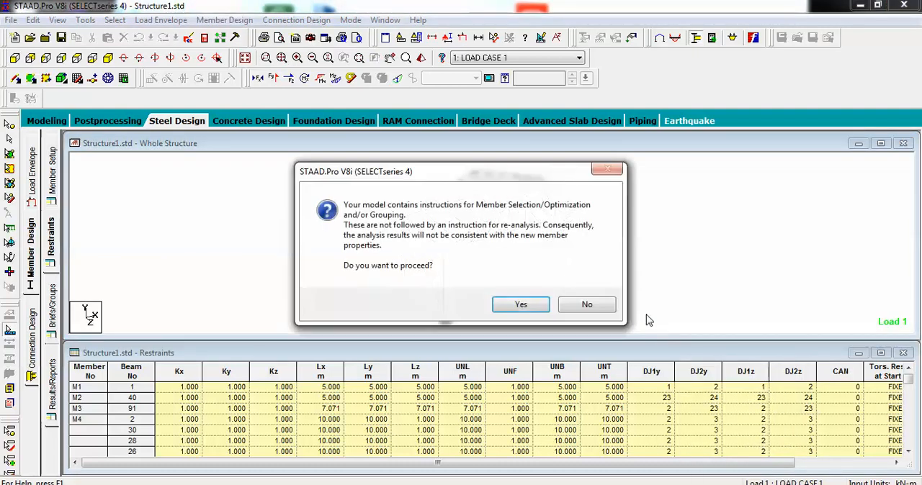
click(529, 302)
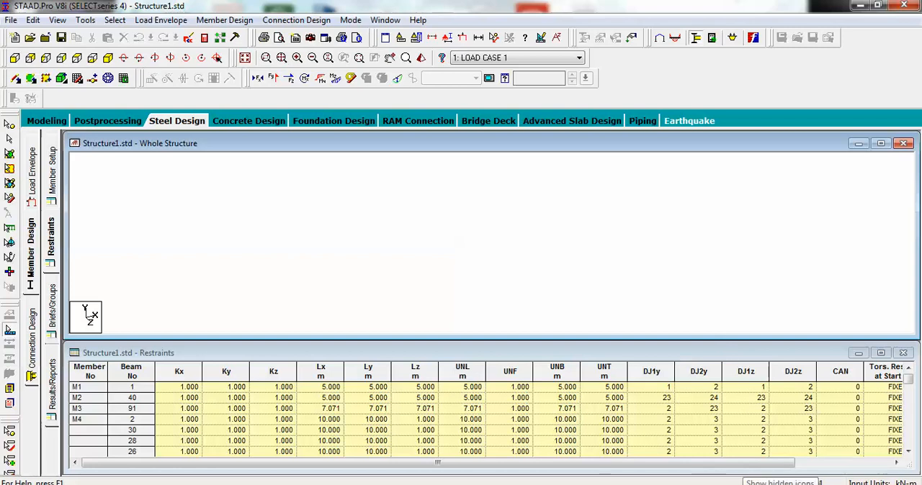
click(753, 484)
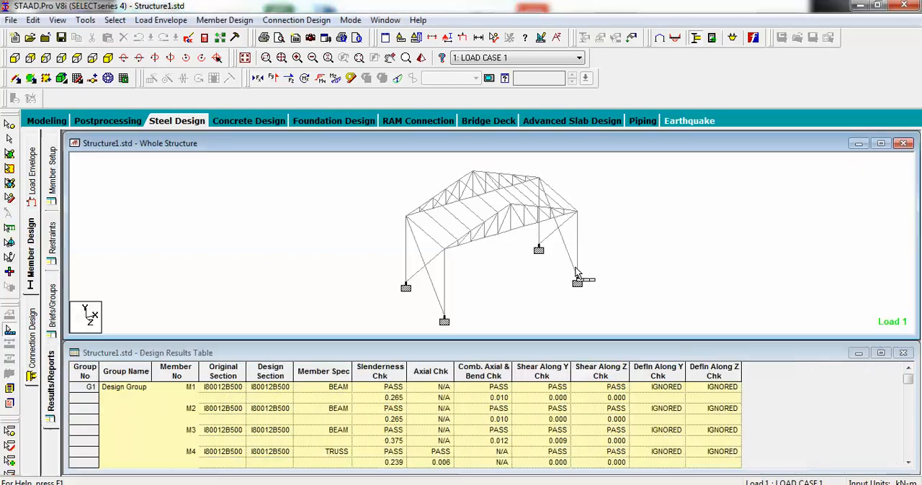
Step: Open and enlarge the design results table, and examine each member's design section with its slenderness, axial, bending and shear checks
drag(362, 341, 356, 221)
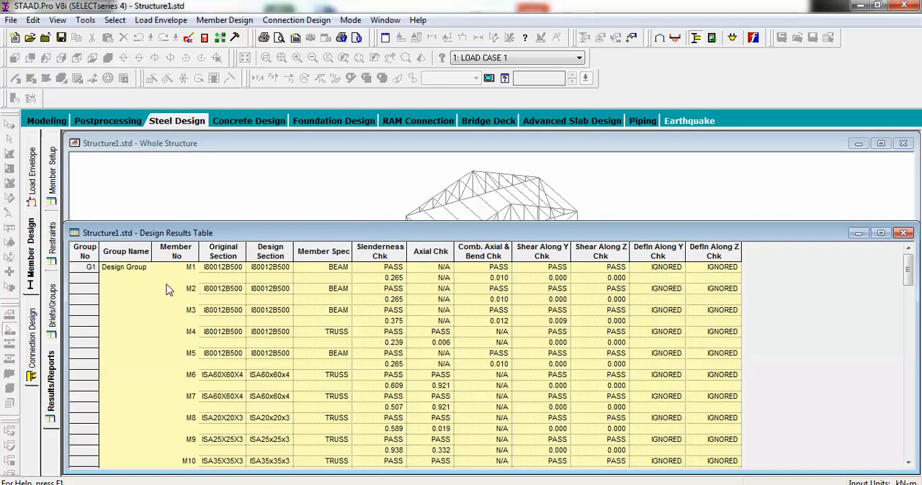
click(53, 378)
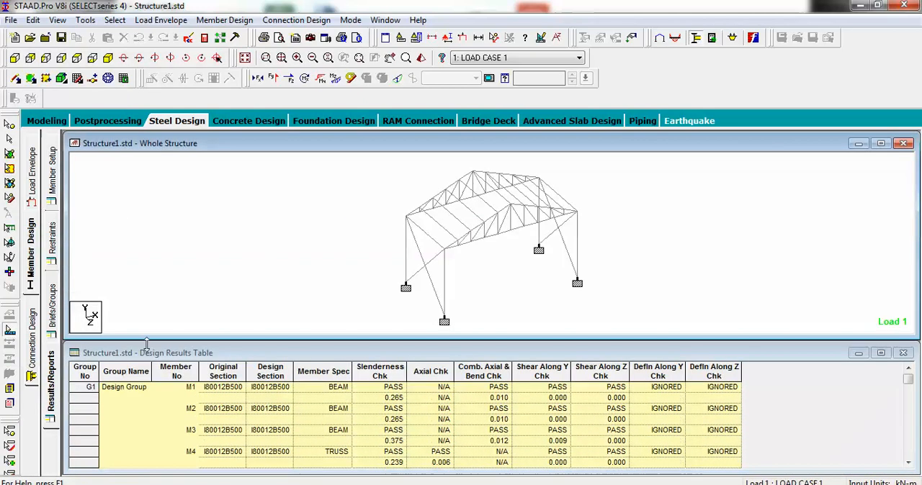
drag(257, 342, 261, 250)
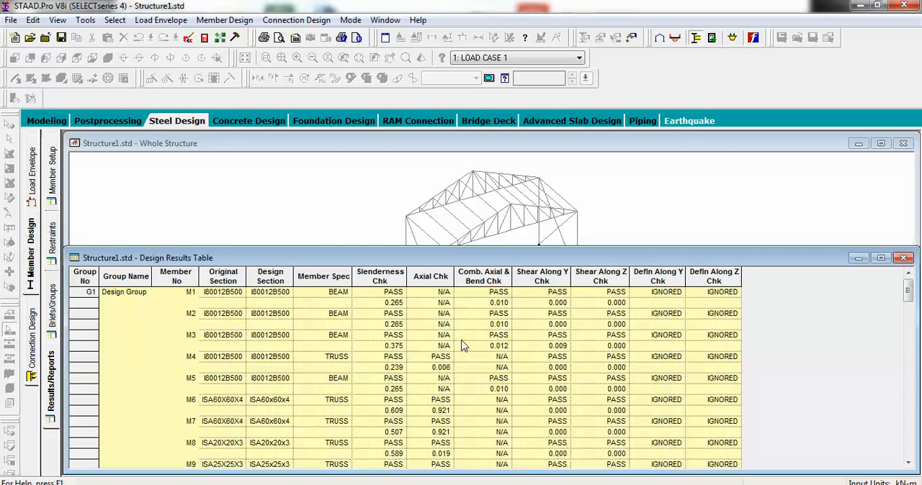
scroll(462, 348, down, 1)
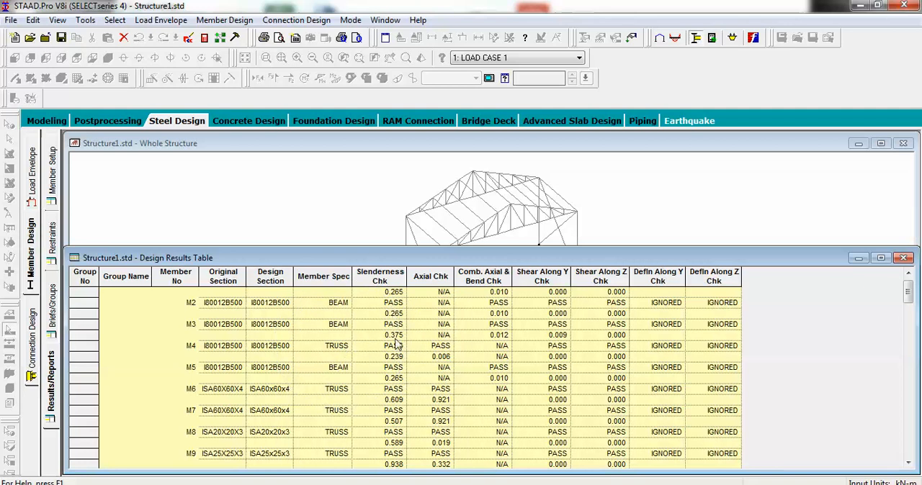
scroll(407, 381, down, 4)
scroll(407, 389, down, 9)
scroll(408, 390, down, 3)
scroll(405, 385, down, 1)
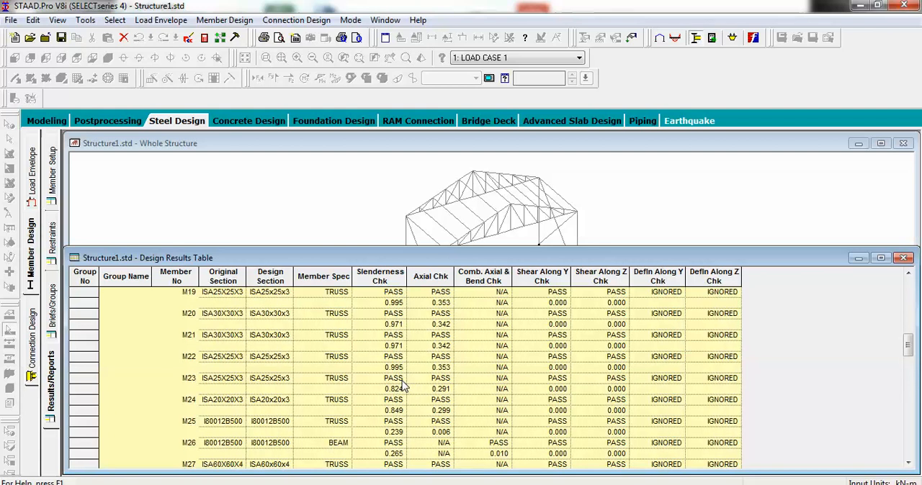